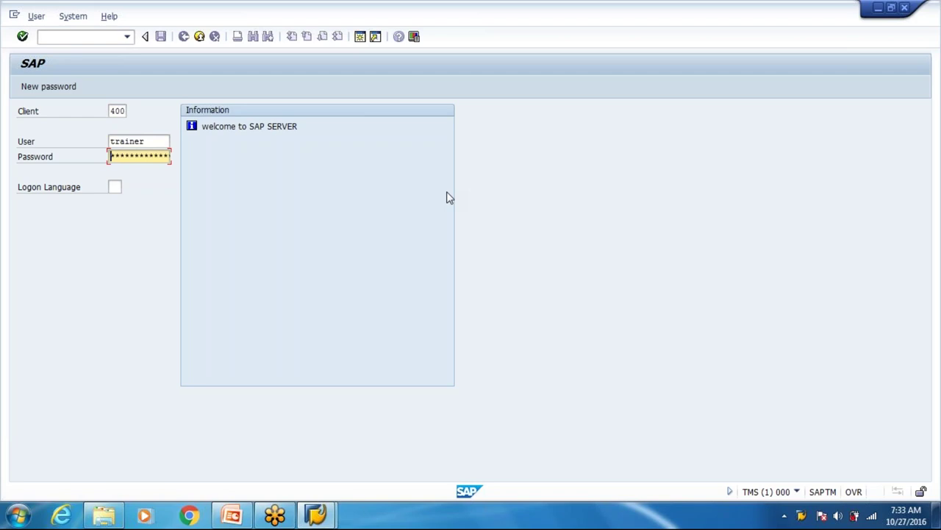
# Enter the account password for the prefilled user and log on to client 400.
pyautogui.press('Right')
pyautogui.press('Right')
pyautogui.press('Right')
pyautogui.press('Right')
pyautogui.press('Right')
pyautogui.press('Right')
pyautogui.press('Right')
pyautogui.press('Right')
pyautogui.press('Right')
pyautogui.press('Return')
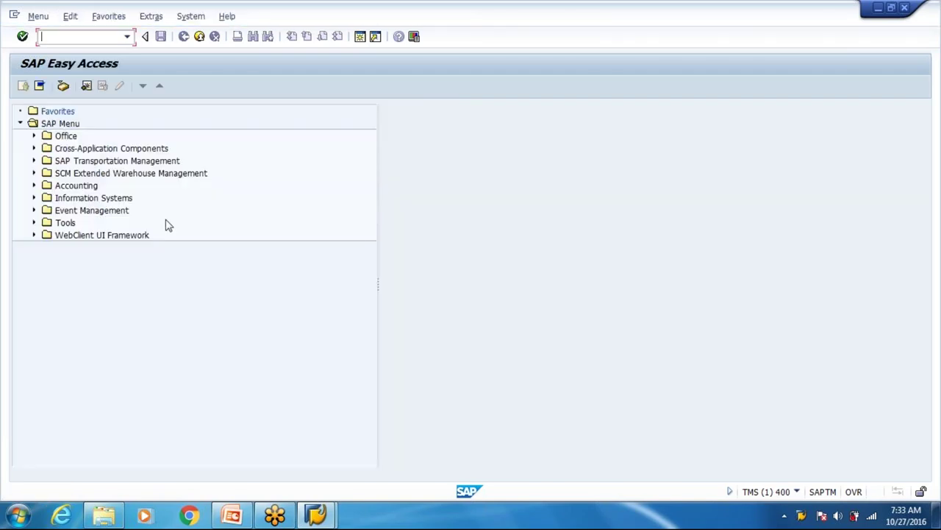
# Start the RF environment with transaction /n/scwm/rfui.
pyautogui.write('/n/sc')
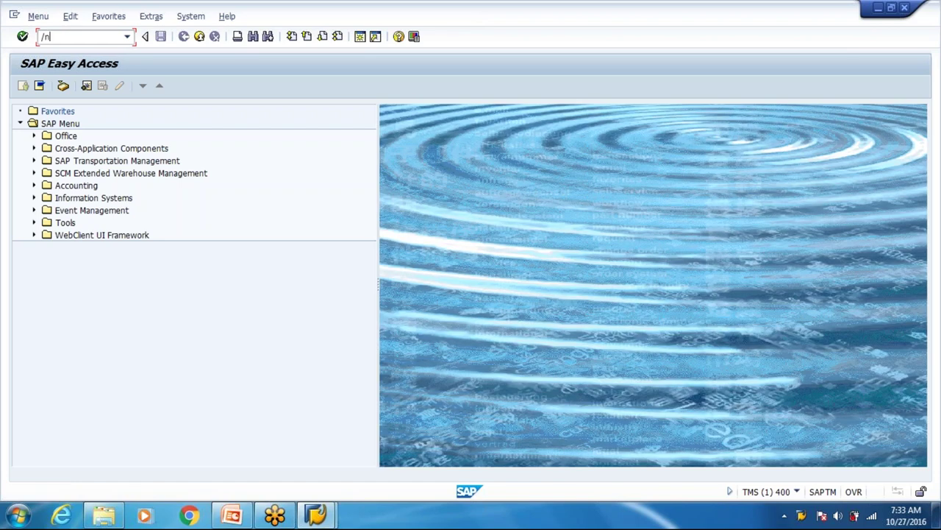
pyautogui.write('wm/rfui')
pyautogui.press('Return')
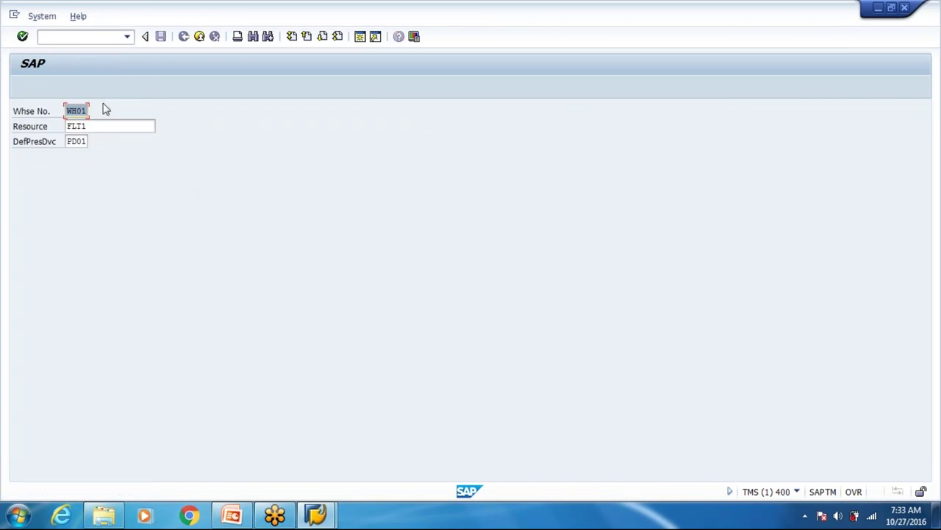
# Switch to Chrome, search Google for "rf scanner" and show the image results.
pyautogui.click(87, 33)
pyautogui.press('Return')
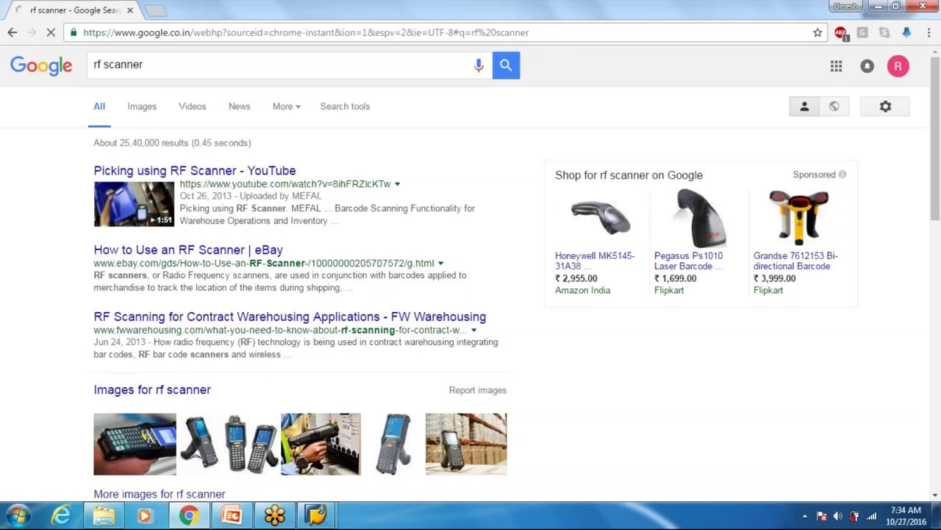
pyautogui.click(142, 106)
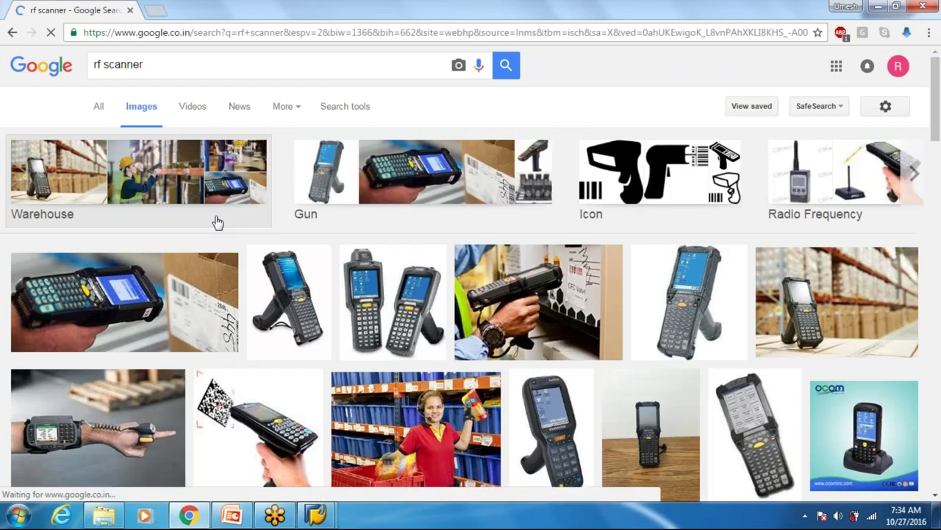
pyautogui.click(217, 222)
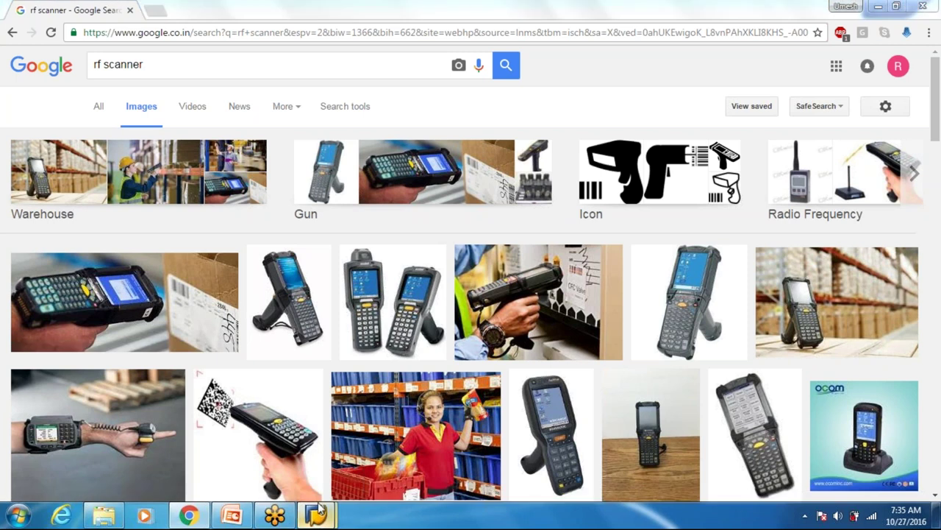
# Switch back to SAP and open System-guided by Queue within the System-Guided processes.
pyautogui.moveTo(316, 515)
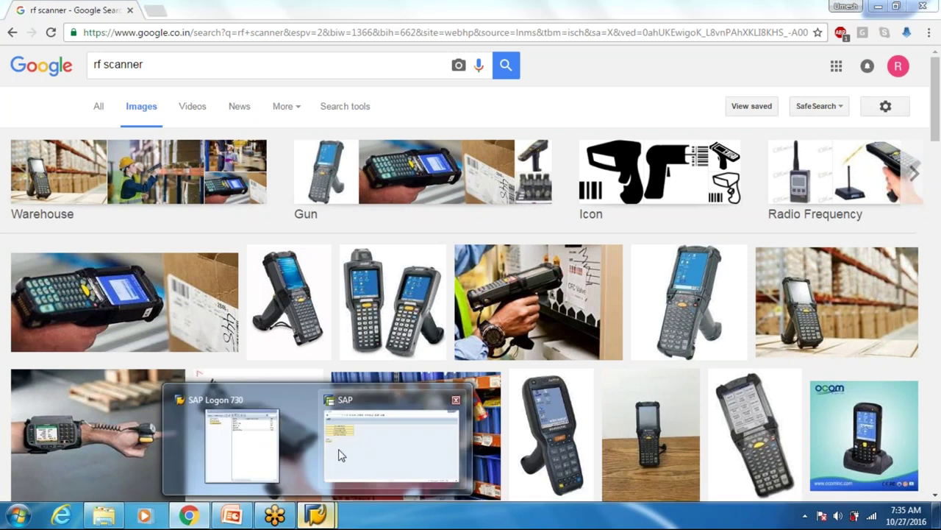
pyautogui.click(340, 455)
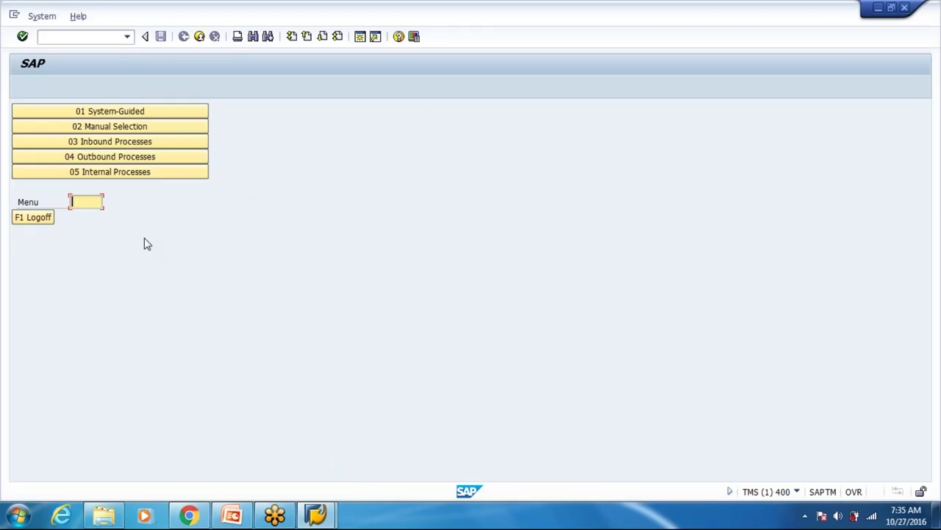
pyautogui.hotkey('alt', 'Tab')
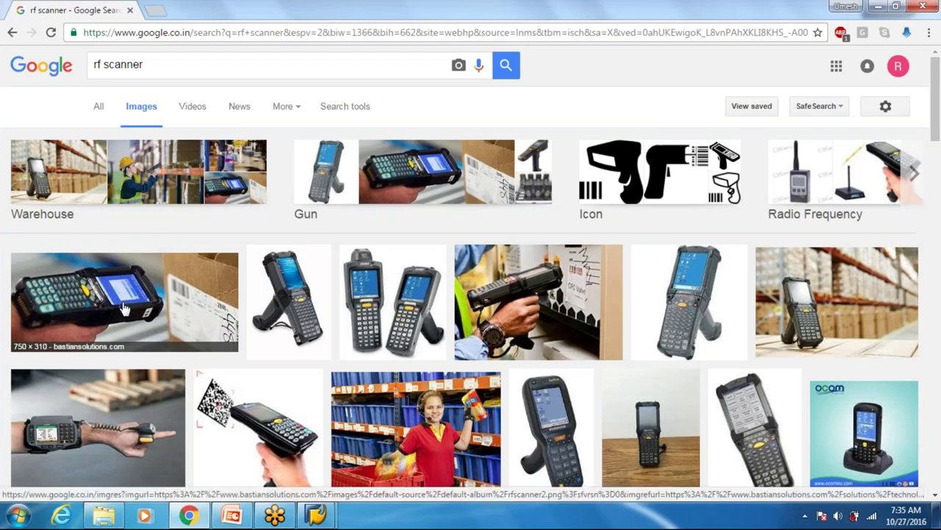
pyautogui.hotkey('alt', 'Tab')
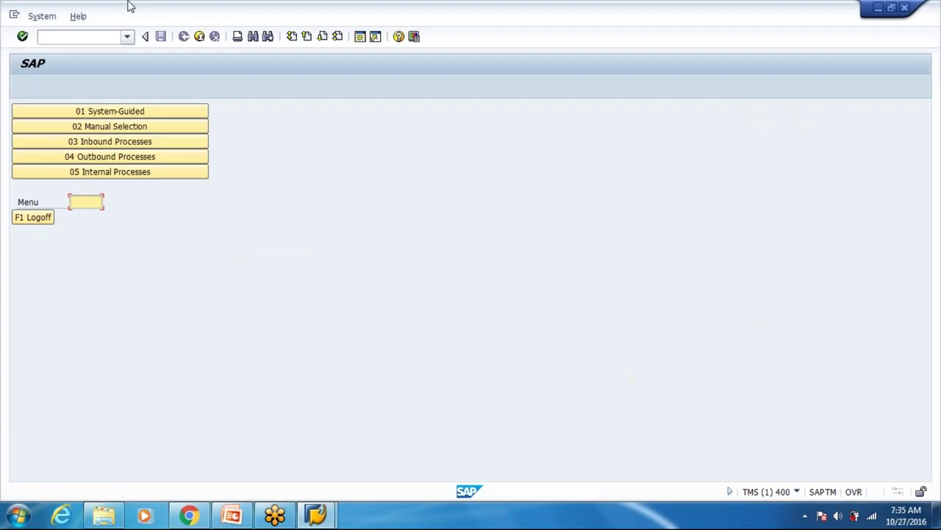
pyautogui.click(112, 114)
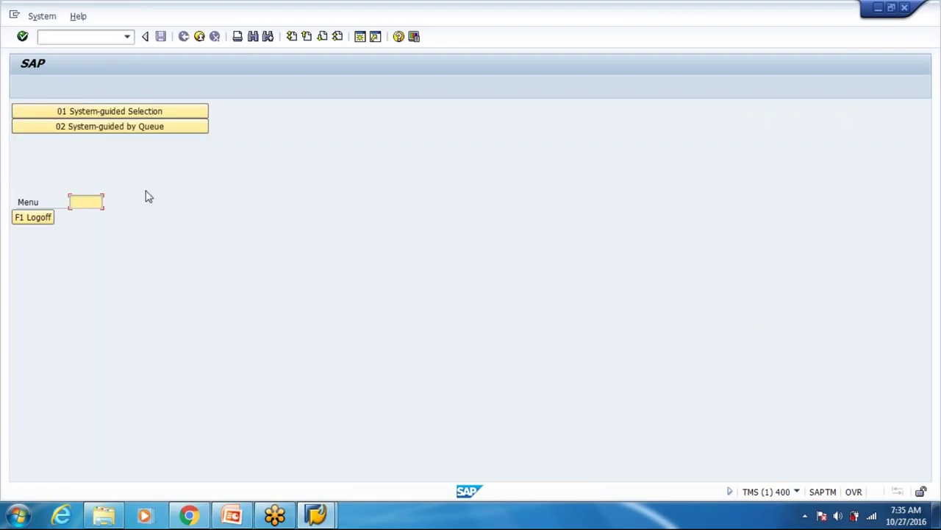
pyautogui.click(140, 125)
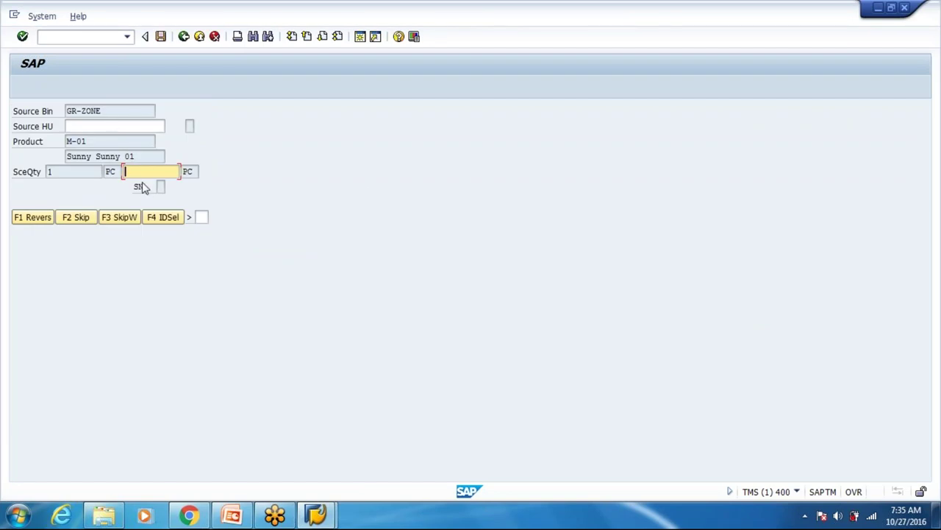
# Enter 1 PC as the source quantity and as the destination quantity for product M-01.
pyautogui.write('1')
pyautogui.press('Return')
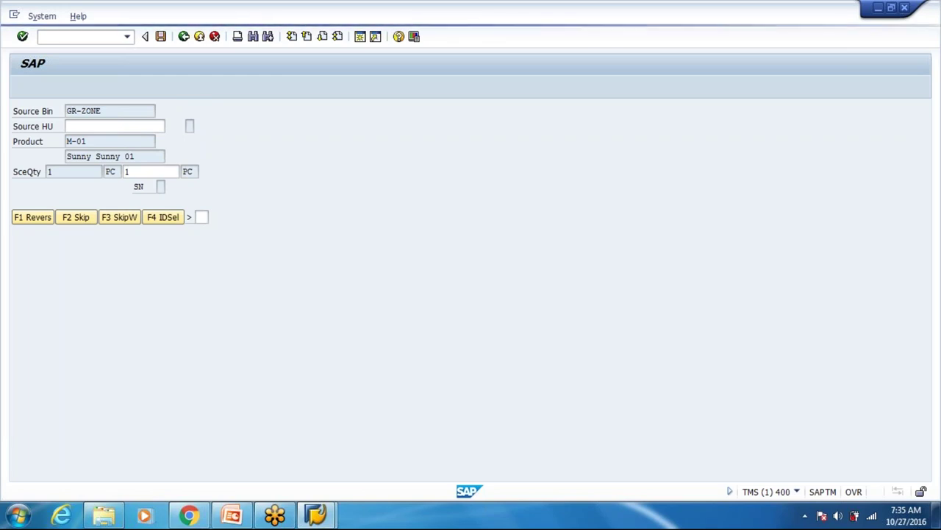
pyautogui.write('q')
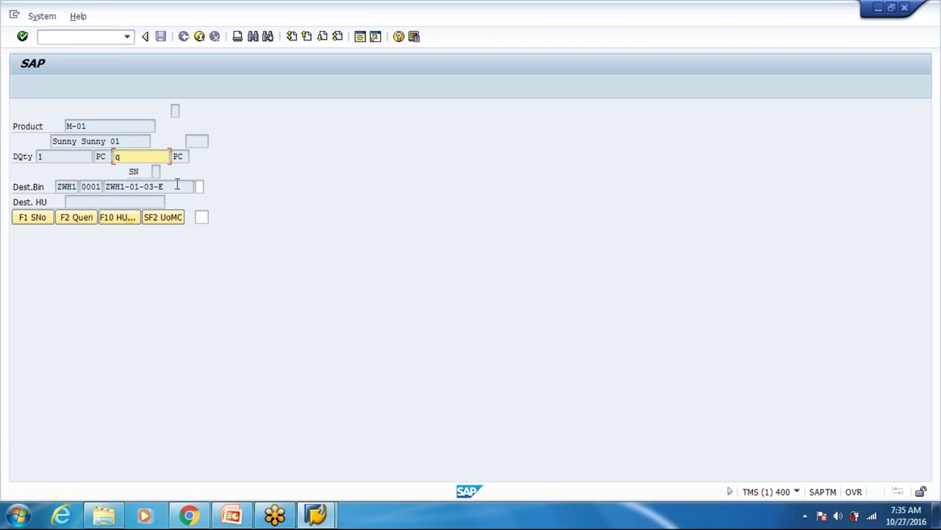
pyautogui.press('BackSpace')
pyautogui.write('1')
# Fill the destination bin verification with bin ZWH1-01-03-E and confirm the warehouse task.
pyautogui.moveTo(164, 186); pyautogui.dragTo(100, 186)
pyautogui.click(192, 186)
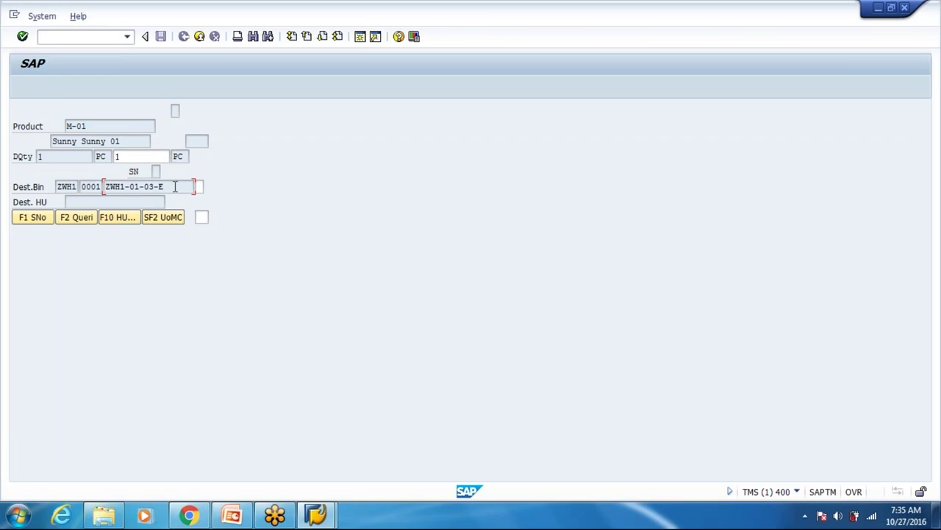
pyautogui.moveTo(175, 186); pyautogui.dragTo(107, 186)
pyautogui.click(200, 186)
pyautogui.press('Return')
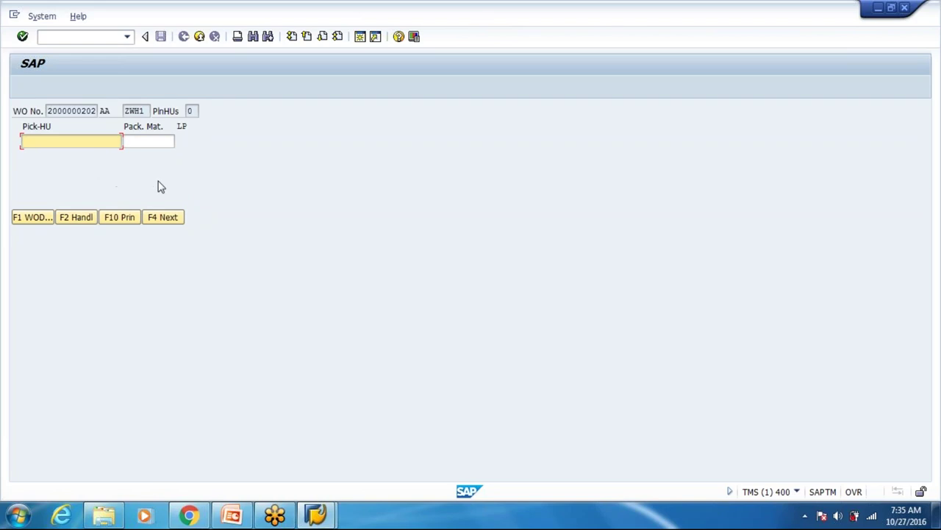
# Restart the RF environment by rerunning /n/scwm/rfui from the command history.
pyautogui.click(128, 36)
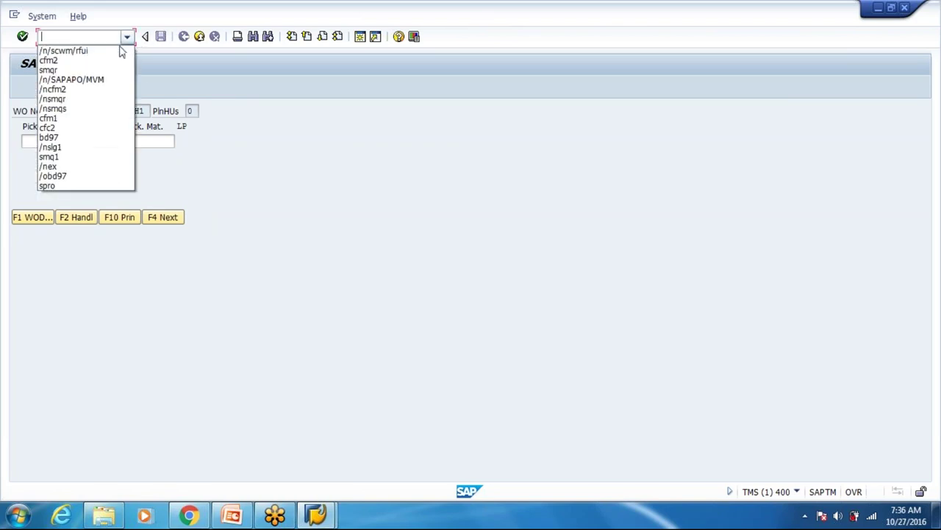
pyautogui.click(119, 49)
pyautogui.press('Return')
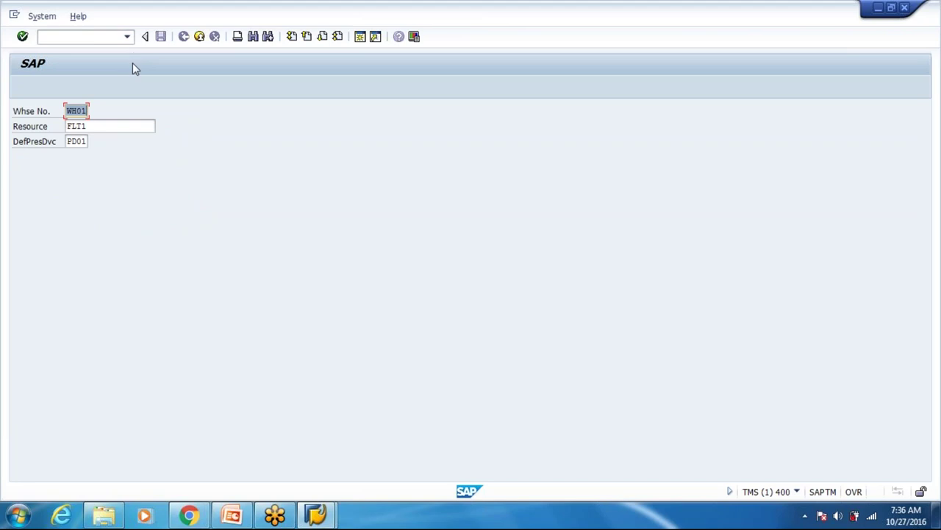
# Log on to warehouse WH01 with resource FLT1 and continue past the Pick-HU entry to the pick task.
pyautogui.click(99, 127)
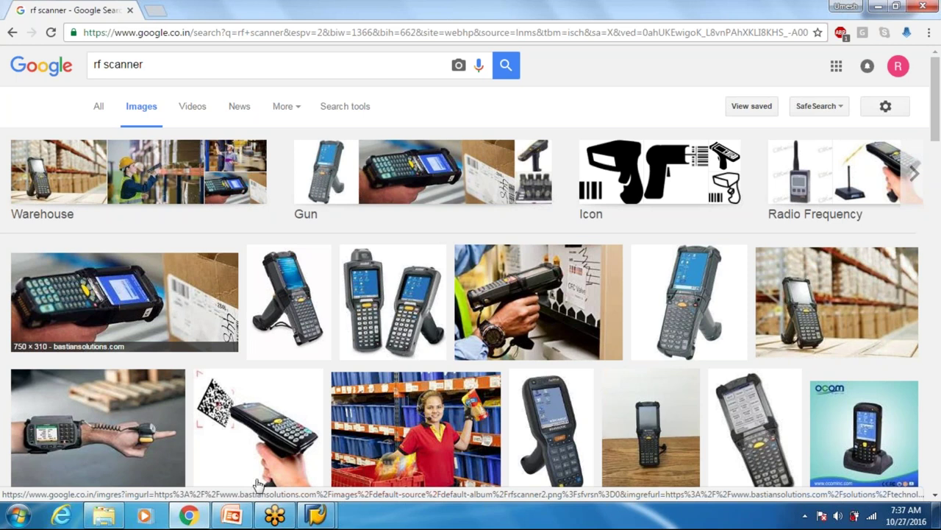
pyautogui.moveTo(317, 514)
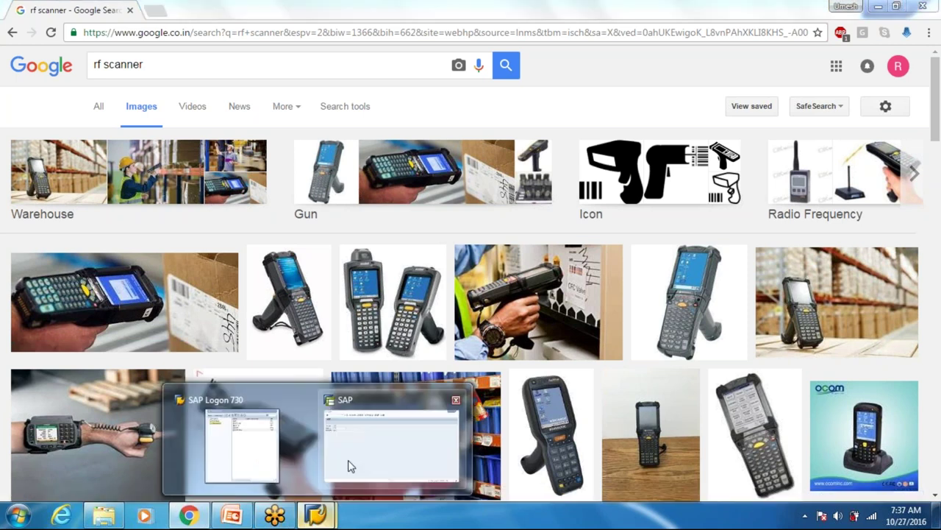
pyautogui.click(347, 466)
pyautogui.press('Return')
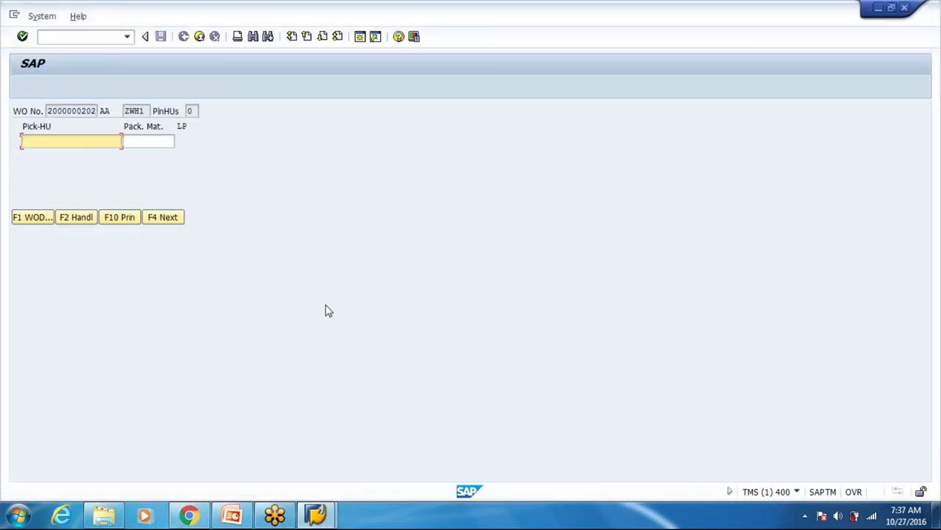
pyautogui.click(169, 218)
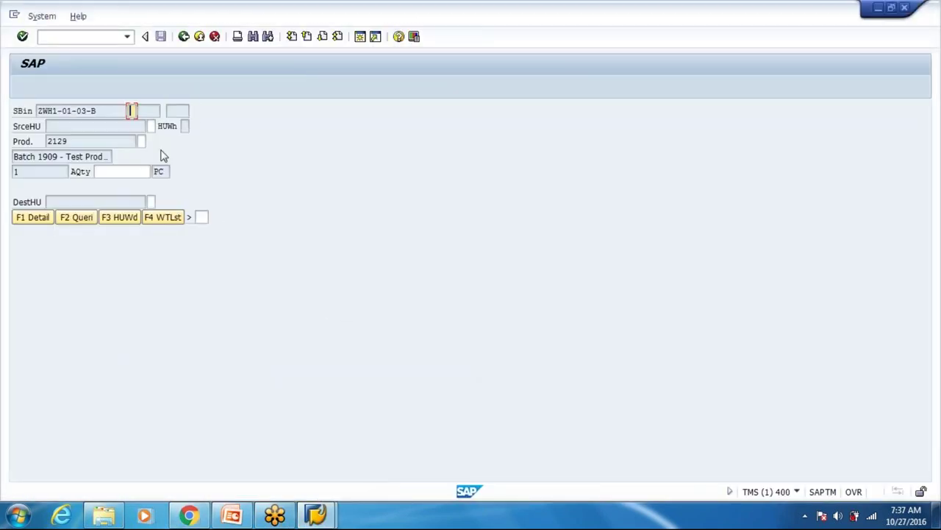
# Examine the pick task's source bin, product verification and actual quantity fields alongside the RF scanner images in Chrome.
pyautogui.click(58, 111)
pyautogui.click(116, 110)
pyautogui.hotkey('alt', 'Tab')
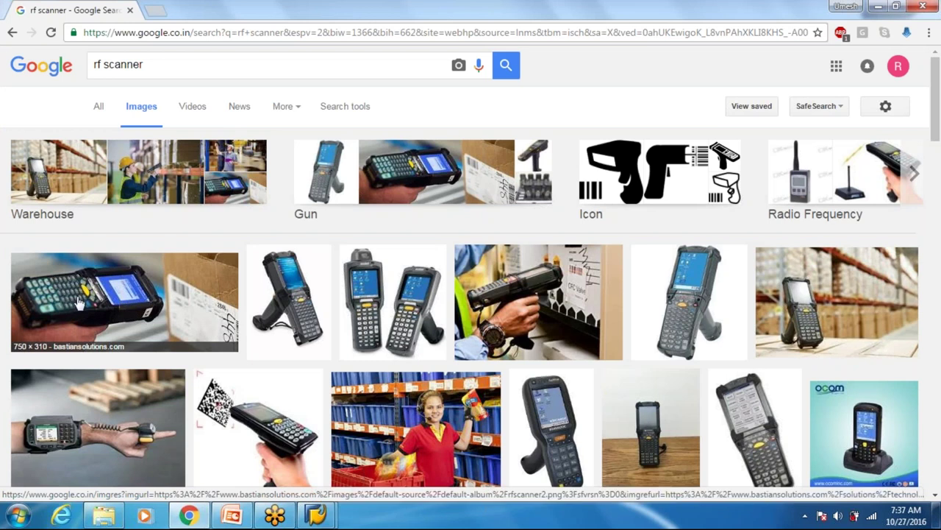
pyautogui.hotkey('alt', 'Tab')
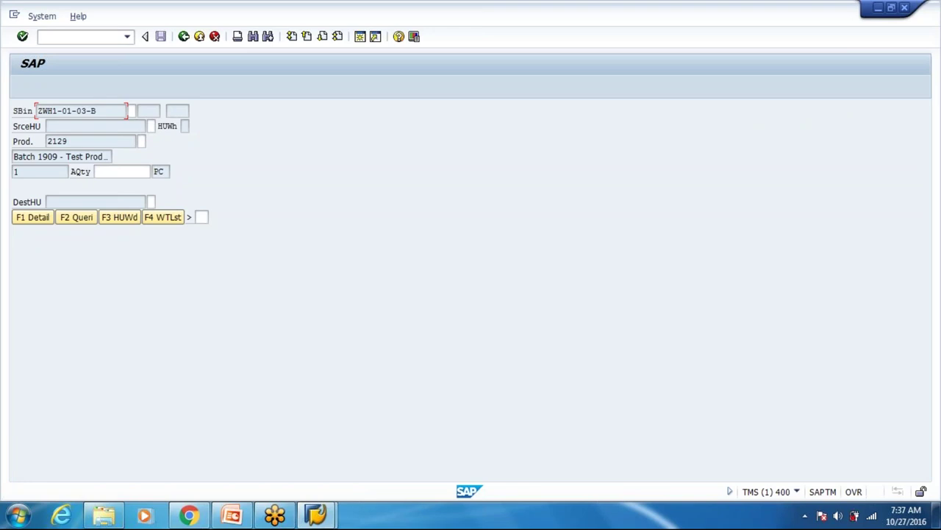
pyautogui.hotkey('alt', 'Tab')
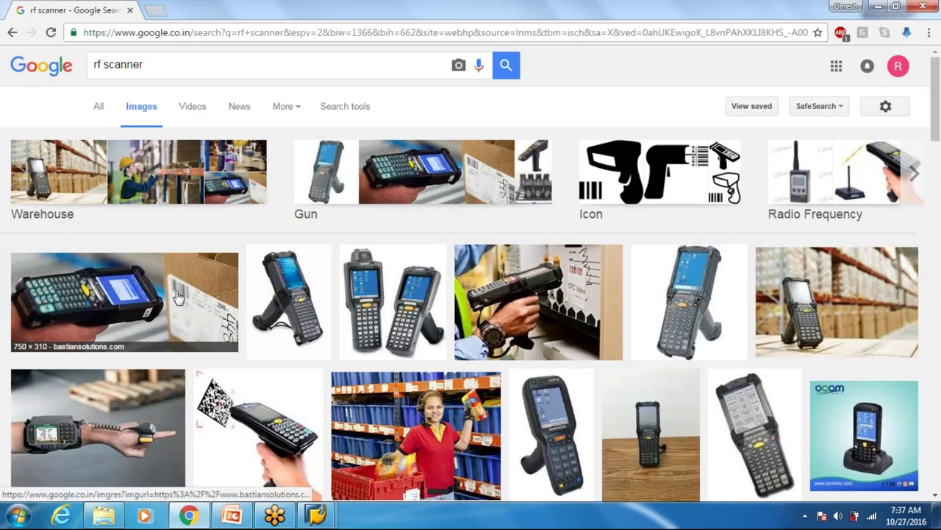
pyautogui.hotkey('alt', 'Tab')
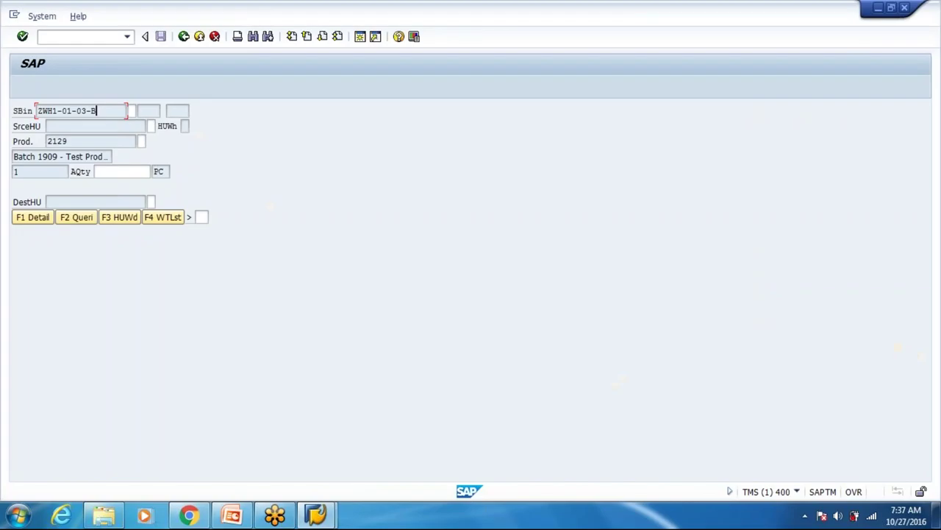
pyautogui.press('Tab')
pyautogui.click(141, 141)
pyautogui.hotkey('alt', 'Tab')
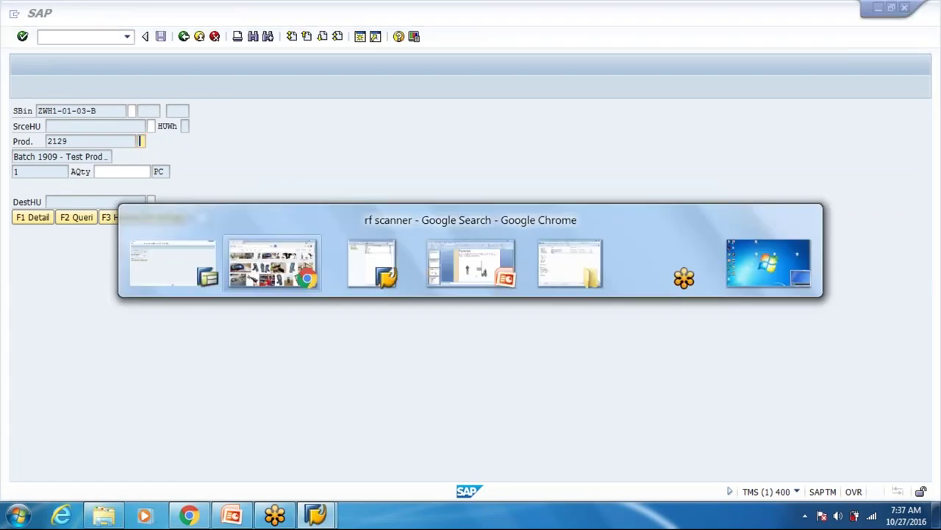
pyautogui.hotkey('alt', 'Tab')
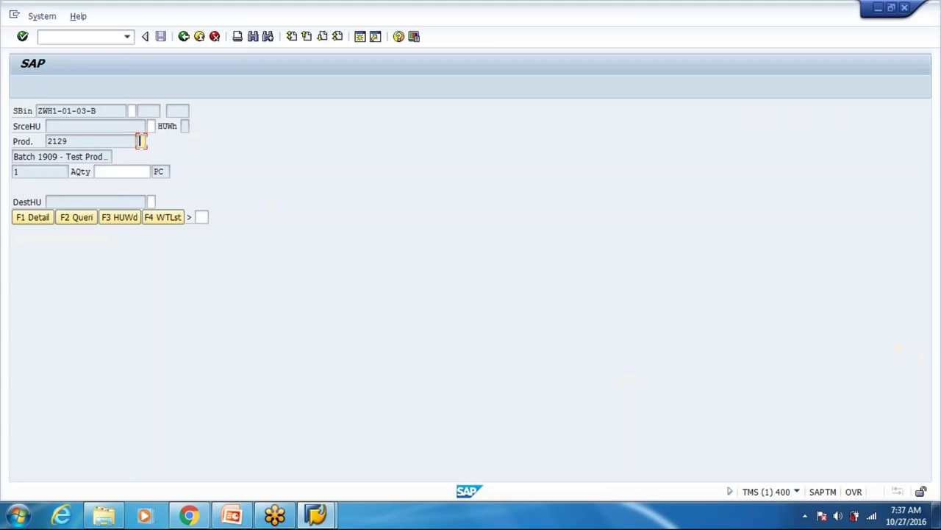
pyautogui.click(138, 172)
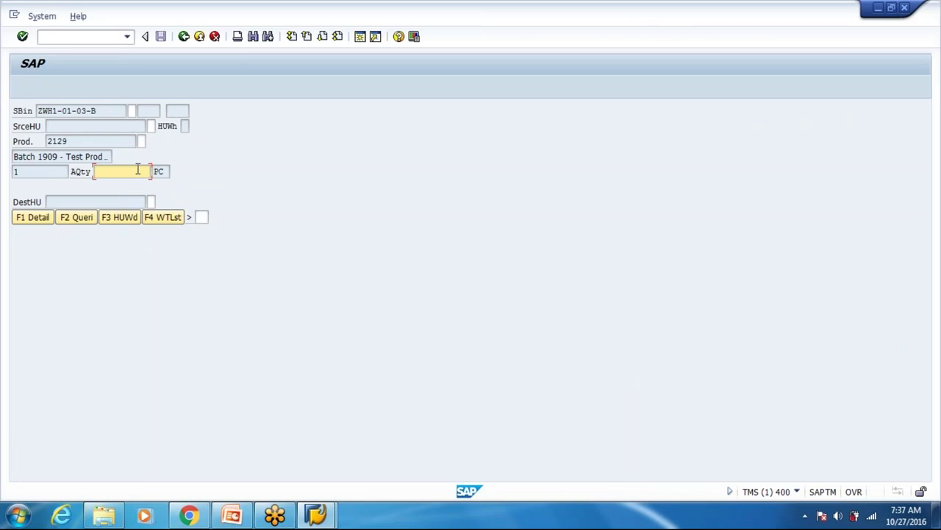
pyautogui.hotkey('alt', 'Tab')
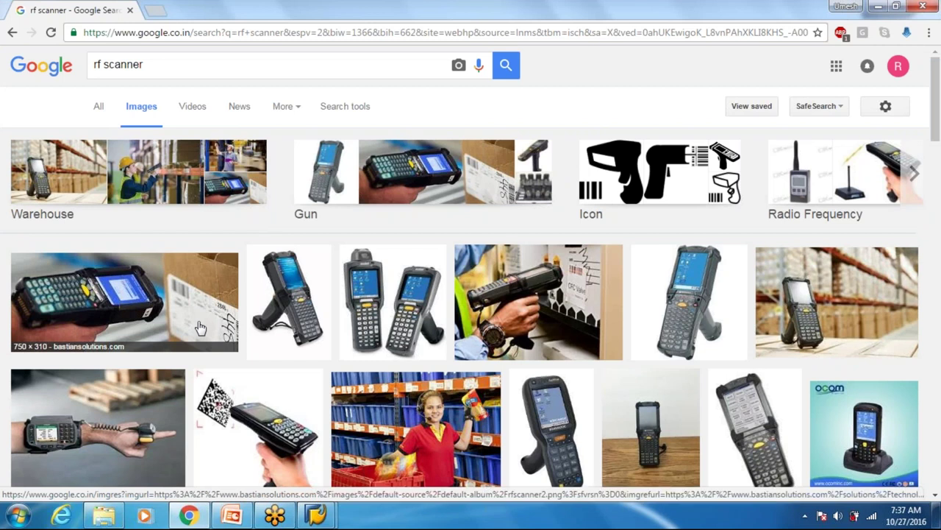
pyautogui.hotkey('alt', 'Tab')
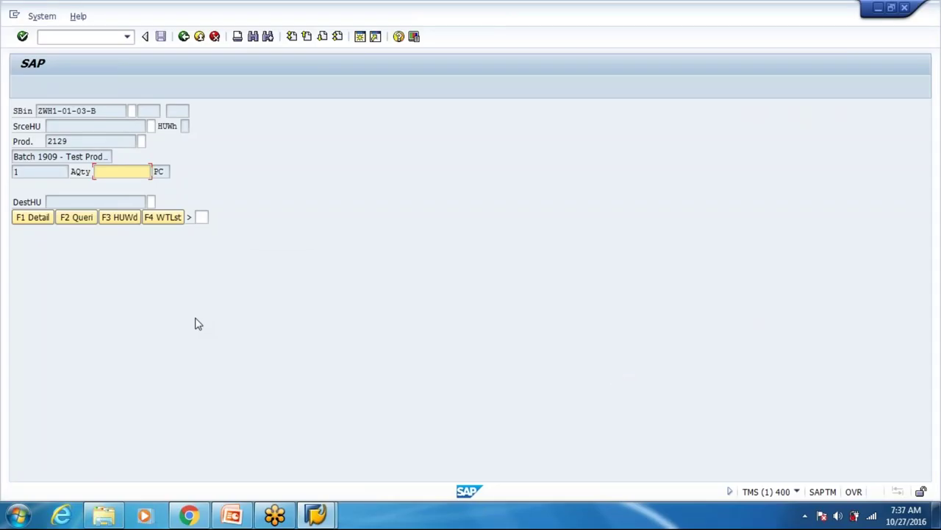
pyautogui.hotkey('alt', 'Tab')
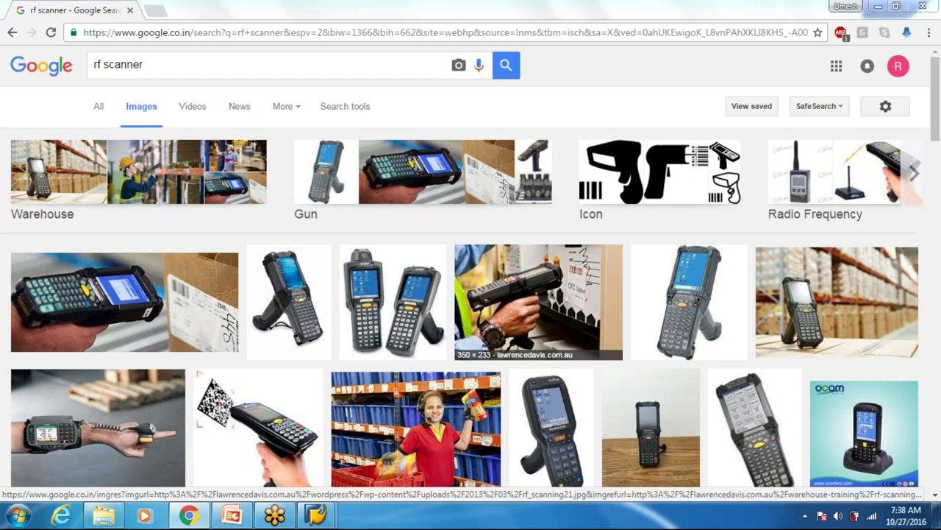
pyautogui.hotkey('alt', 'Tab')
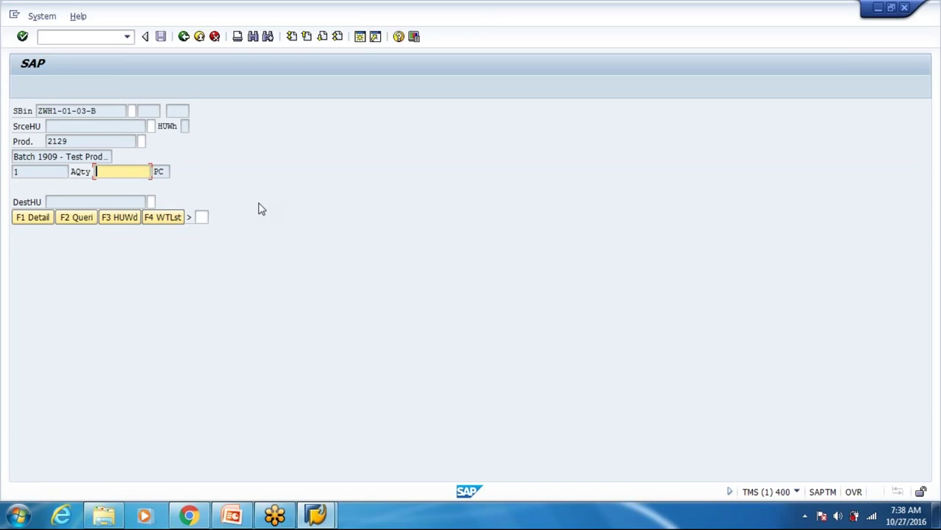
# Leave the pick task for the RF main menu and switch to the Week 2 presentation in PowerPoint.
pyautogui.press('F7')
pyautogui.press('F7')
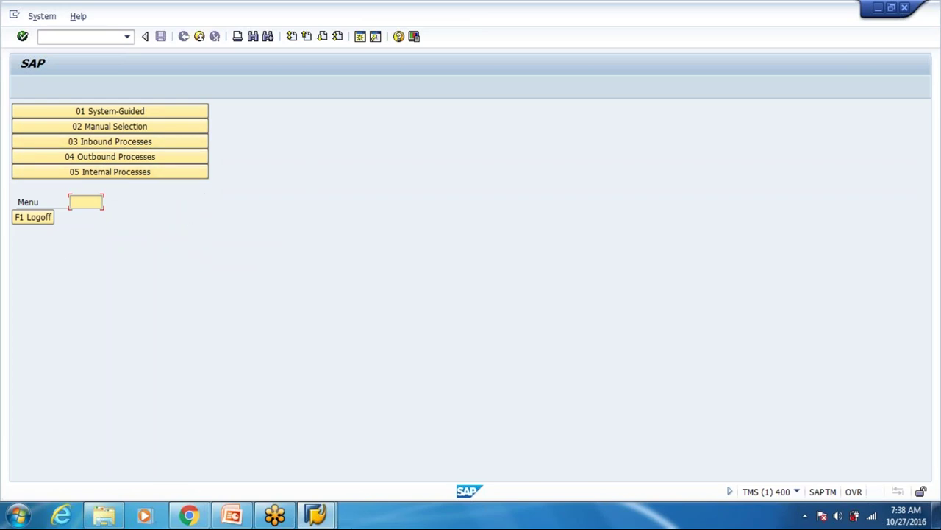
pyautogui.click(219, 519)
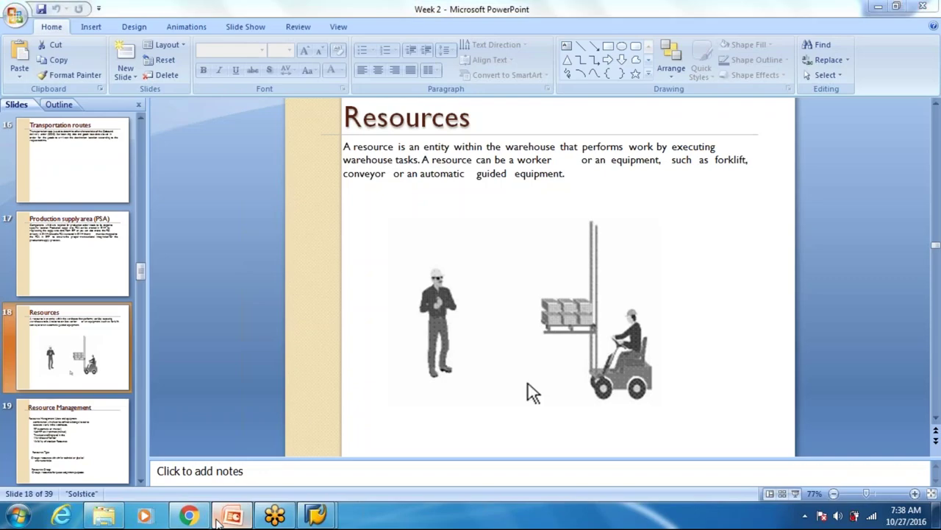
# Switch back to SAP and open the RF users view in change mode with transaction /n/scwm/user.
pyautogui.click(219, 520)
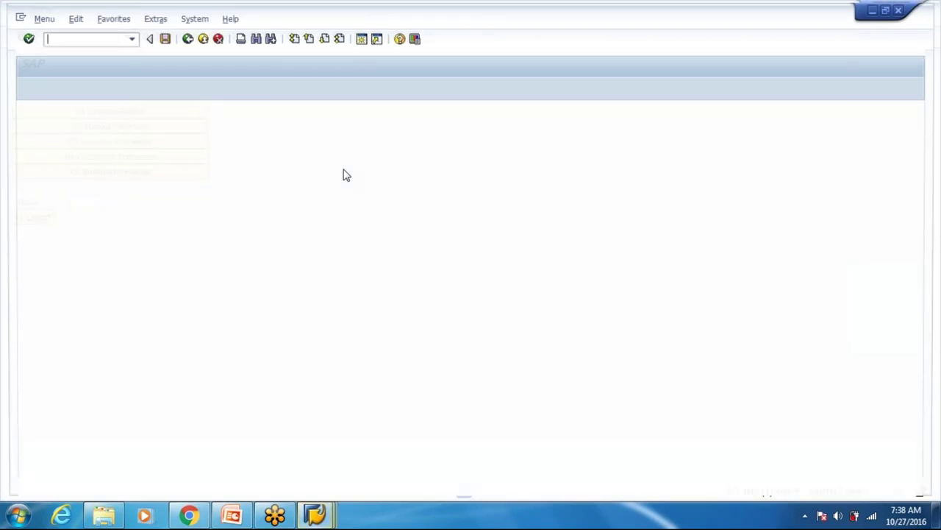
pyautogui.write('/n')
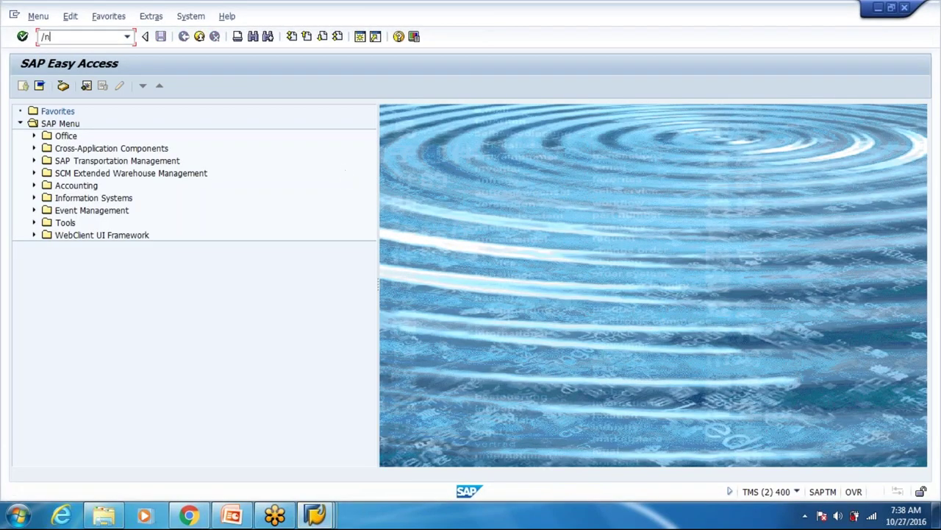
pyautogui.write('/sc')
pyautogui.write('wm/rfui')
pyautogui.press('Return')
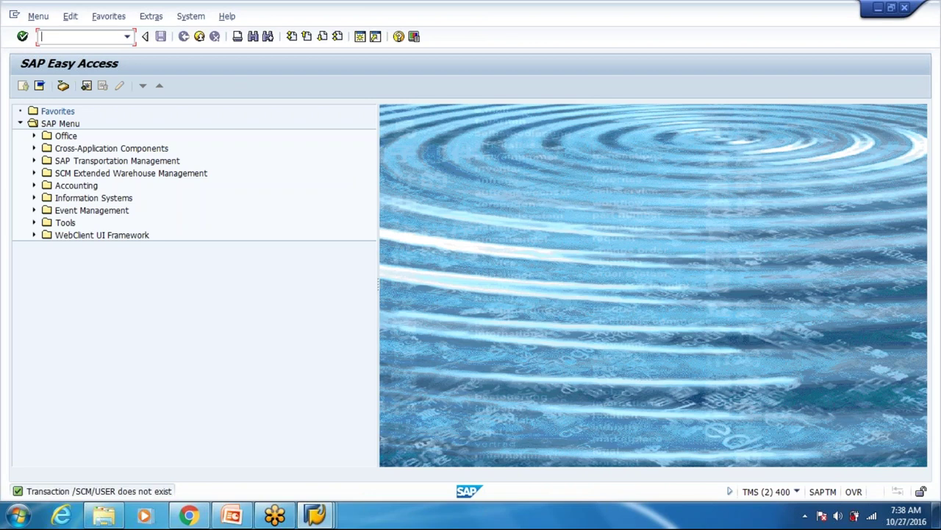
pyautogui.click(66, 37)
pyautogui.write('w')
pyautogui.press('Return')
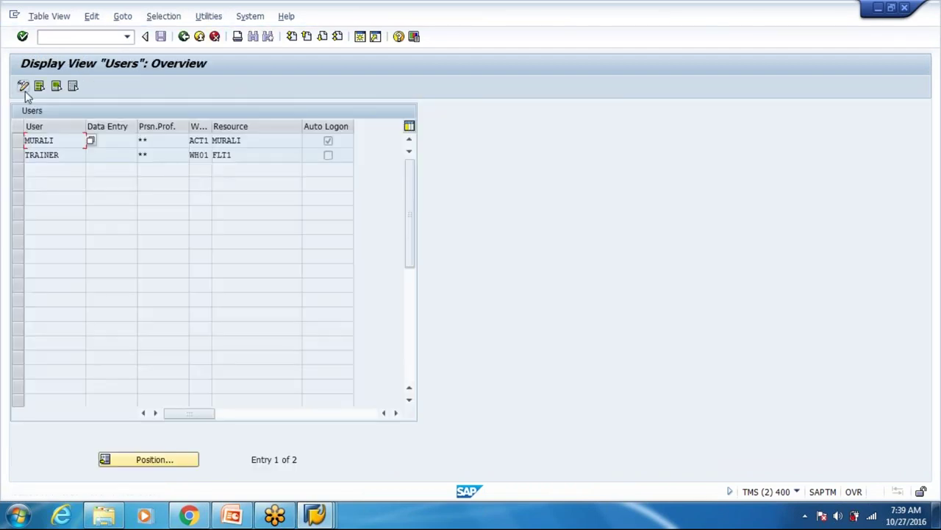
pyautogui.click(23, 86)
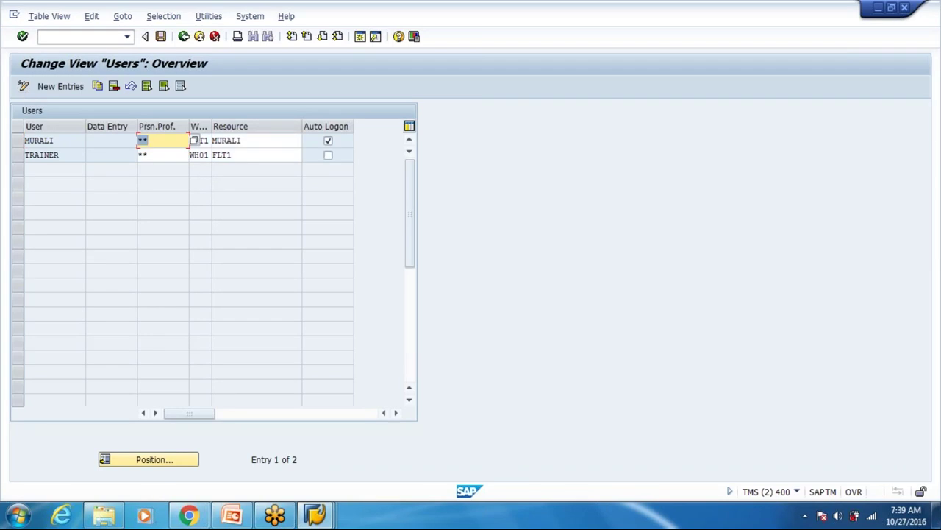
# Select the TRAINER entry with warehouse WH01 and resource FLT1 and start a copy of it.
pyautogui.click(196, 158)
pyautogui.click(45, 154)
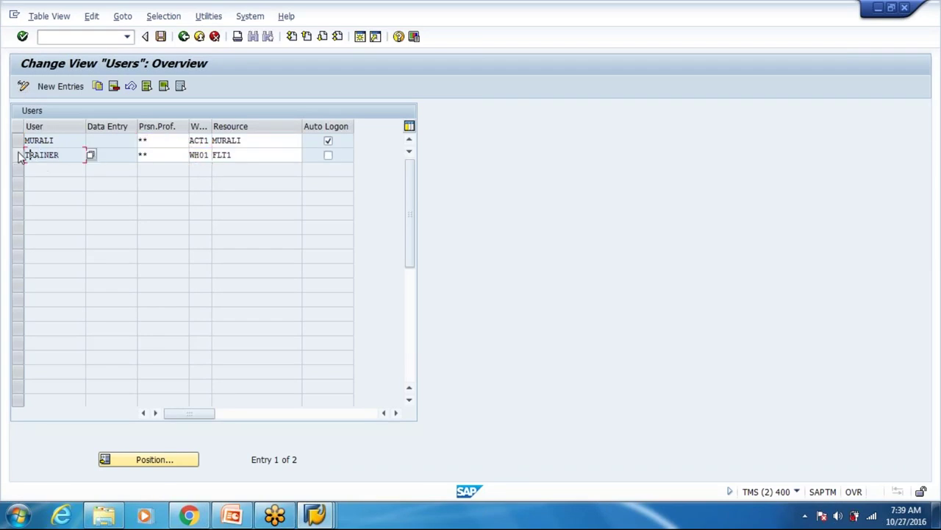
pyautogui.click(17, 154)
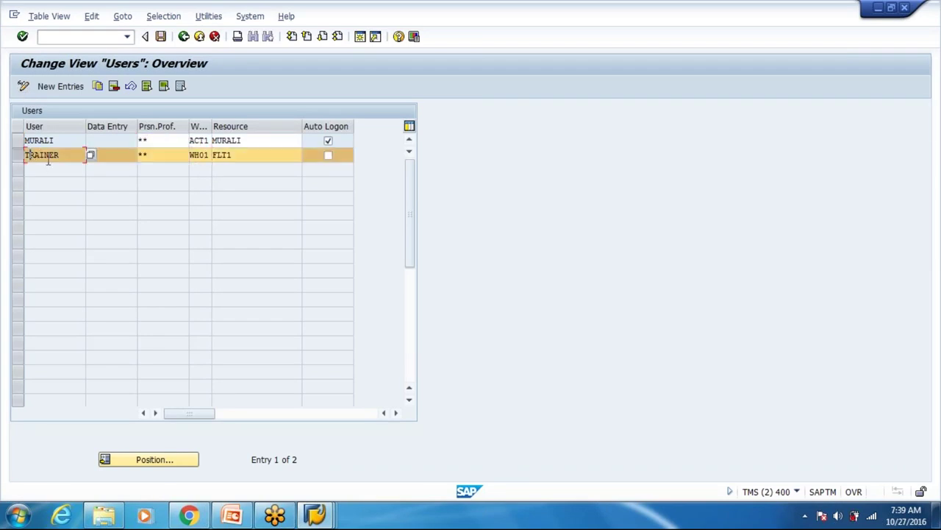
pyautogui.click(203, 155)
pyautogui.click(236, 155)
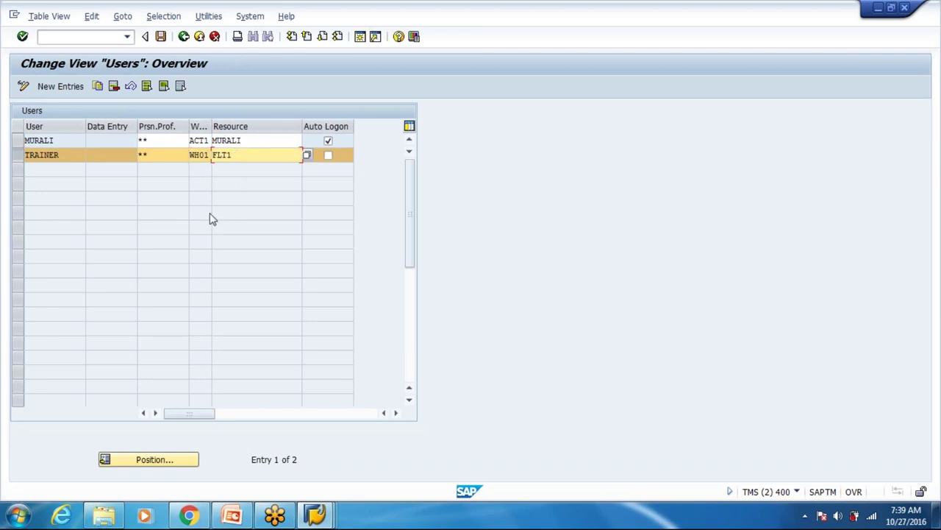
pyautogui.click(101, 88)
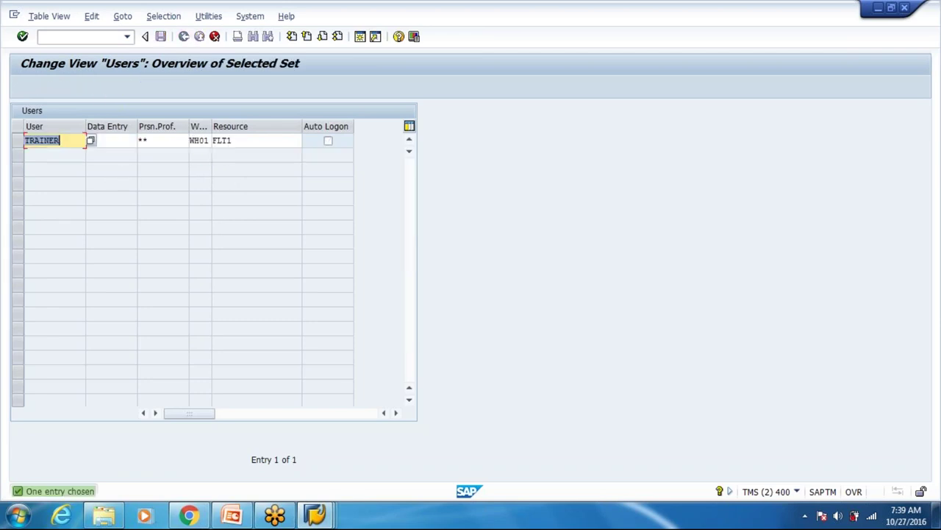
# Try to confirm the copied entry with warehouse WH80 and an empty resource, and cancel the copy.
pyautogui.click(204, 140)
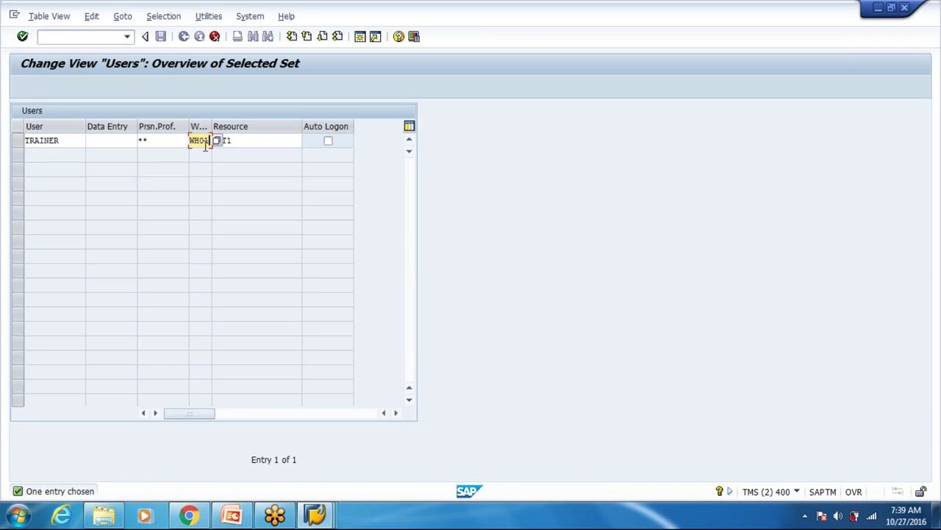
pyautogui.press('BackSpace')
pyautogui.press('BackSpace')
pyautogui.write('80')
pyautogui.press('Tab')
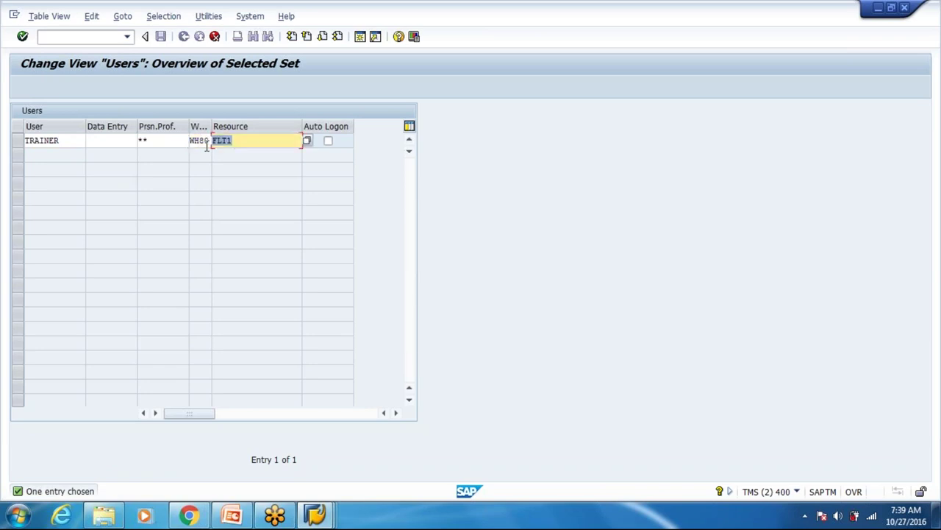
pyautogui.press('Delete')
pyautogui.press('Return')
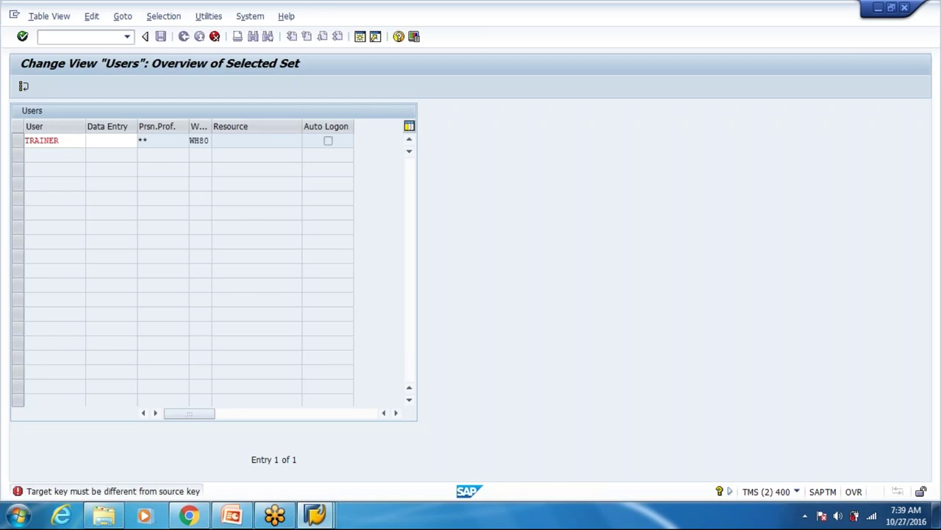
pyautogui.press('Return')
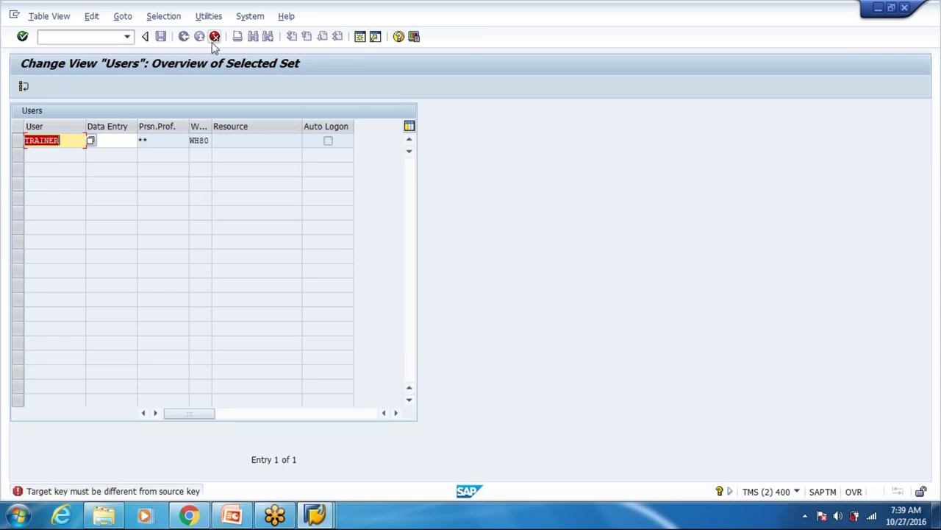
pyautogui.click(214, 40)
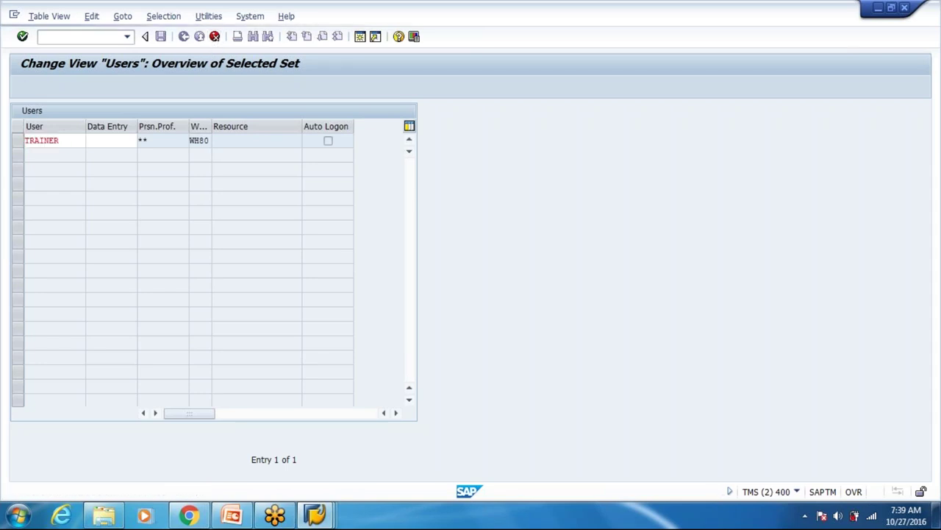
pyautogui.click(176, 253)
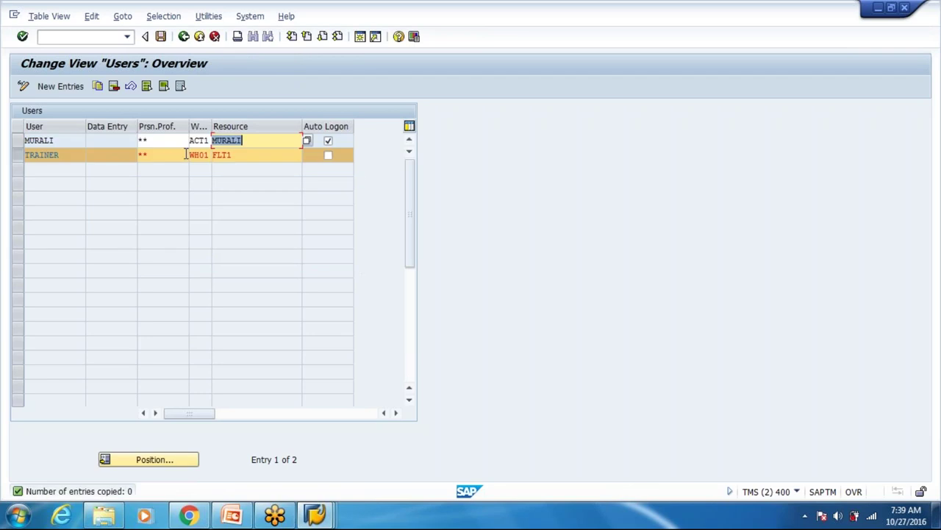
# Clear the default resource directly in the existing TRAINER entry of the users view.
pyautogui.click(194, 154)
pyautogui.click(238, 156)
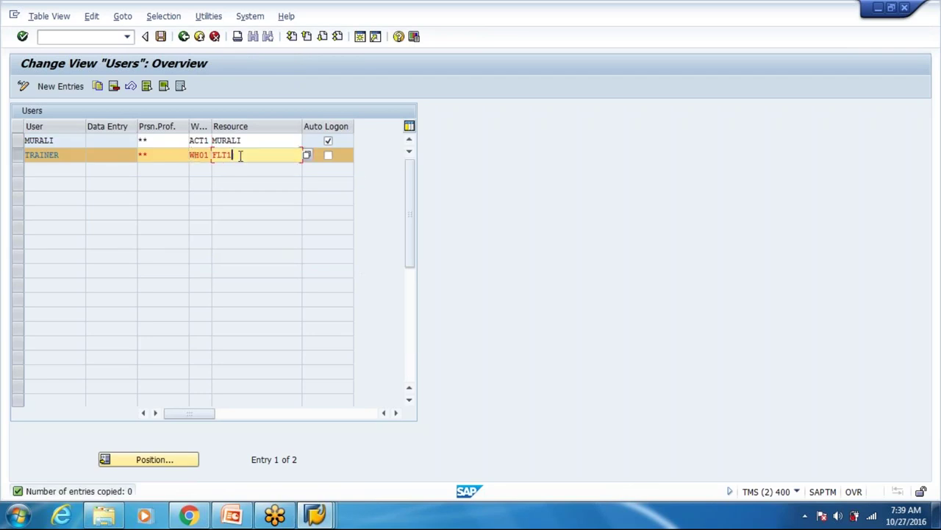
pyautogui.press('BackSpace')
pyautogui.press('BackSpace')
pyautogui.press('BackSpace')
pyautogui.press('BackSpace')
pyautogui.hotkey('shift', 'Tab')
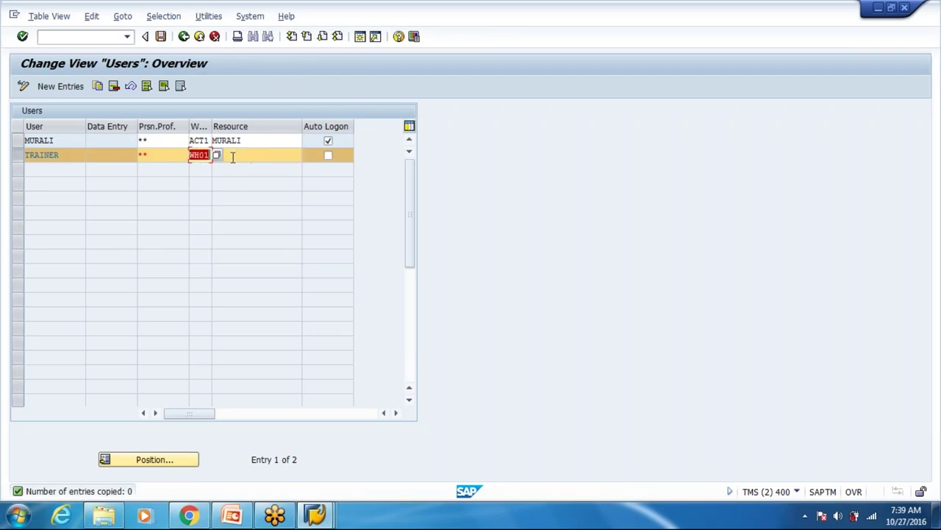
# Set the TRAINER entry's warehouse to WH80, save the users view and leave it.
pyautogui.press('End')
pyautogui.press('BackSpace')
pyautogui.press('BackSpace')
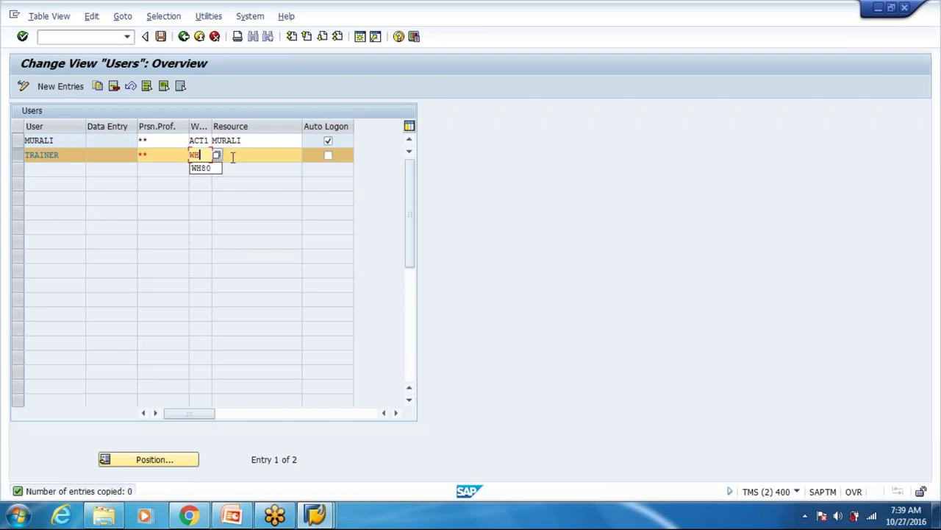
pyautogui.write('80')
pyautogui.press('Return')
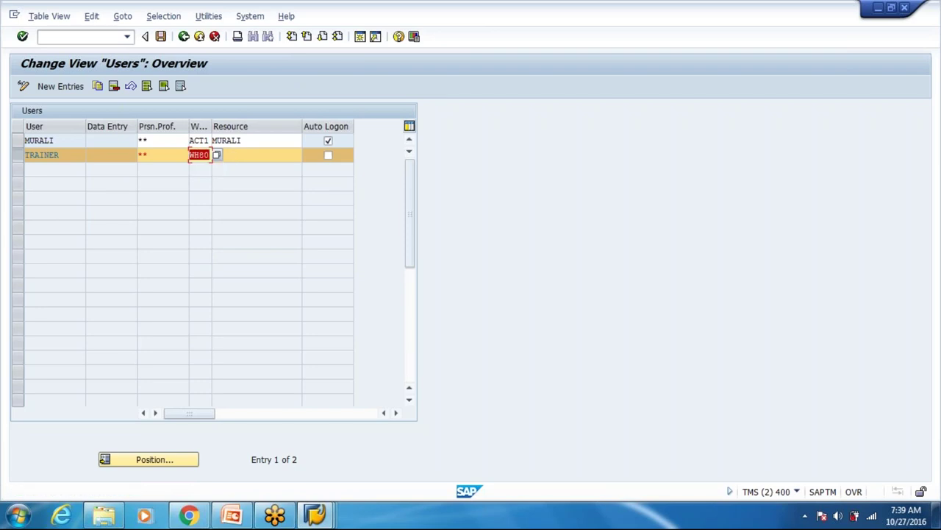
pyautogui.hotkey('ctrl', 's')
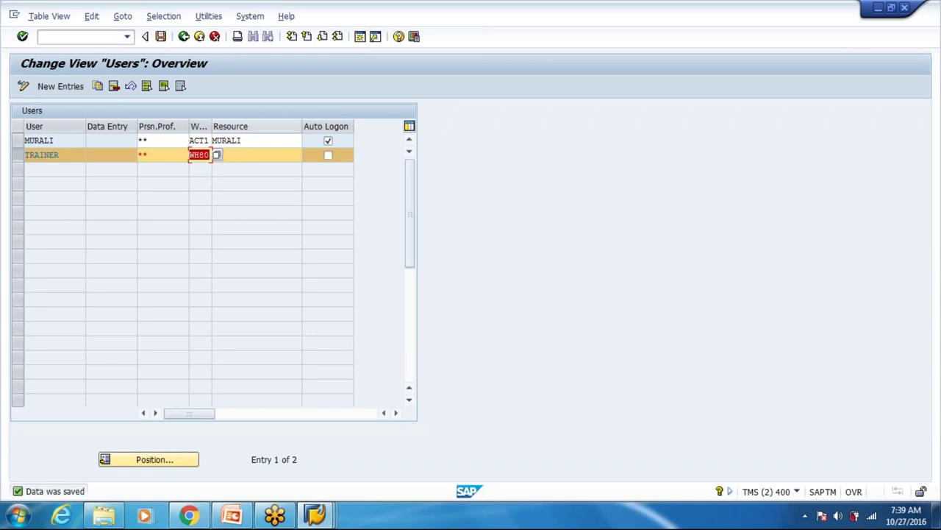
pyautogui.click(213, 37)
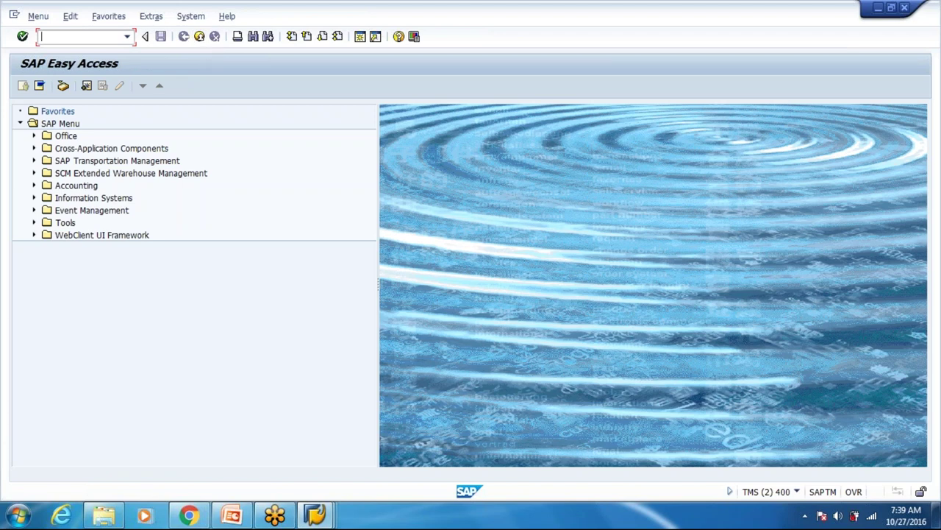
# Reopen the users view with /n/scwm/user to check the entry, and launch the RF environment with /n/scwm/rfui.
pyautogui.write('/n/scwm/user')
pyautogui.press('Return')
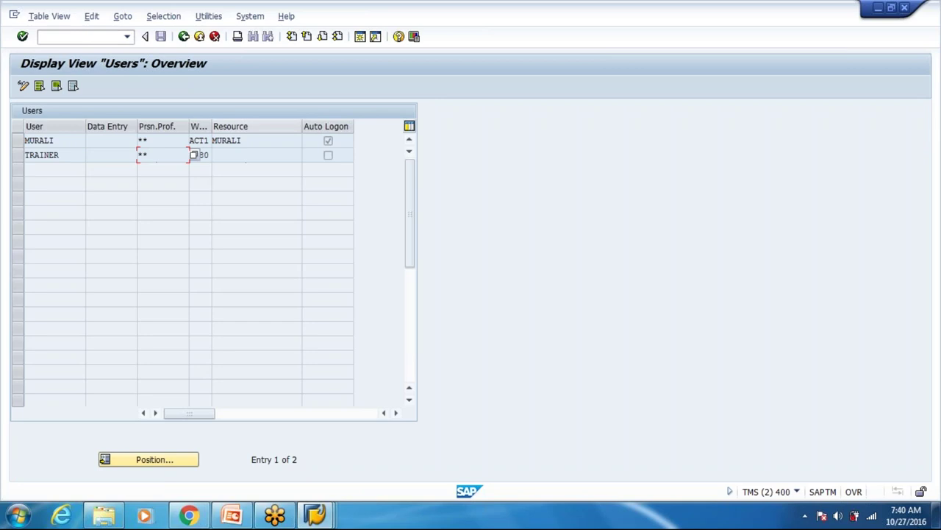
pyautogui.click(111, 37)
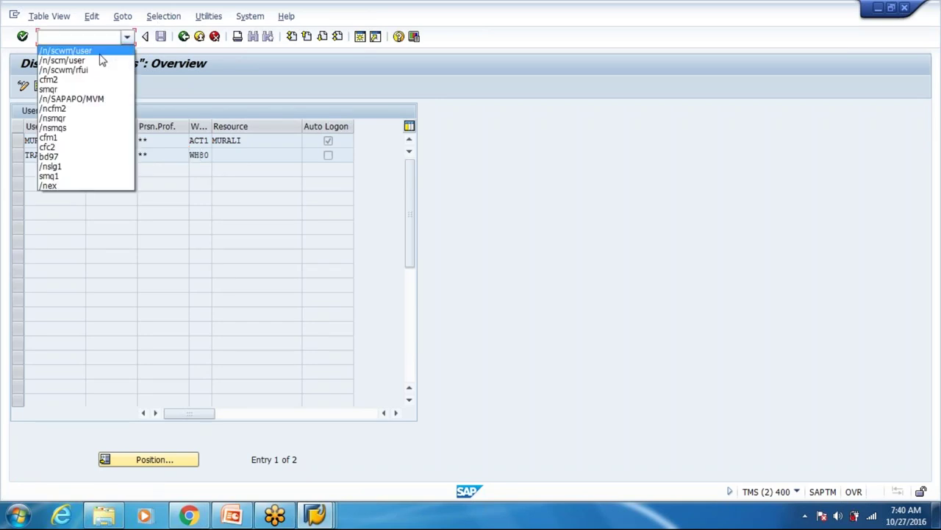
pyautogui.click(98, 69)
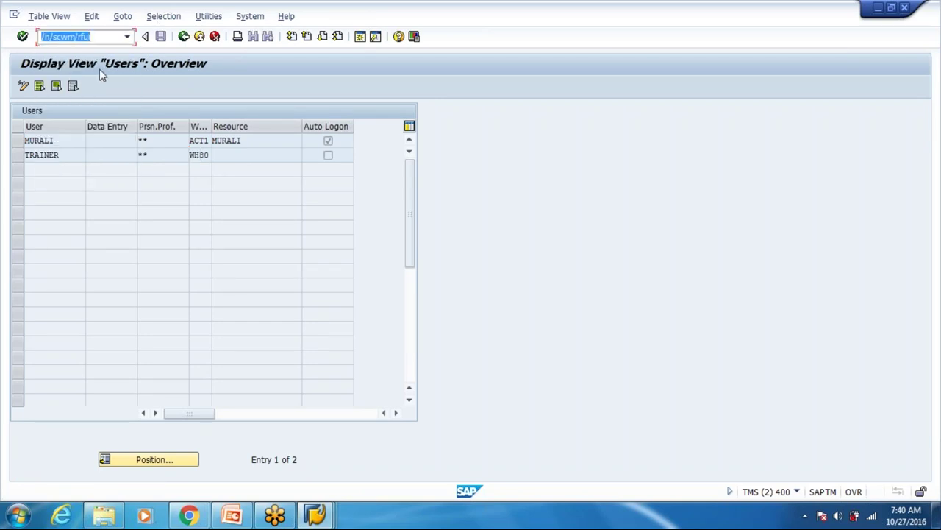
pyautogui.press('Return')
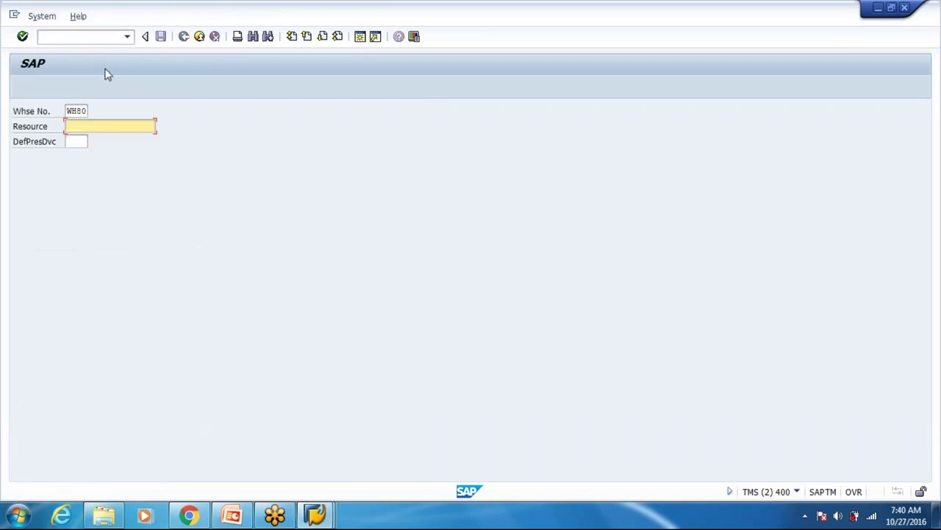
# Examine the RF logon's default presentation device field and compare it with the RF main menu in the other session.
pyautogui.click(79, 141)
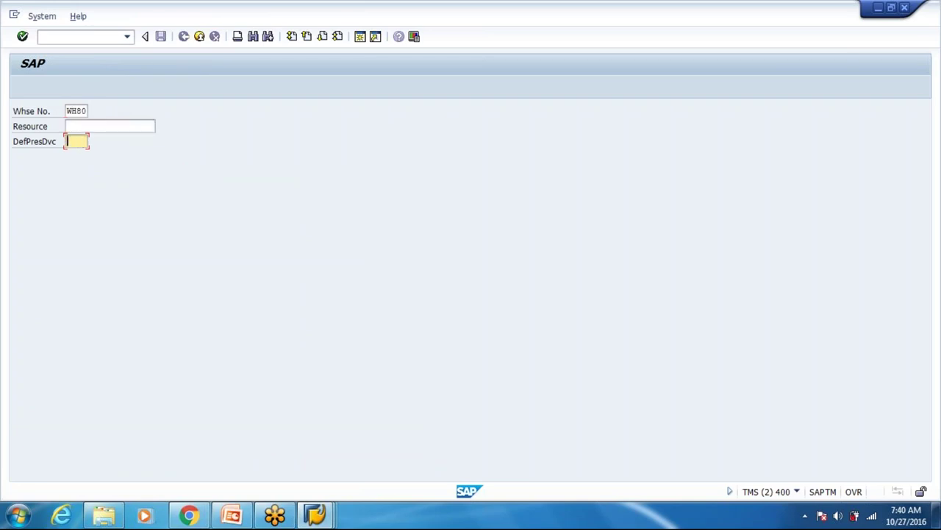
pyautogui.press('Return')
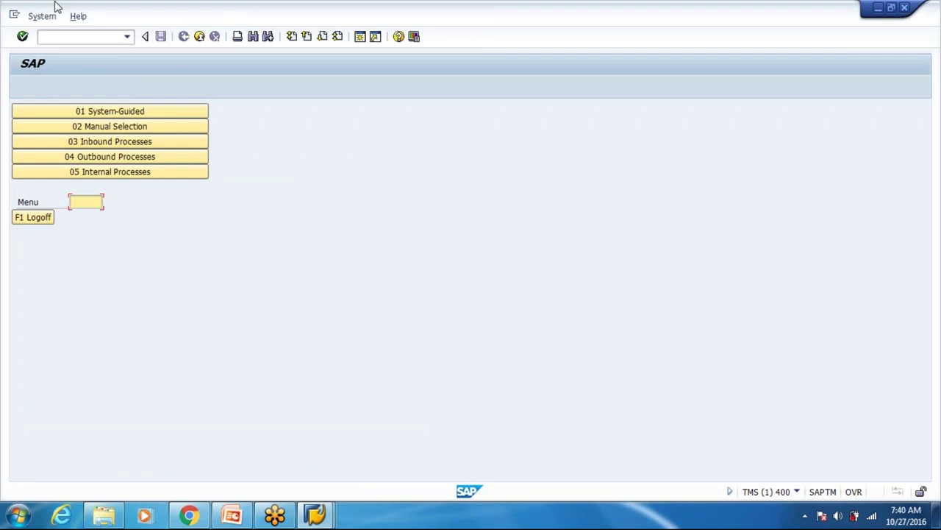
pyautogui.press('F1')
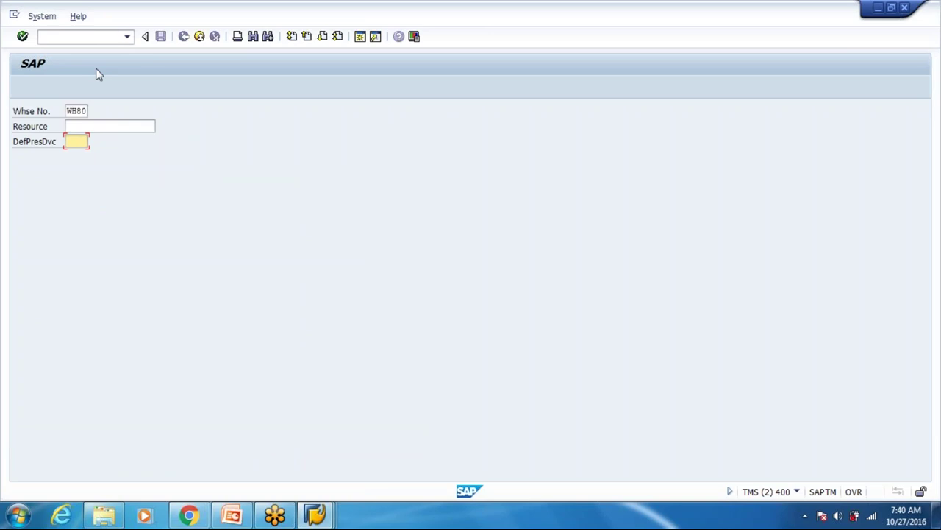
# Run /n/scwm/user from the command history to review the TRAINER entry, and return to SAP Easy Access.
pyautogui.click(126, 37)
pyautogui.click(115, 51)
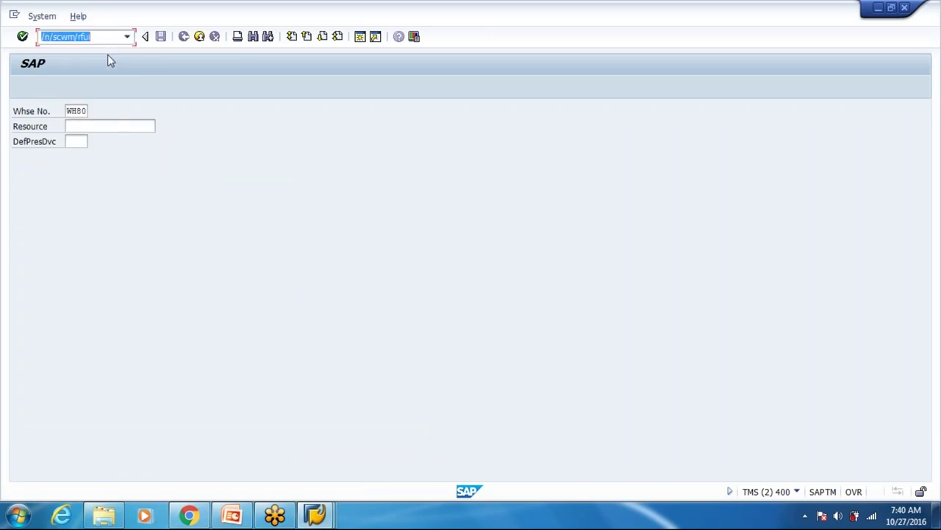
pyautogui.click(126, 37)
pyautogui.click(116, 59)
pyautogui.press('Return')
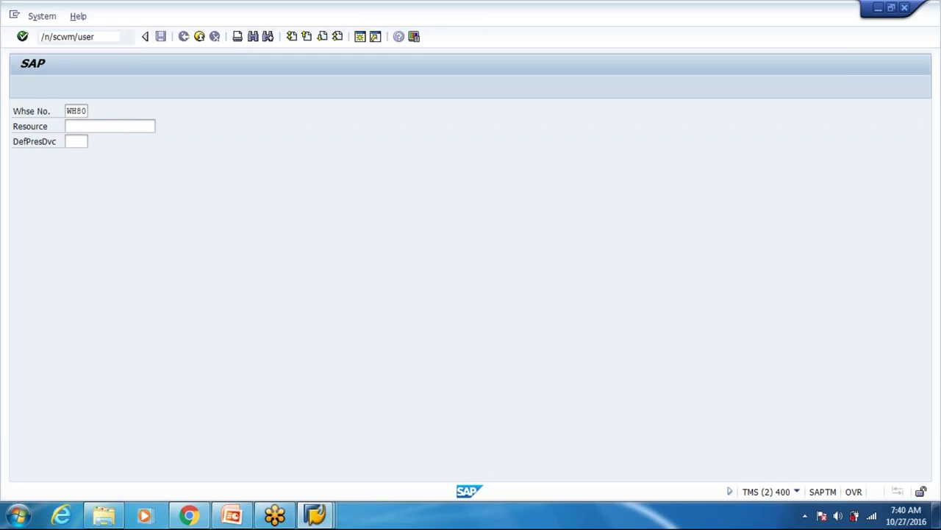
pyautogui.press('Return')
pyautogui.click(149, 154)
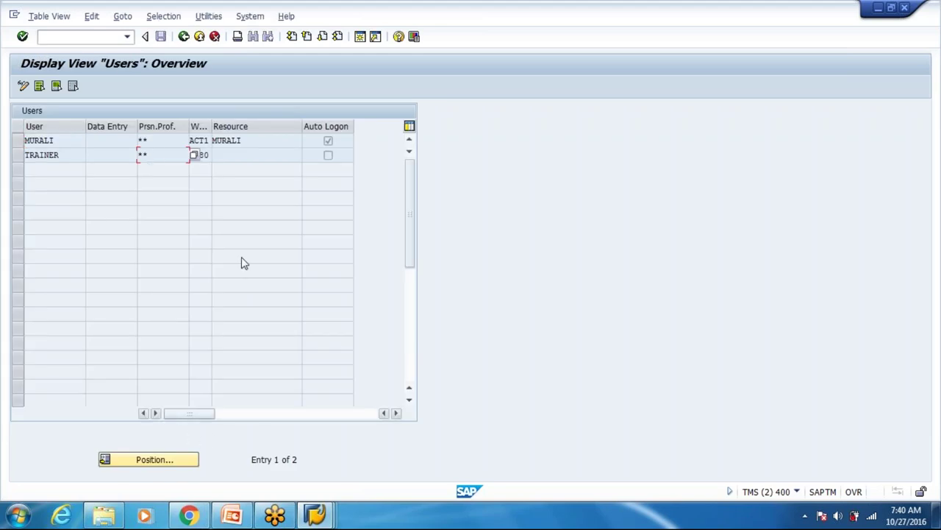
pyautogui.click(184, 36)
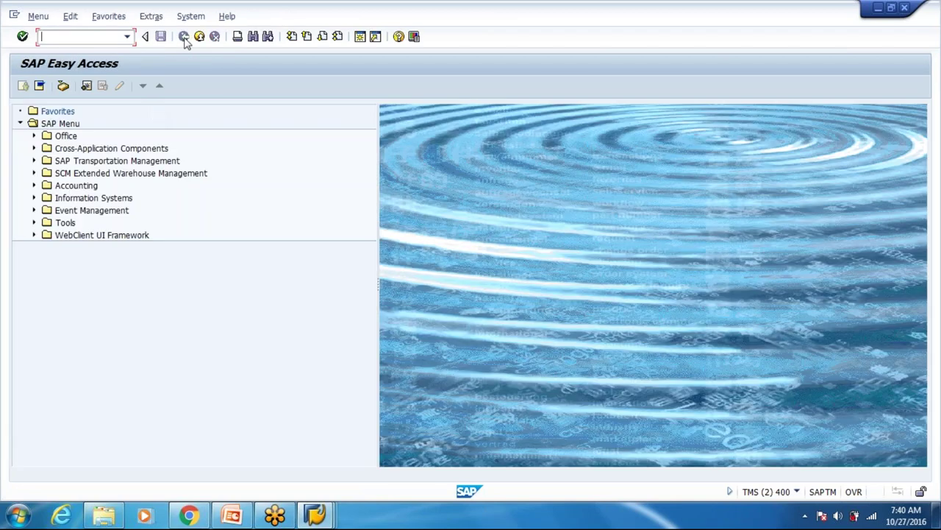
# Launch Maintain Resource from the Resource Management master data of Extended Warehouse Management.
pyautogui.click(33, 174)
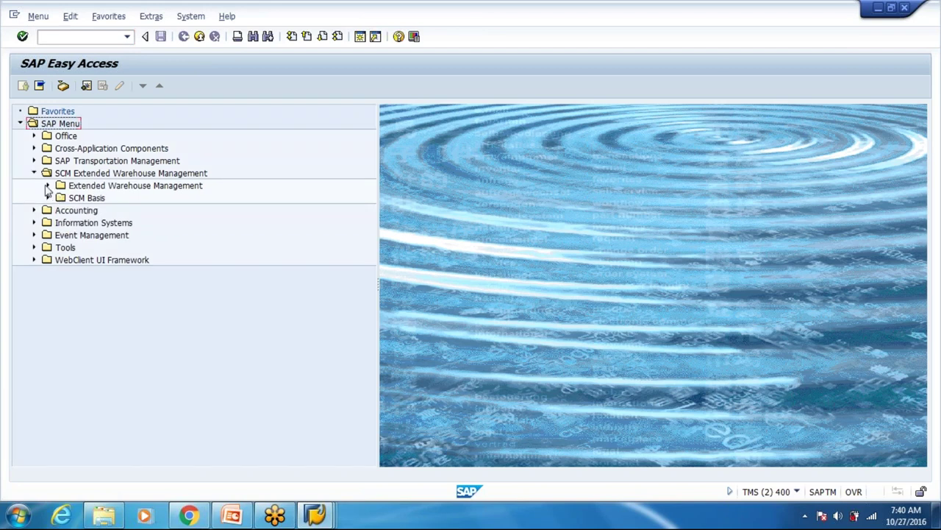
pyautogui.click(47, 186)
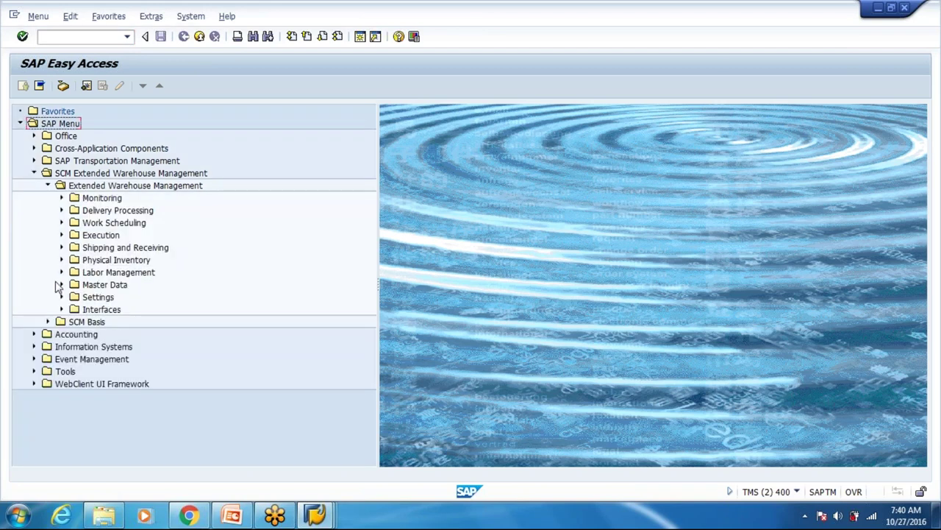
pyautogui.click(62, 285)
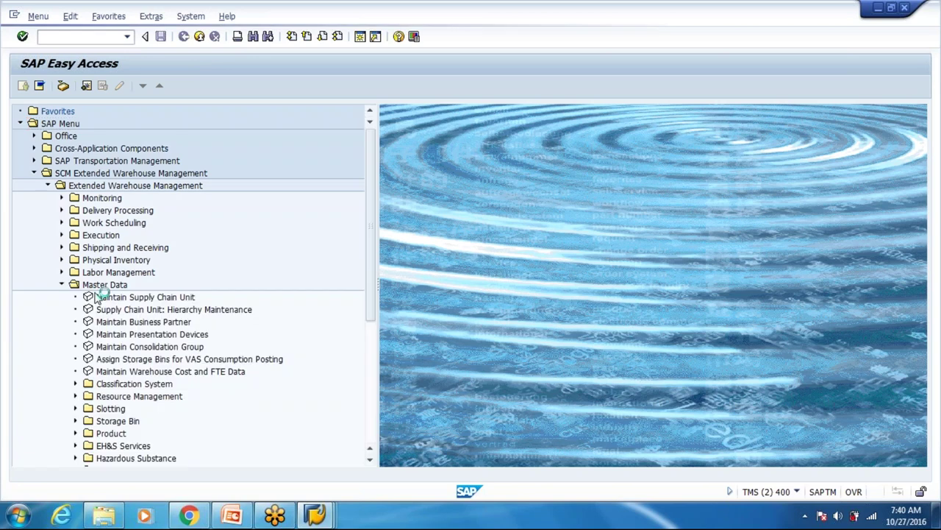
pyautogui.scroll(-3, 110, 338)
pyautogui.click(75, 334)
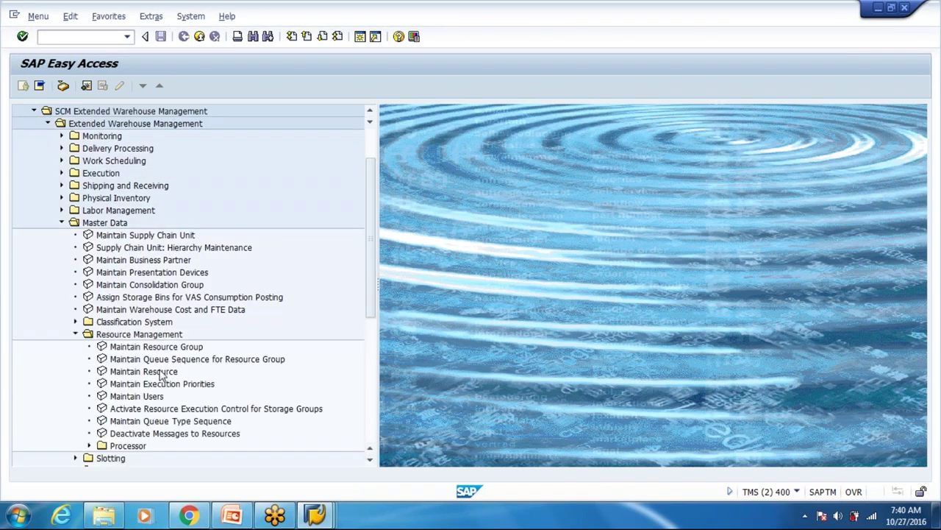
pyautogui.click(160, 373)
pyautogui.doubleClick(162, 373)
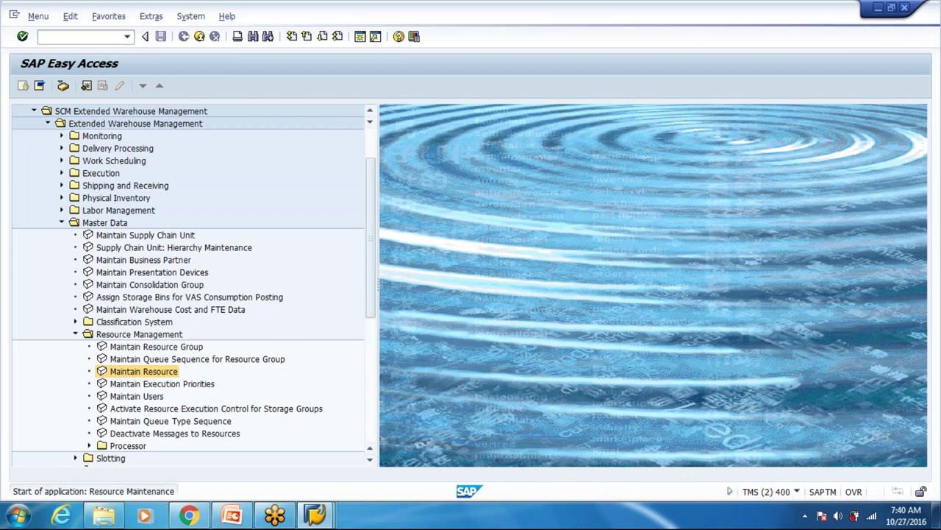
# Display the Resources view with WH80 as the warehouse number of the work area.
pyautogui.write('W')
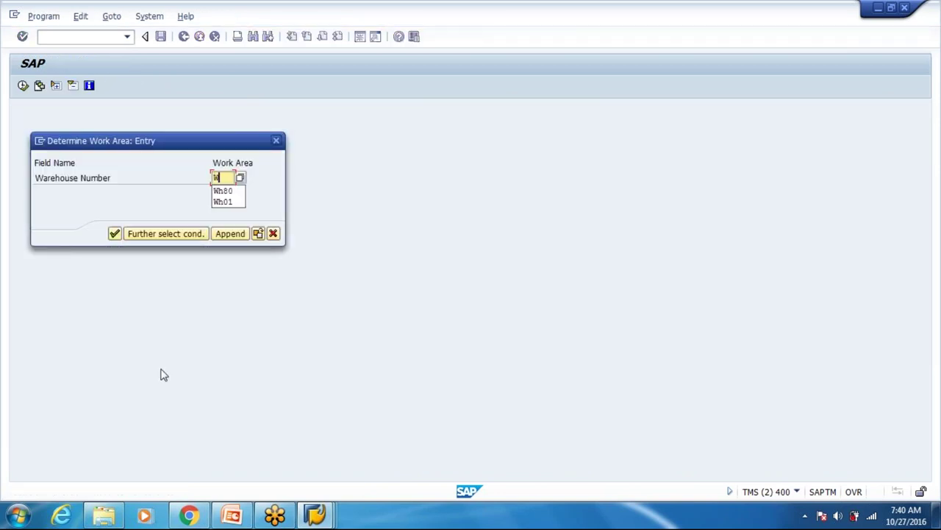
pyautogui.press('Down')
pyautogui.press('Return')
pyautogui.press('Return')
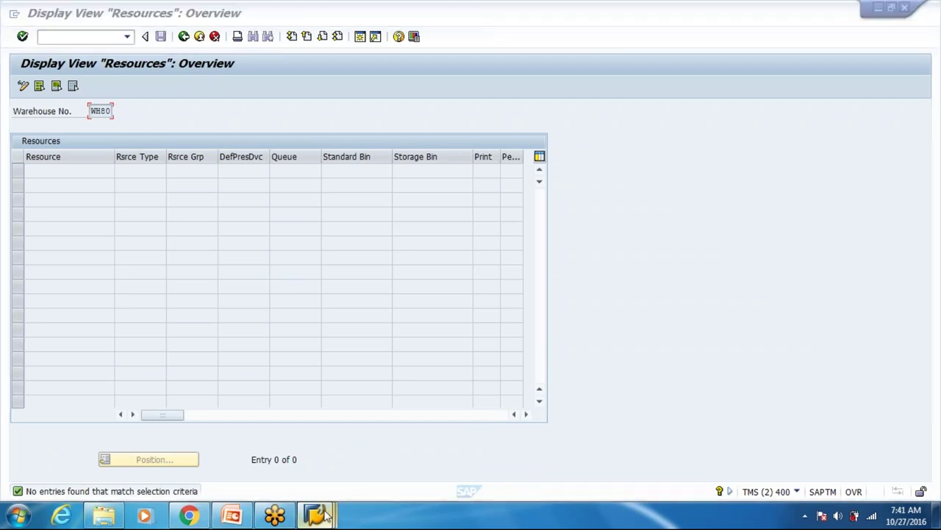
# Open inbound delivery maintenance in a new session with the transaction /o/scwm/prdi.
pyautogui.click(97, 40)
pyautogui.write('/o/')
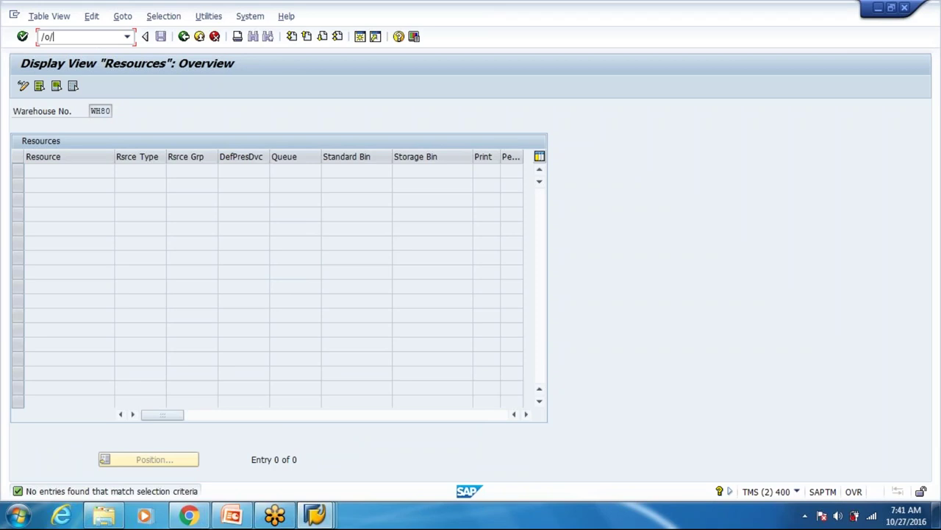
pyautogui.write('scwm/rs')
pyautogui.press('BackSpace')
pyautogui.press('BackSpace')
pyautogui.write('prdi')
pyautogui.press('Return')
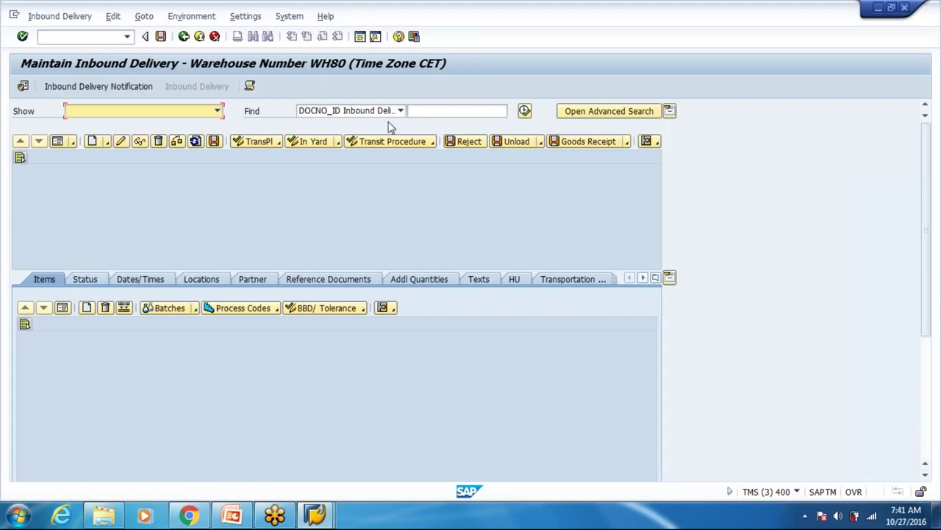
# List the inbound deliveries of warehouse WH80 by running the search without specific parameters.
pyautogui.click(267, 252)
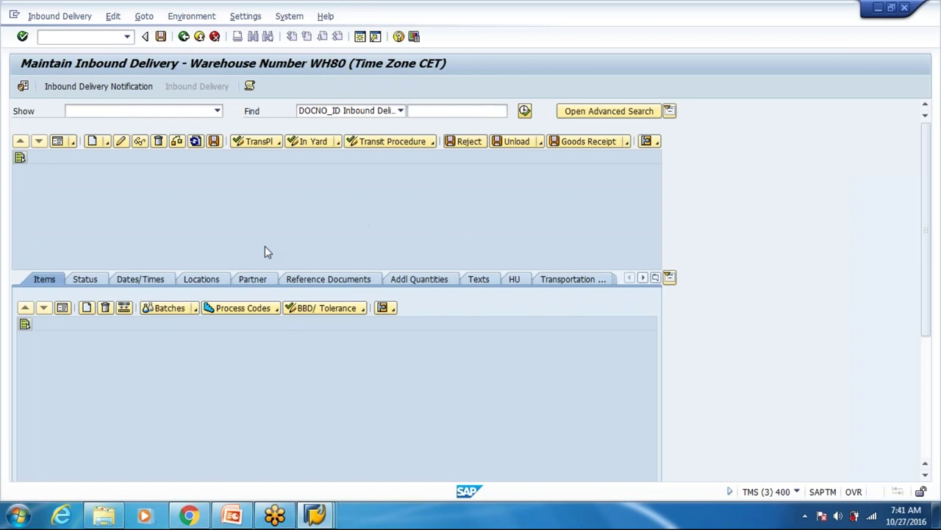
pyautogui.press('Return')
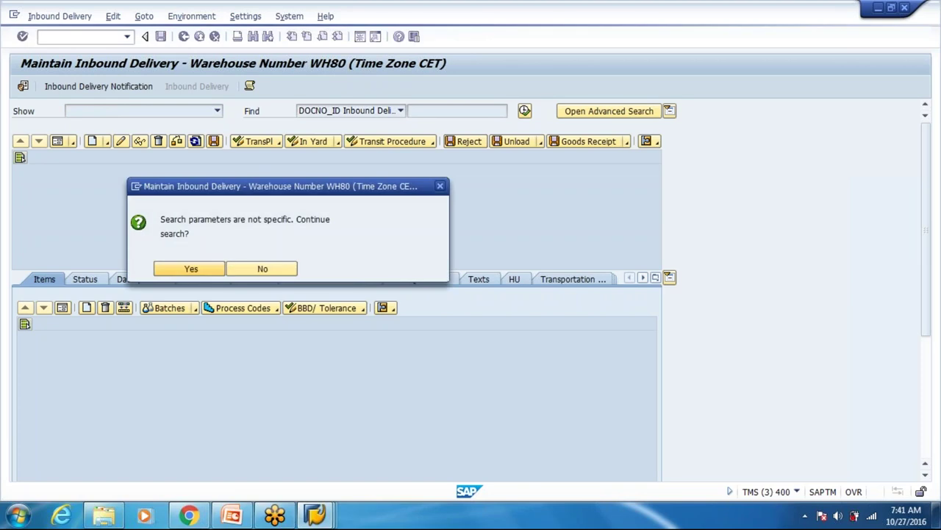
pyautogui.press('Return')
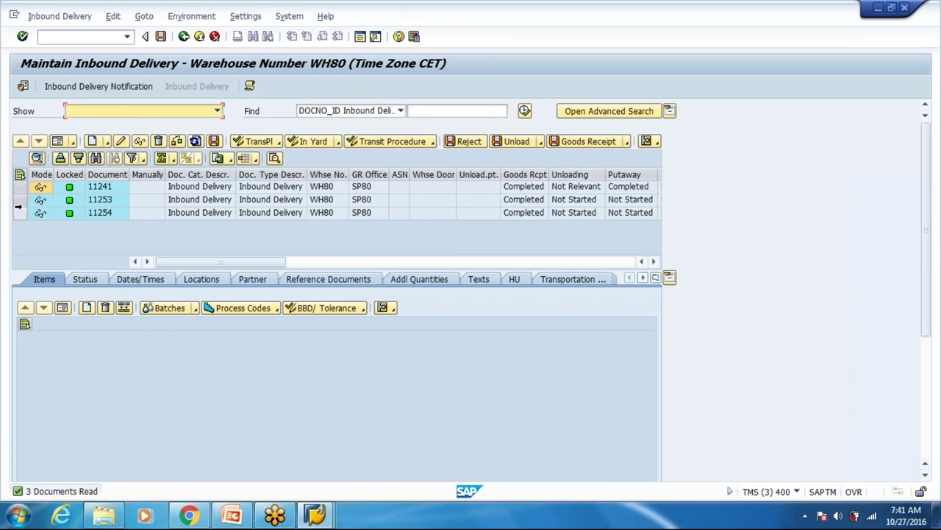
# Select inbound delivery 11253 and open its follow-on function for creating warehouse tasks.
pyautogui.click(18, 209)
pyautogui.click(18, 200)
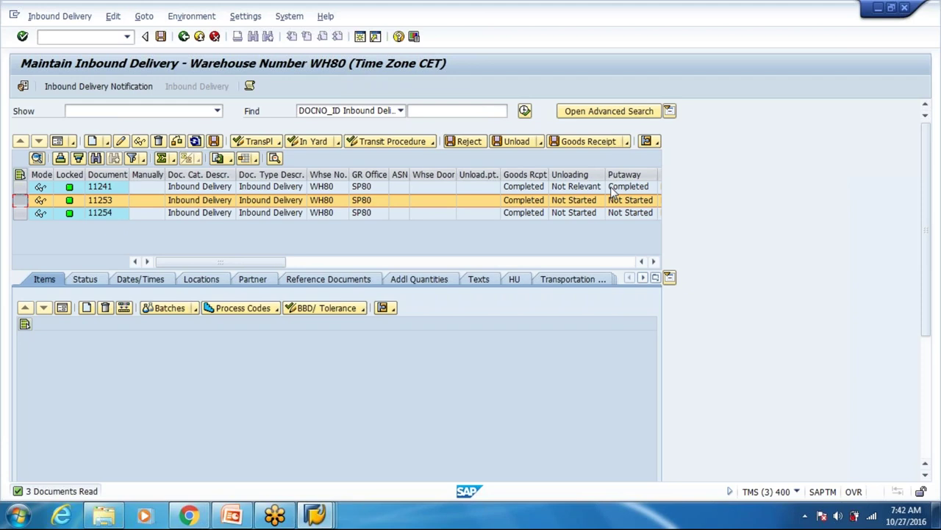
pyautogui.click(53, 17)
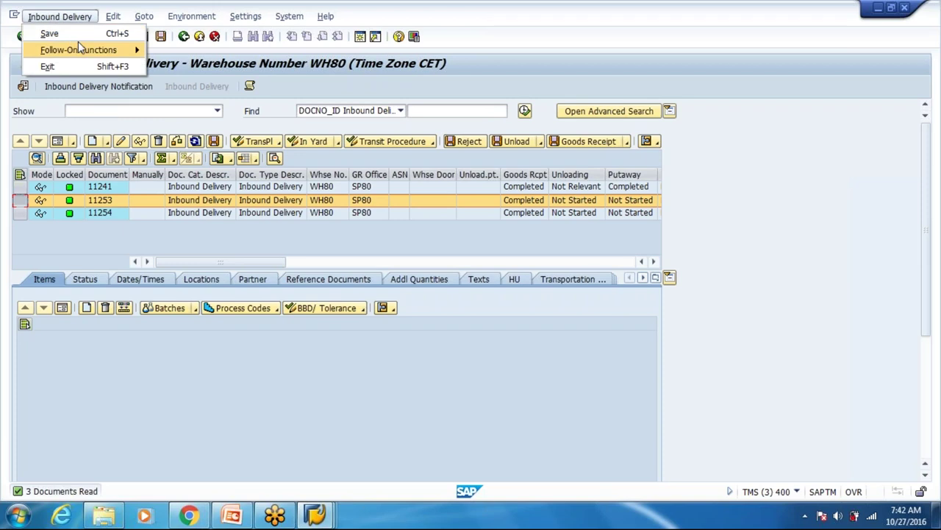
pyautogui.moveTo(79, 48)
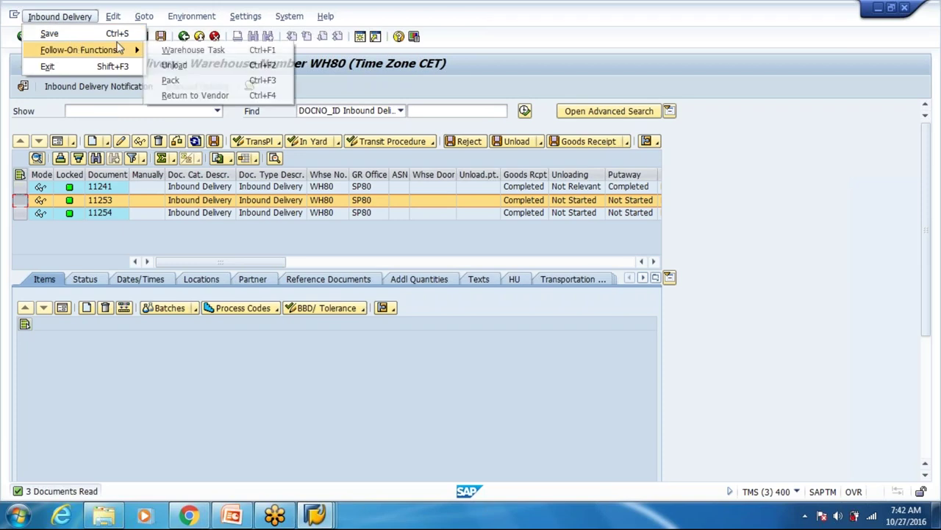
pyautogui.click(184, 50)
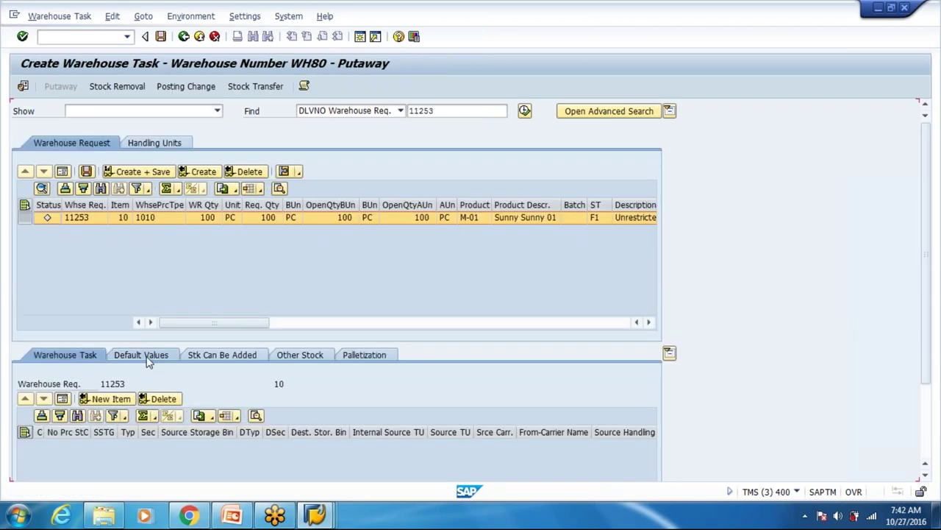
# Set the destination storage type to 8005 in the default values of the putaway request.
pyautogui.click(147, 359)
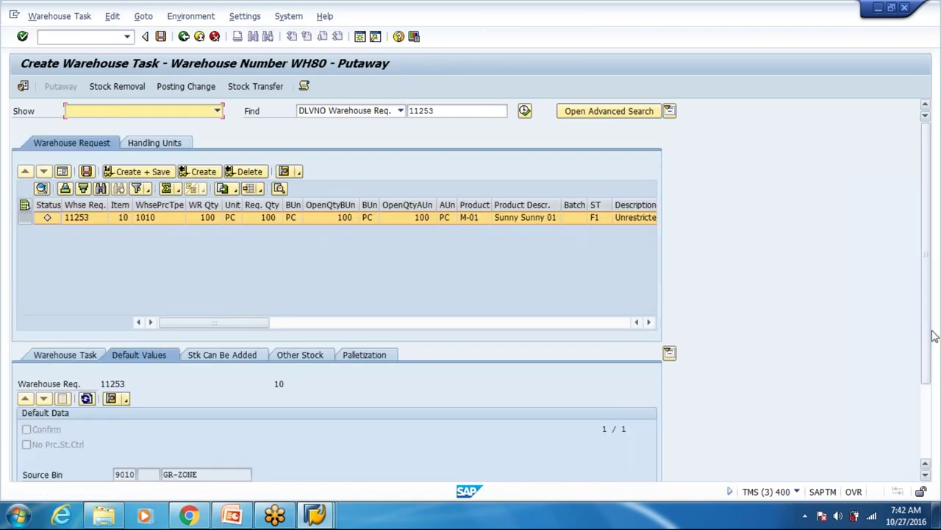
pyautogui.press('super+Right')
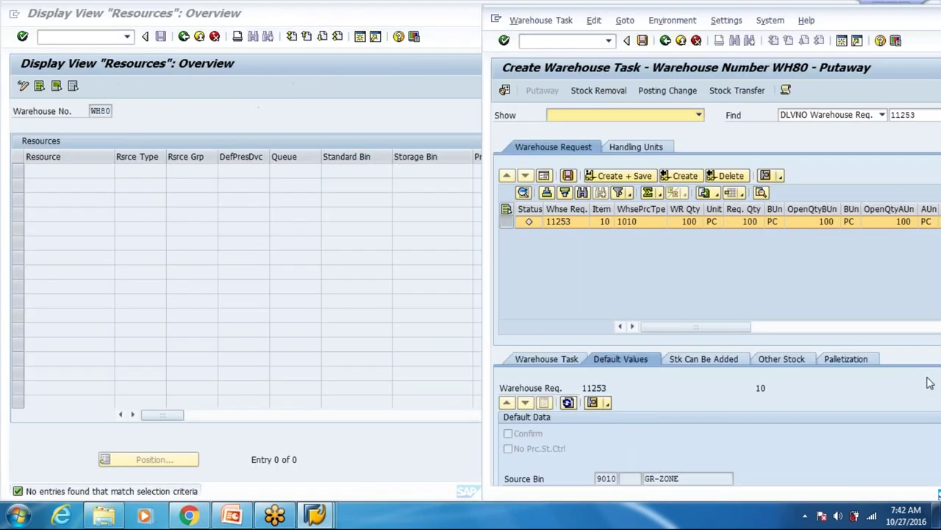
pyautogui.moveTo(697, 8)
pyautogui.mouseDown()
pyautogui.moveTo(688, 37)
pyautogui.moveTo(692, 2)
pyautogui.mouseUp()
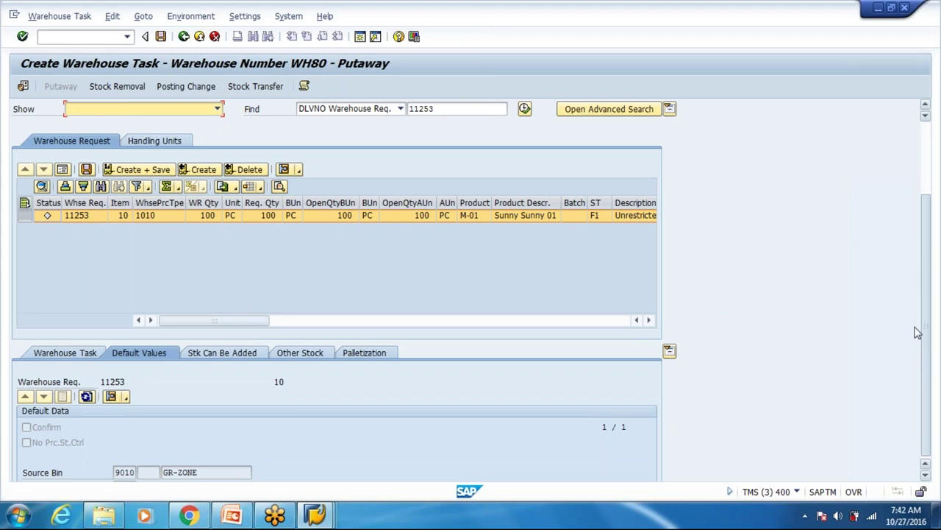
pyautogui.scroll(-3, 101, 411)
pyautogui.click(124, 400)
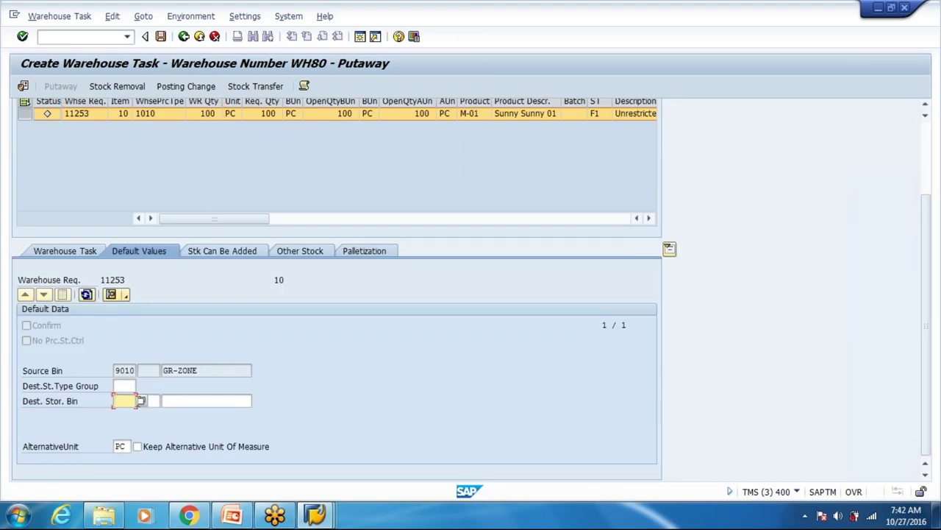
pyautogui.write('8')
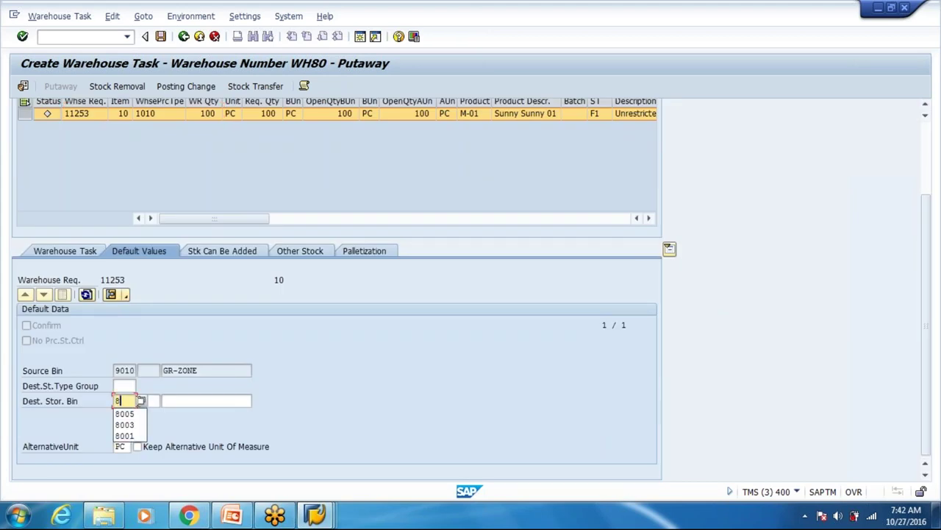
pyautogui.press('Down')
pyautogui.press('Return')
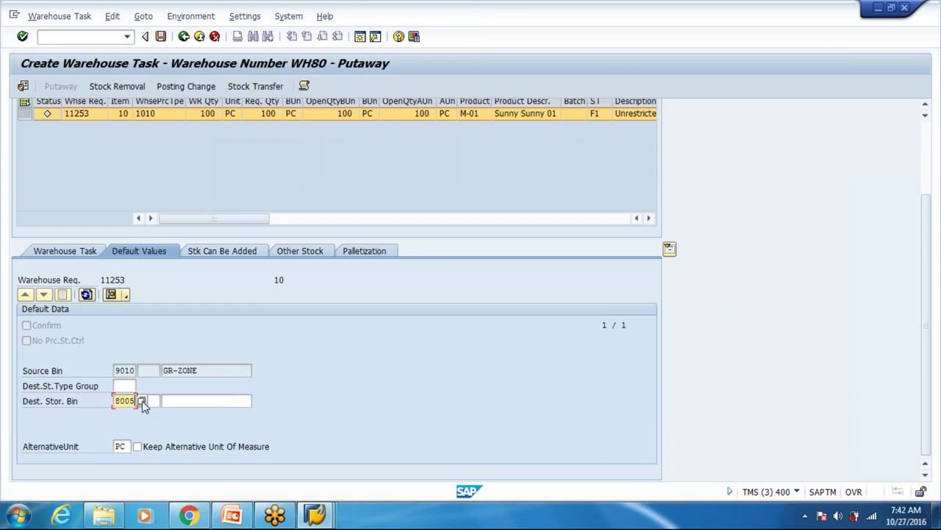
# Set the destination storage bin to 8005-01-02-B, then create and save the putaway warehouse tasks.
pyautogui.click(197, 400)
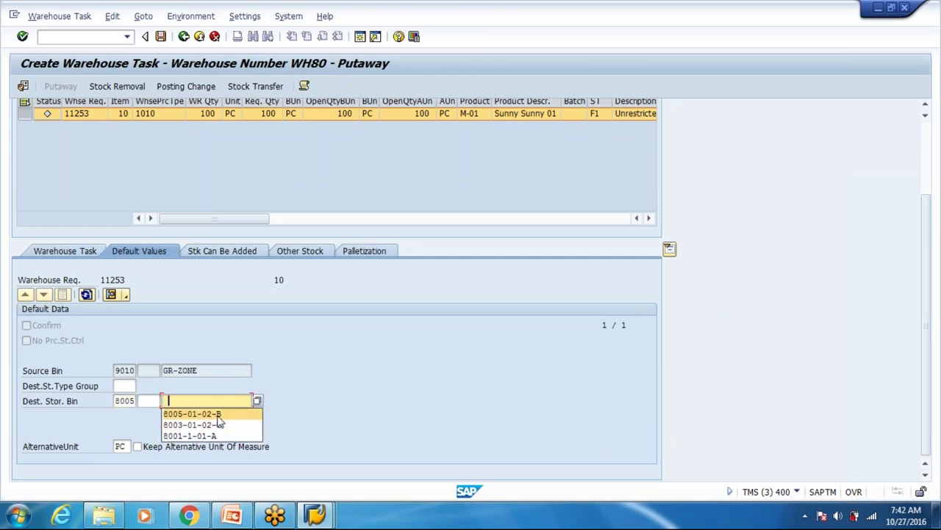
pyautogui.click(213, 414)
pyautogui.scroll(3, 330, 403)
pyautogui.scroll(2, 292, 275)
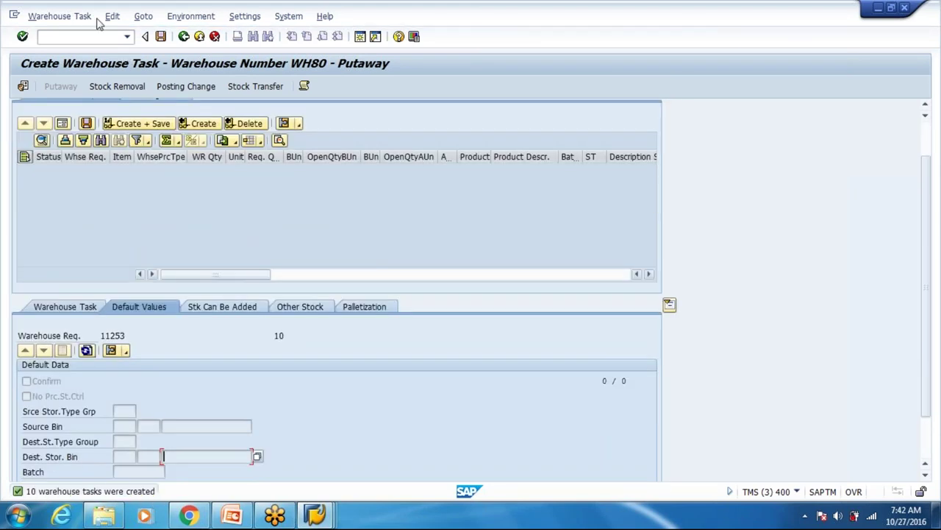
# Open warehouse task confirmation for the created tasks and highlight the warehouse task and warehouse order columns.
pyautogui.click(73, 16)
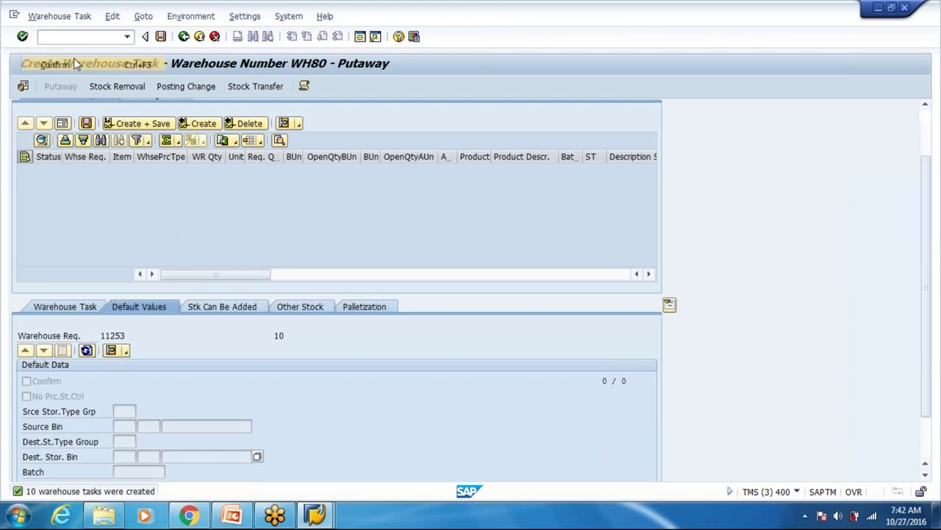
pyautogui.click(73, 58)
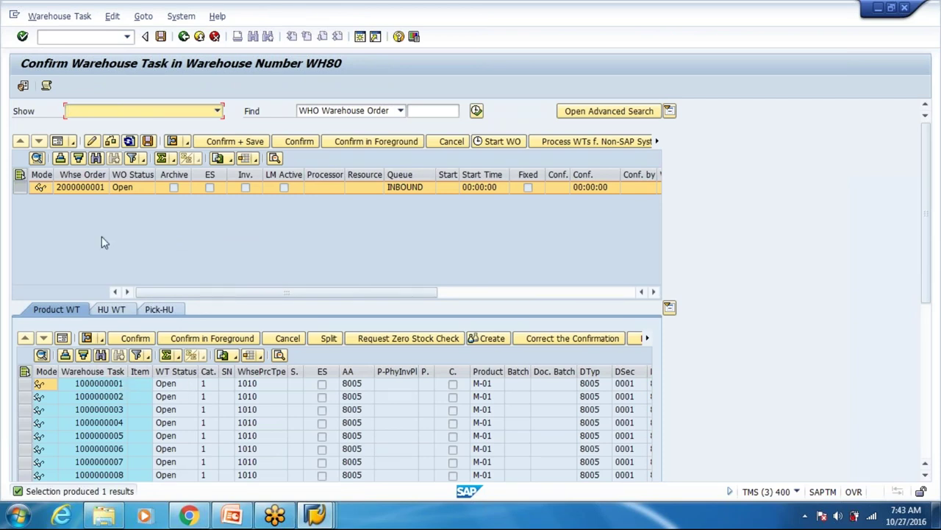
pyautogui.click(103, 371)
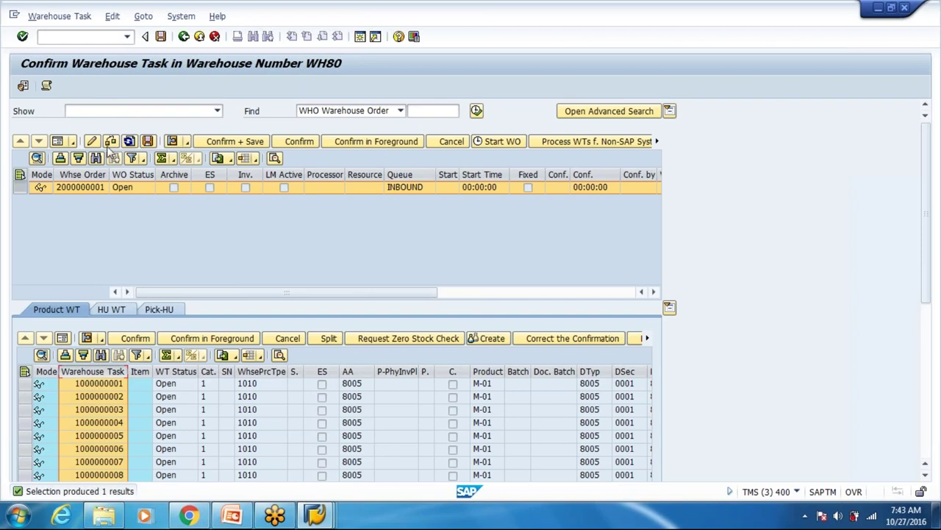
pyautogui.click(89, 175)
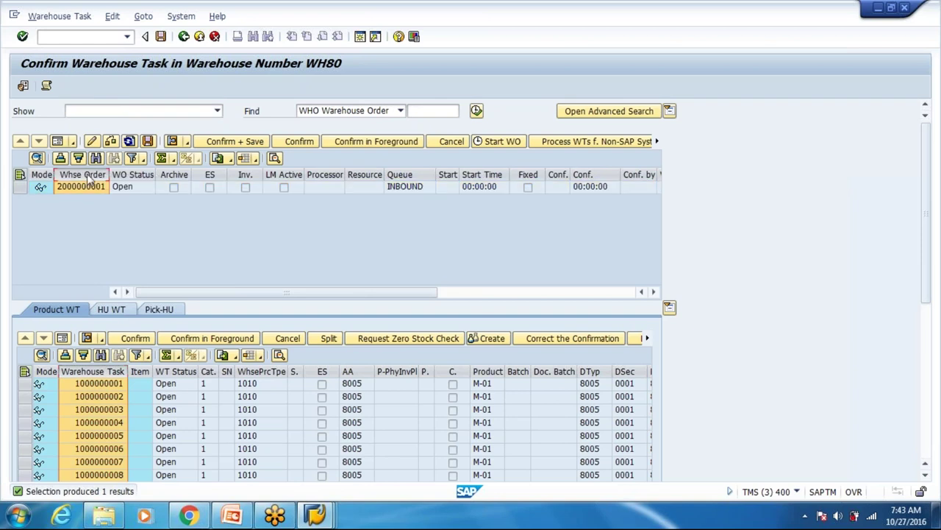
# Examine the product warehouse tasks' destination bins, target quantities, and source and destination handling units.
pyautogui.click(334, 400)
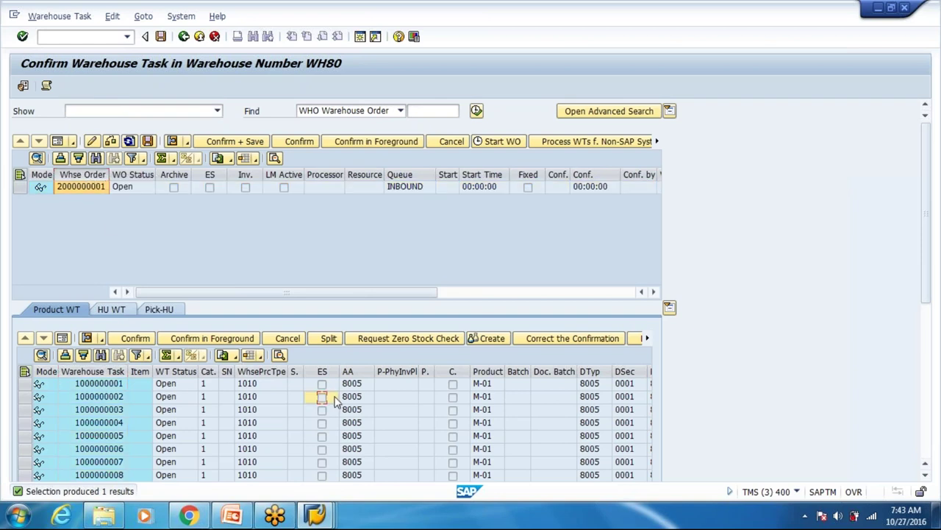
pyautogui.hscroll(4, 252, 406)
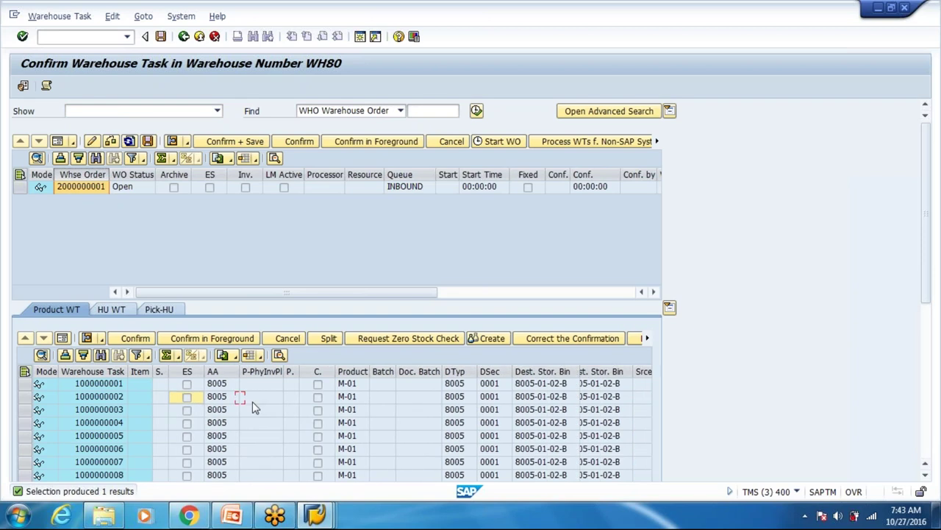
pyautogui.hscroll(2, 253, 412)
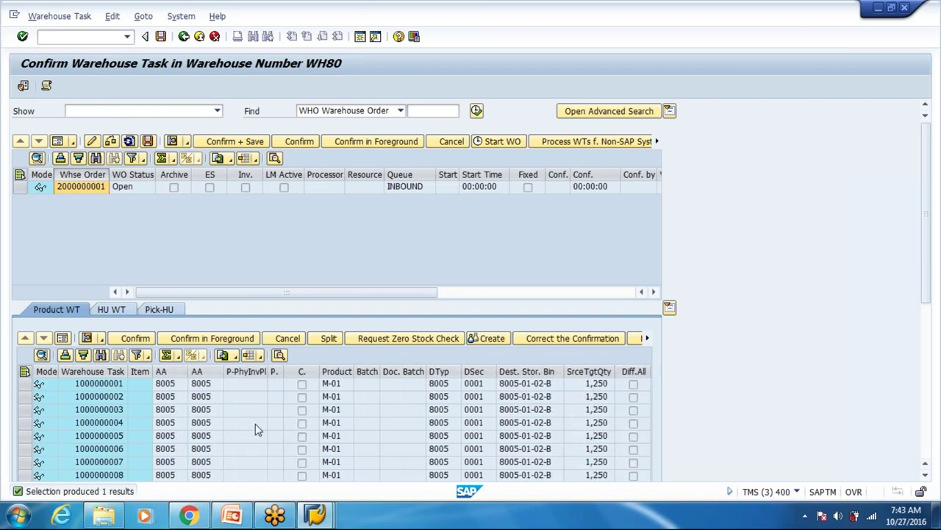
pyautogui.hscroll(6, 255, 430)
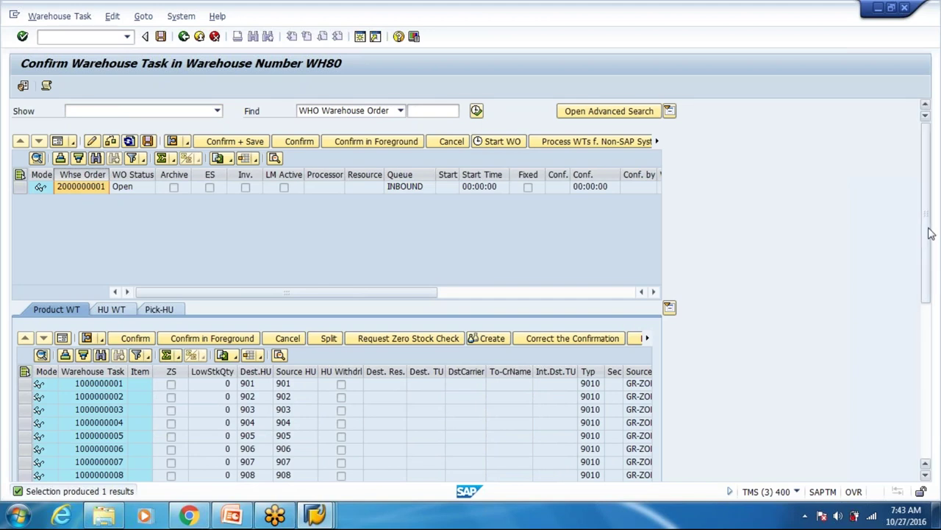
pyautogui.scroll(-2, 930, 234)
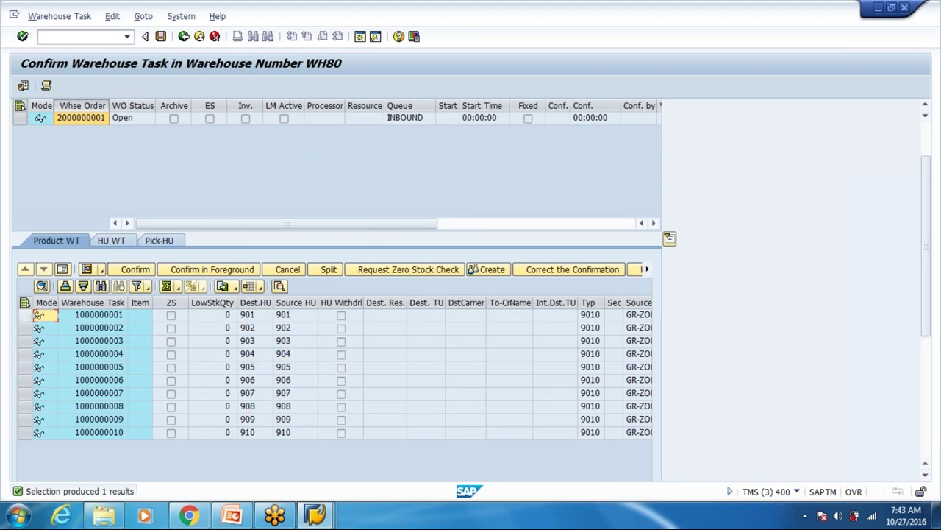
# Show the details of the first product warehouse task and check its destination storage bin.
pyautogui.click(24, 315)
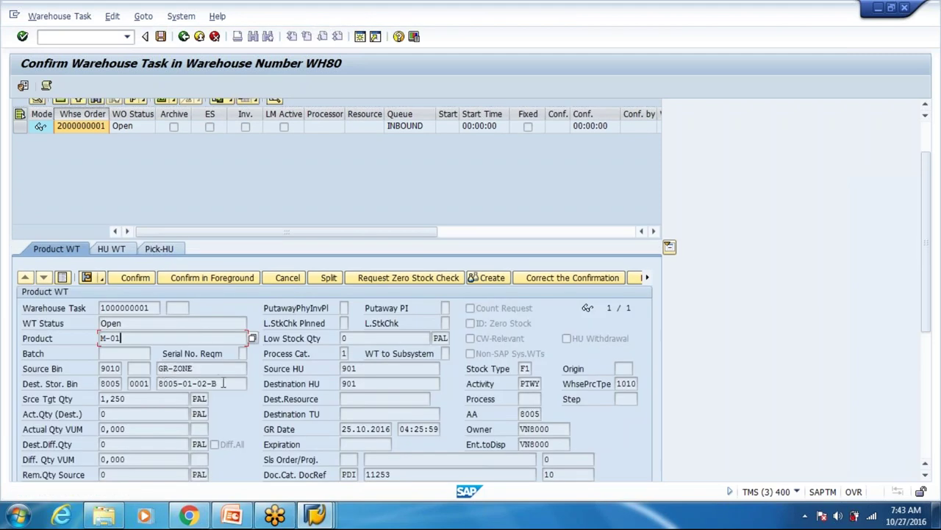
pyautogui.moveTo(222, 383); pyautogui.dragTo(157, 384)
pyautogui.click(157, 383)
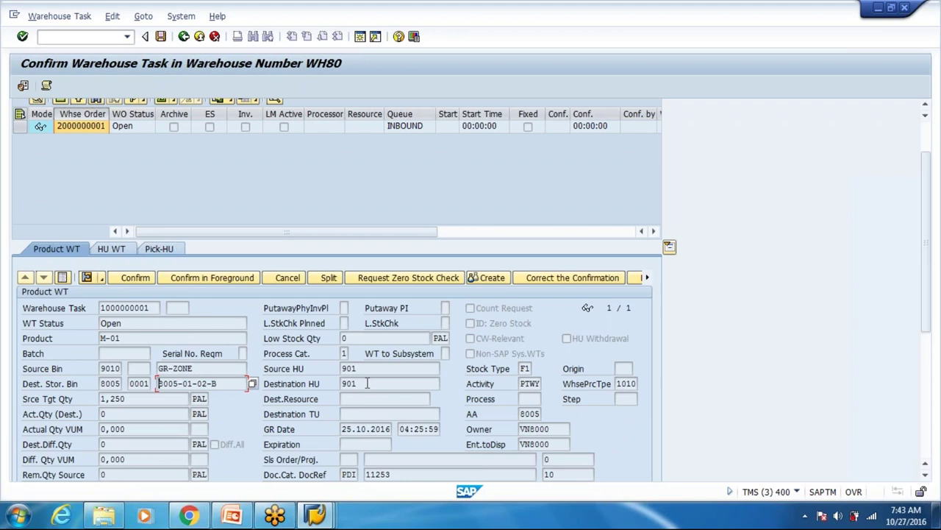
# Check the destination and source handling units in the first product warehouse task's details.
pyautogui.click(367, 383)
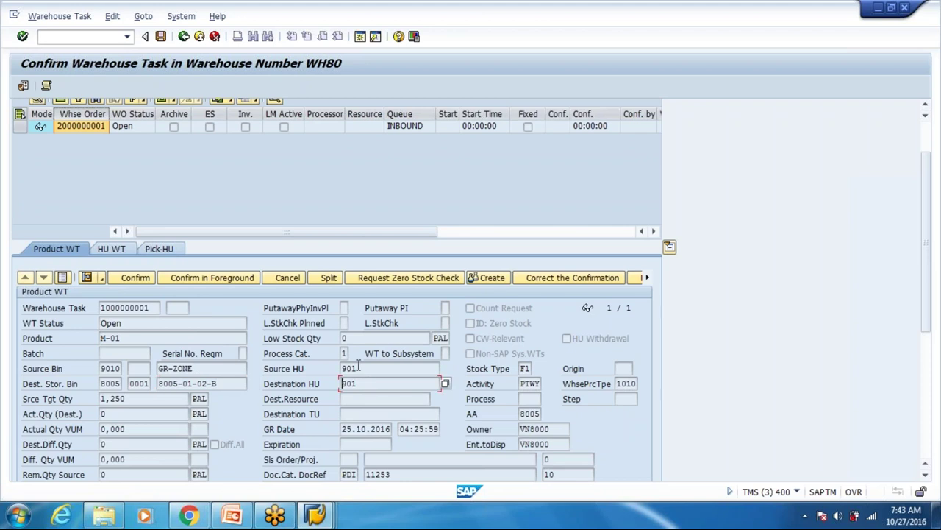
pyautogui.moveTo(359, 368); pyautogui.dragTo(336, 367)
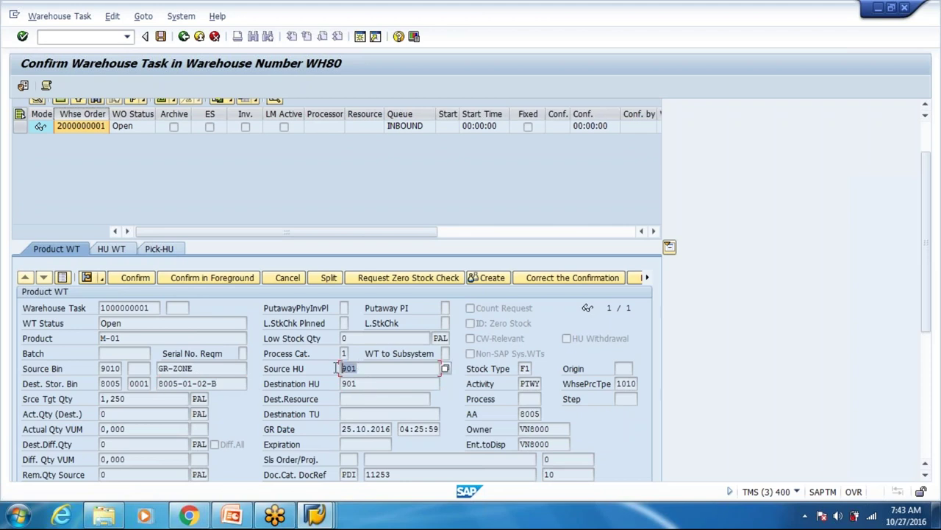
pyautogui.scroll(-1, 360, 412)
pyautogui.click(386, 463)
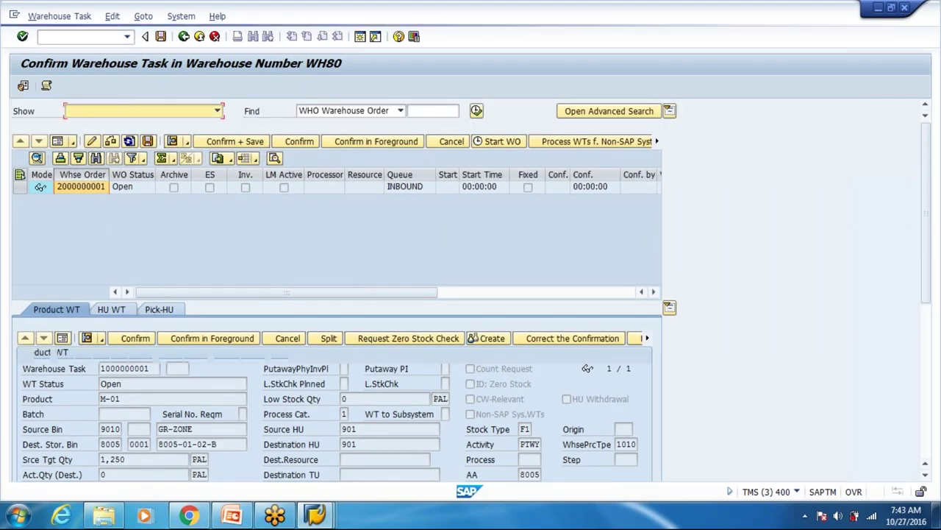
# Show the details of the warehouse order and check its resource assignment.
pyautogui.click(98, 188)
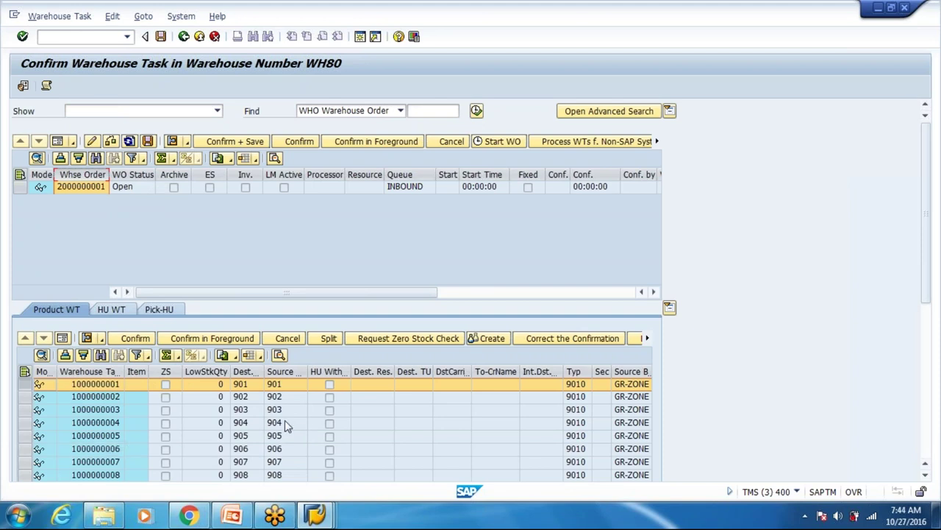
pyautogui.click(20, 189)
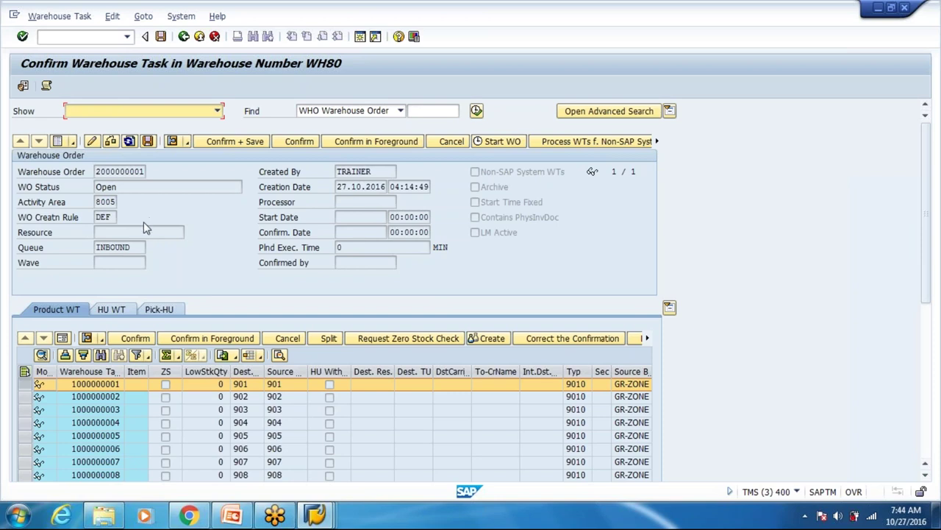
pyautogui.click(145, 230)
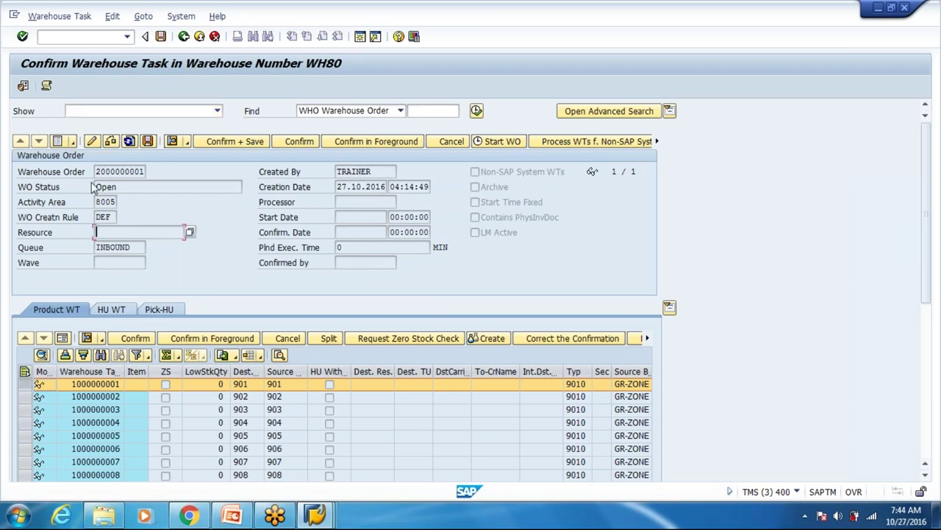
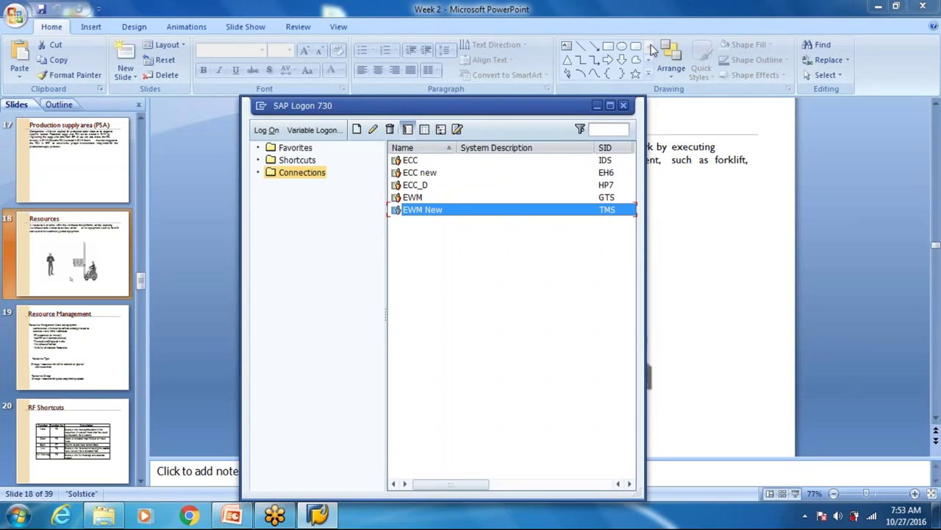
# Close the SAP Logon window, relaunch SAP Logon from the desktop and open the EWM New connection.
pyautogui.click(623, 105)
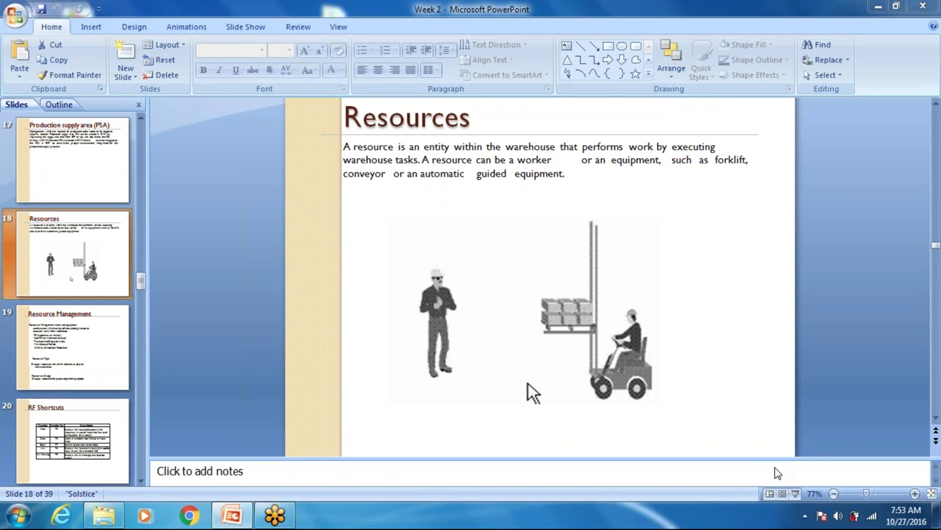
pyautogui.moveTo(873, 518)
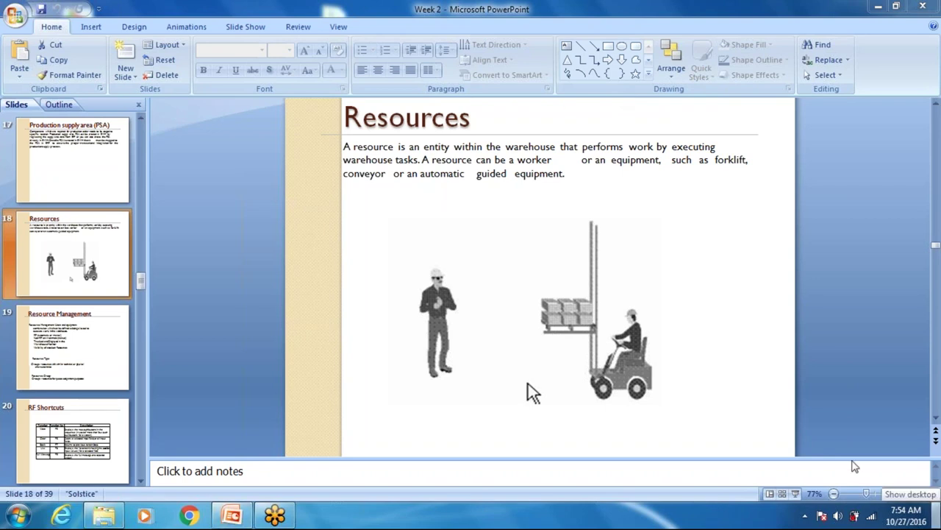
pyautogui.click(937, 515)
pyautogui.doubleClick(77, 383)
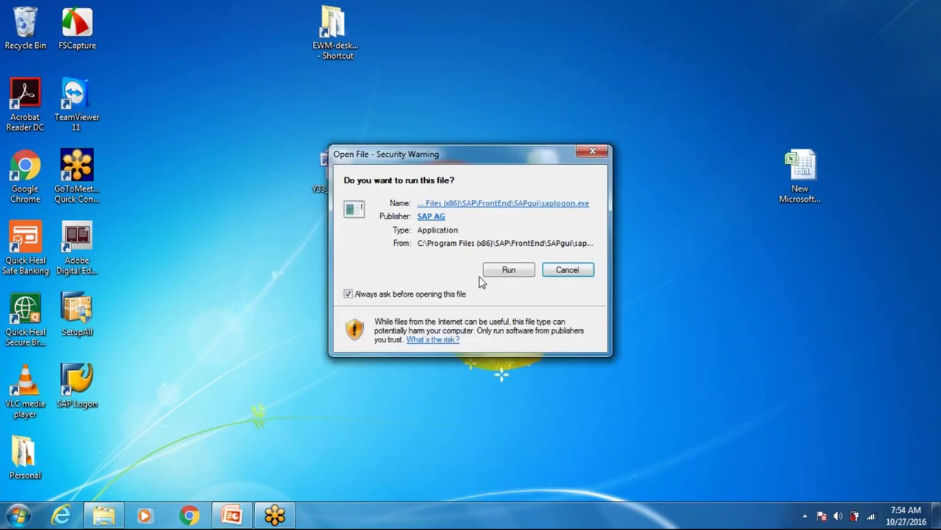
pyautogui.click(489, 270)
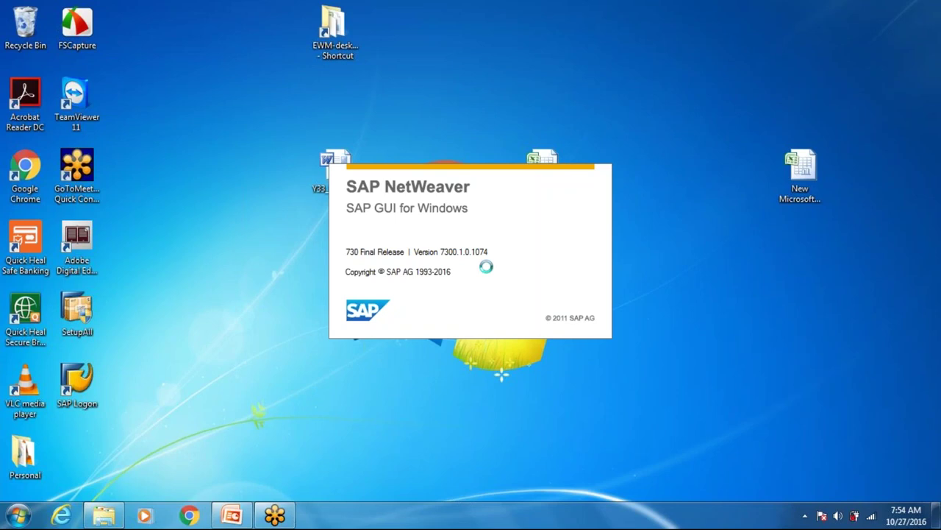
pyautogui.click(427, 213)
pyautogui.click(427, 213)
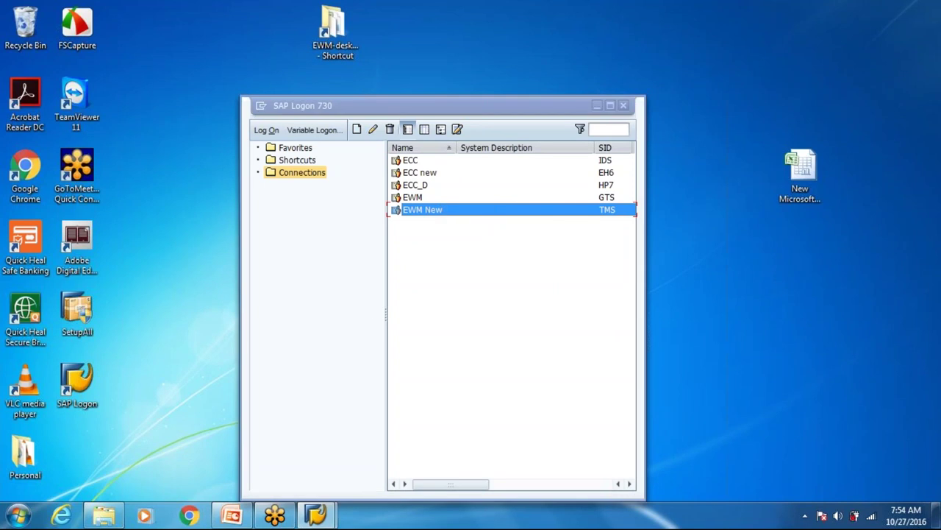
# Log on to client 400 as the trainer user with the account password, ending any other logons in the system.
pyautogui.write('400')
pyautogui.press('Tab')
pyautogui.write('trainer')
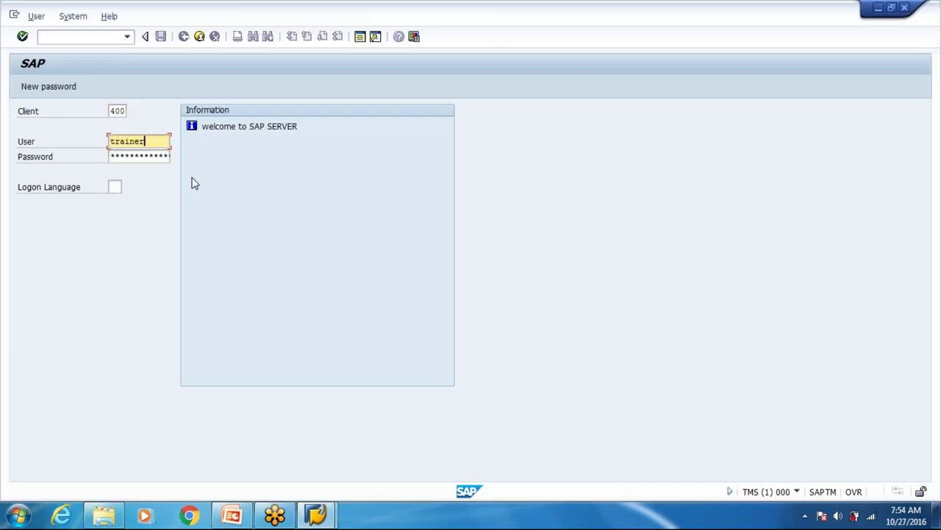
pyautogui.press('Tab')
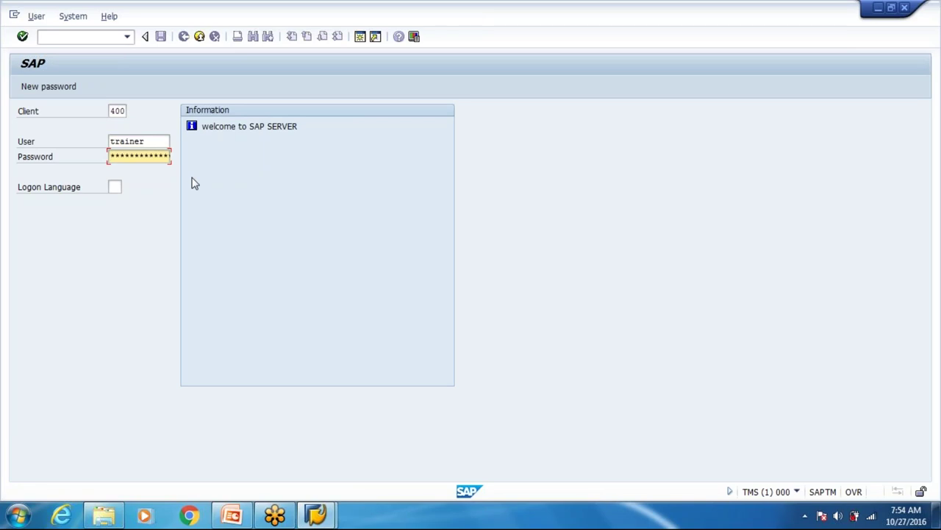
pyautogui.write('*********')
pyautogui.press('Return')
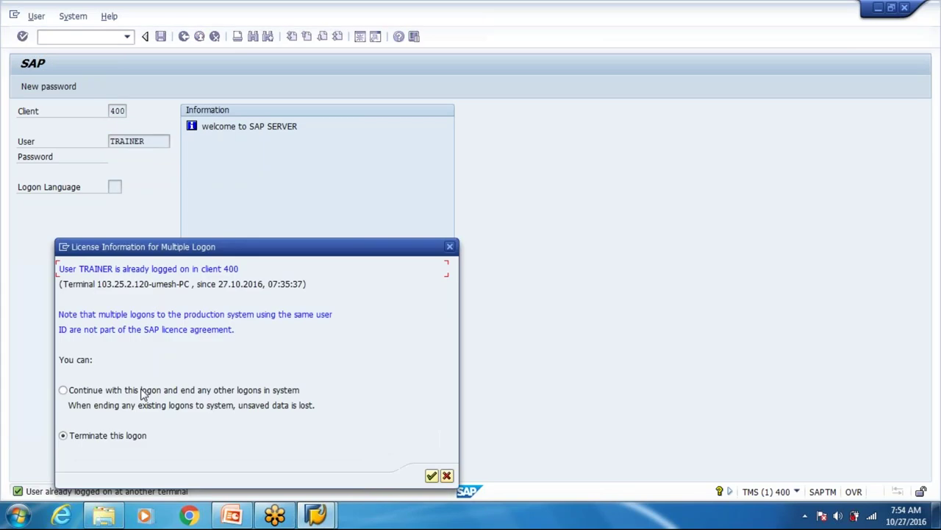
pyautogui.click(147, 393)
pyautogui.press('Return')
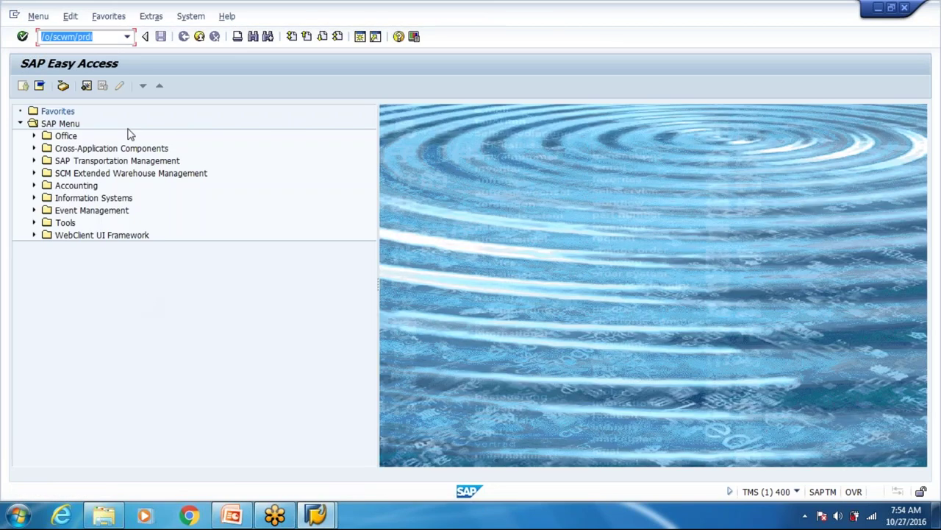
# Open inbound delivery maintenance in a new session with /o/scwm/prdi, list the WH80 inbound deliveries and select the second one.
pyautogui.press('Delete')
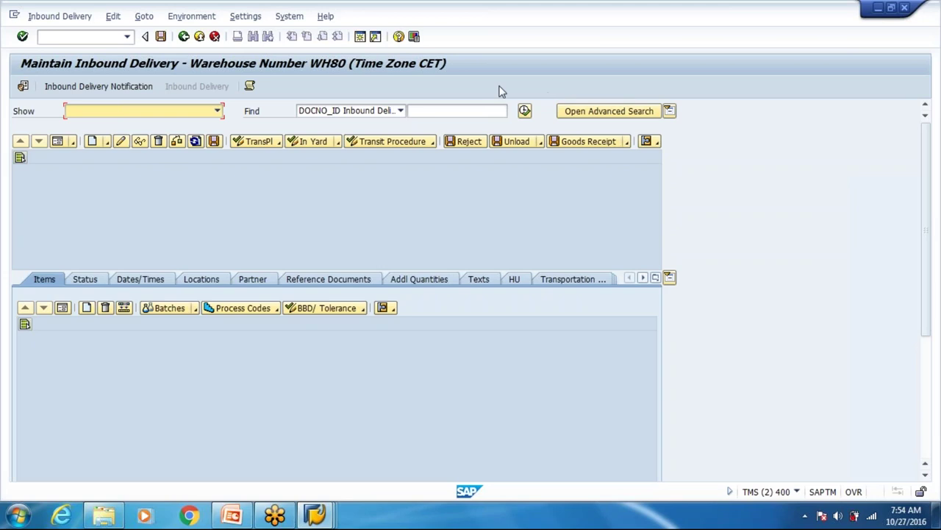
pyautogui.click(525, 111)
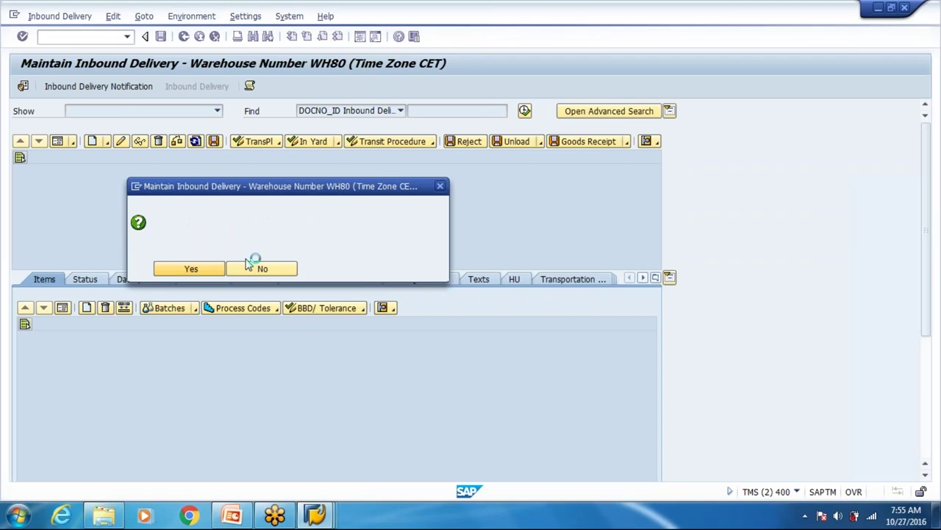
pyautogui.click(337, 201)
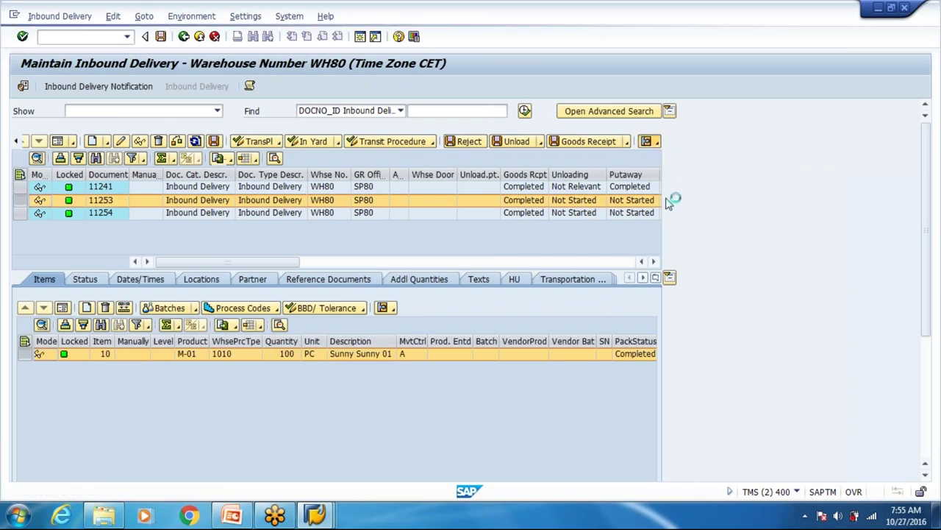
# Open warehouse task confirmation for all the delivery's warehouse tasks and show the details of their warehouse order.
pyautogui.click(706, 172)
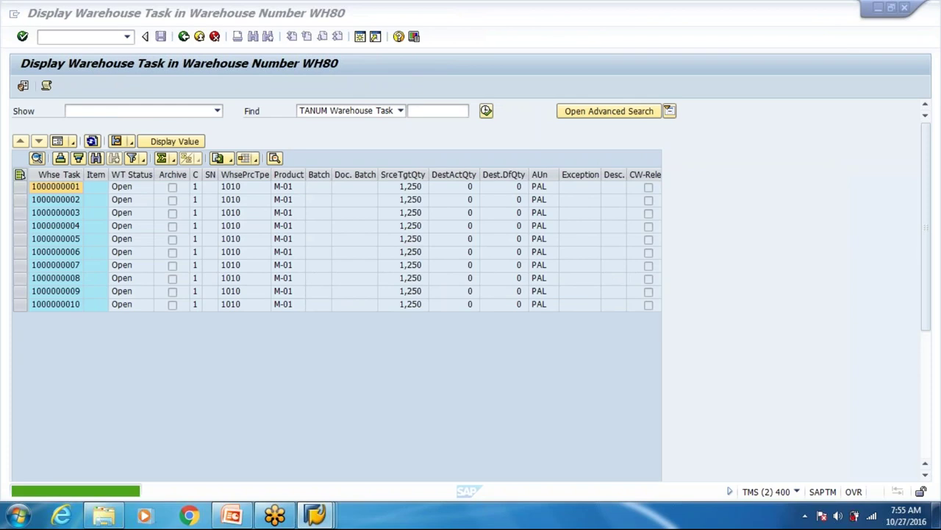
pyautogui.click(20, 174)
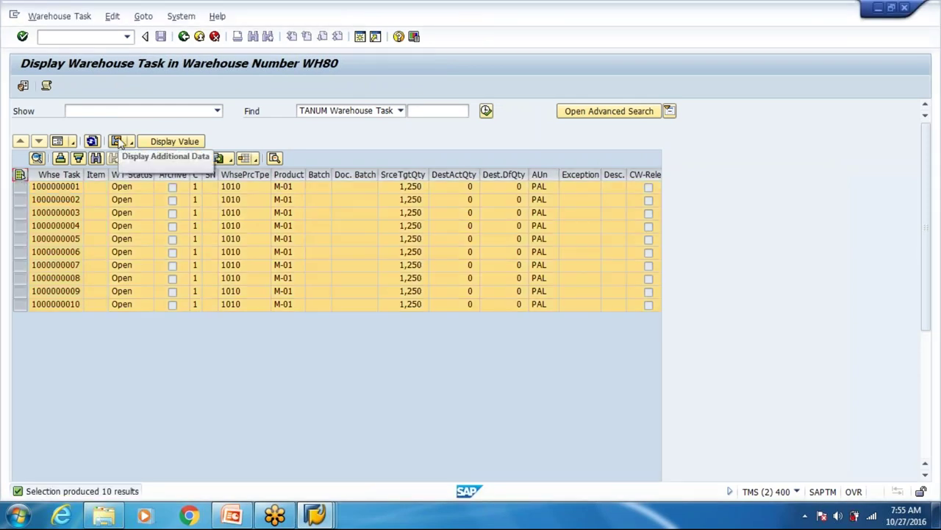
pyautogui.click(118, 141)
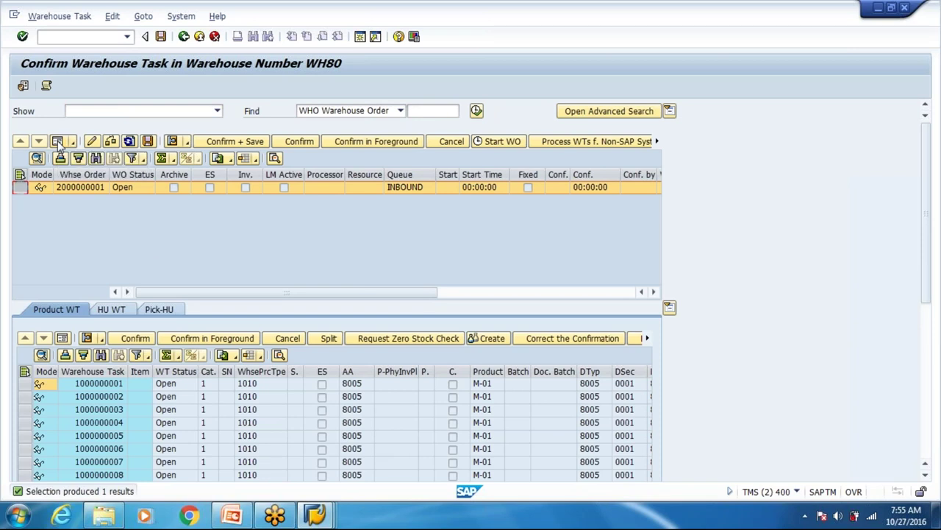
pyautogui.doubleClick(138, 187)
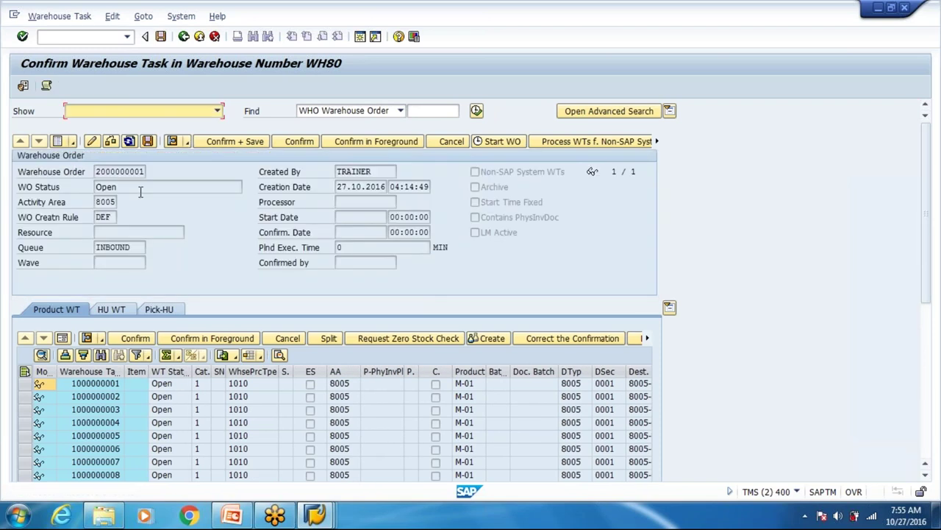
pyautogui.click(98, 171)
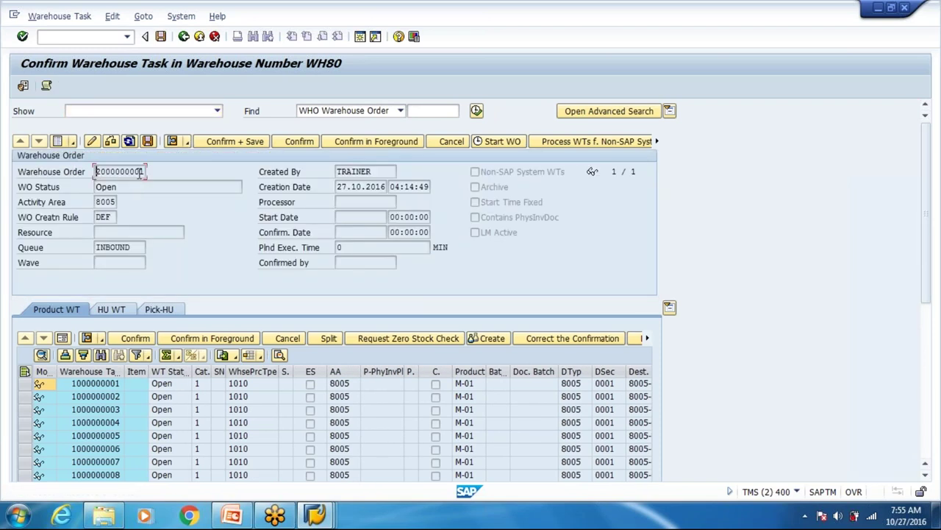
# Start the RF environment with /o/scwm/rfui and log on to warehouse wh01 with resource FLt1 and presentation device 0001.
pyautogui.click(57, 37)
pyautogui.write('/o/scwm/rfui')
pyautogui.press('Return')
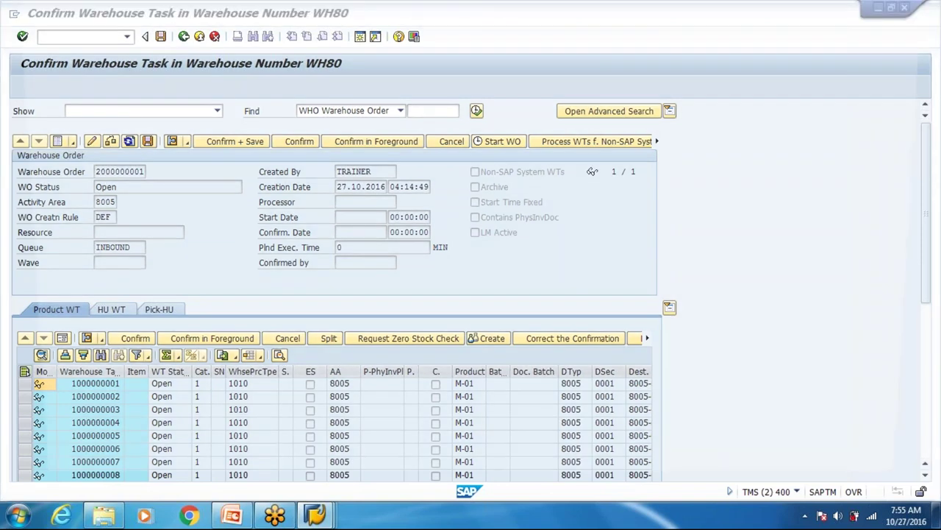
pyautogui.write('wh01')
pyautogui.click(111, 125)
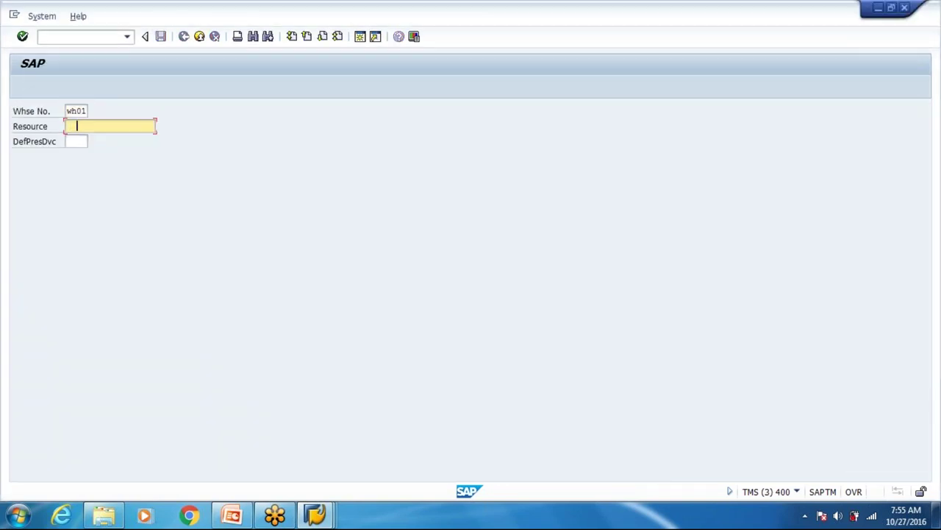
pyautogui.write('FLt1')
pyautogui.press('Tab')
pyautogui.write('P')
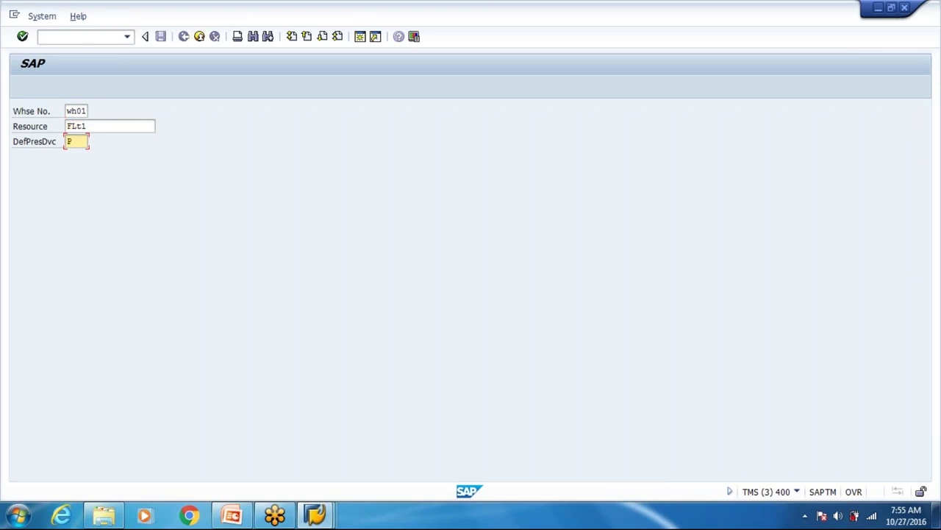
pyautogui.press('BackSpace')
pyautogui.write('0001')
pyautogui.press('Return')
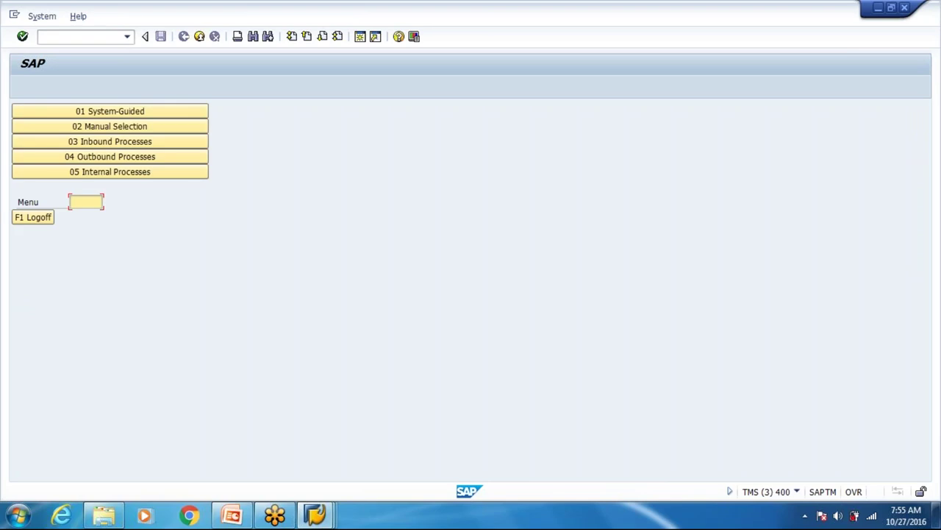
# Open manual selection by warehouse order in the RF environment.
pyautogui.click(64, 122)
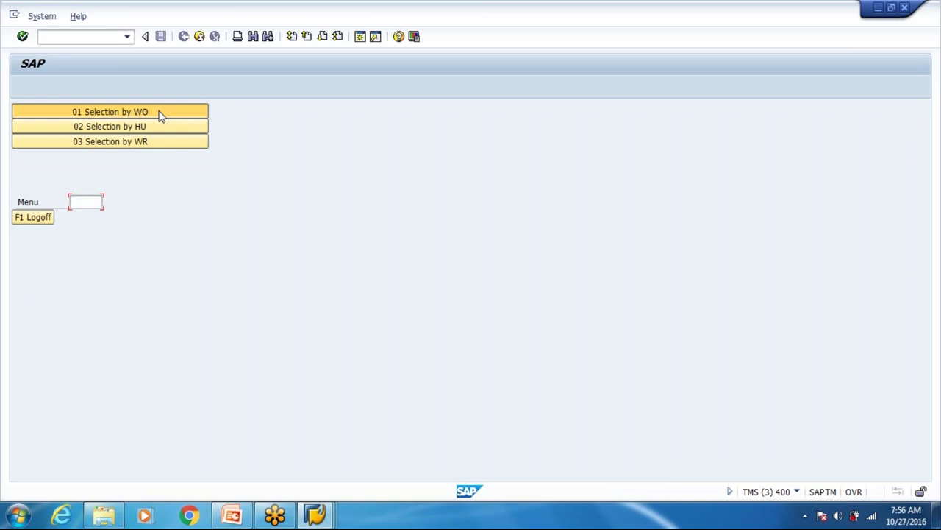
pyautogui.click(161, 116)
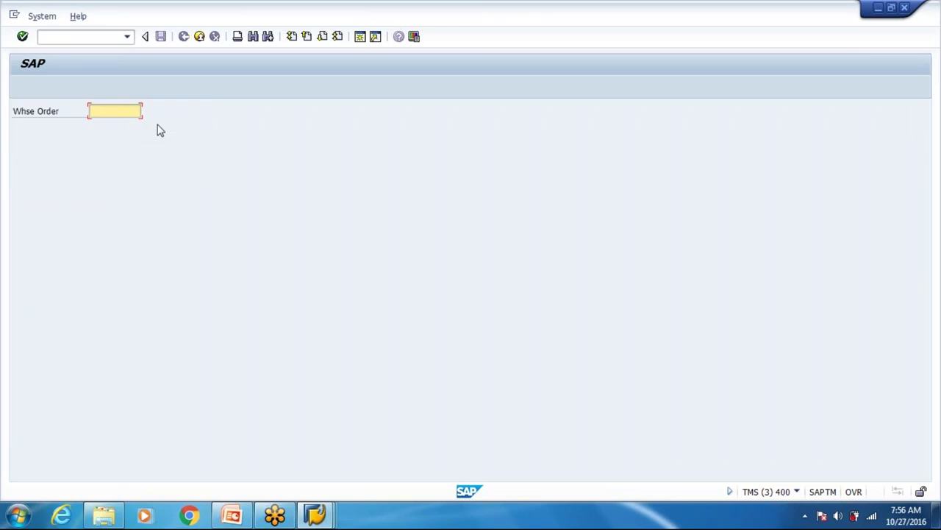
# Switch back to the warehouse task confirmation session and examine the warehouse order's resource and queue fields.
pyautogui.hotkey('alt', 'Tab')
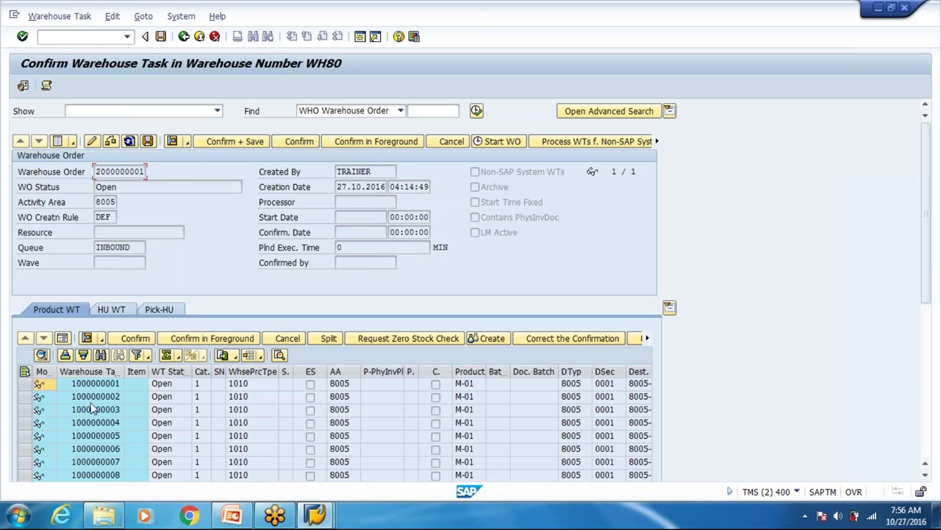
pyautogui.click(55, 233)
pyautogui.click(17, 250)
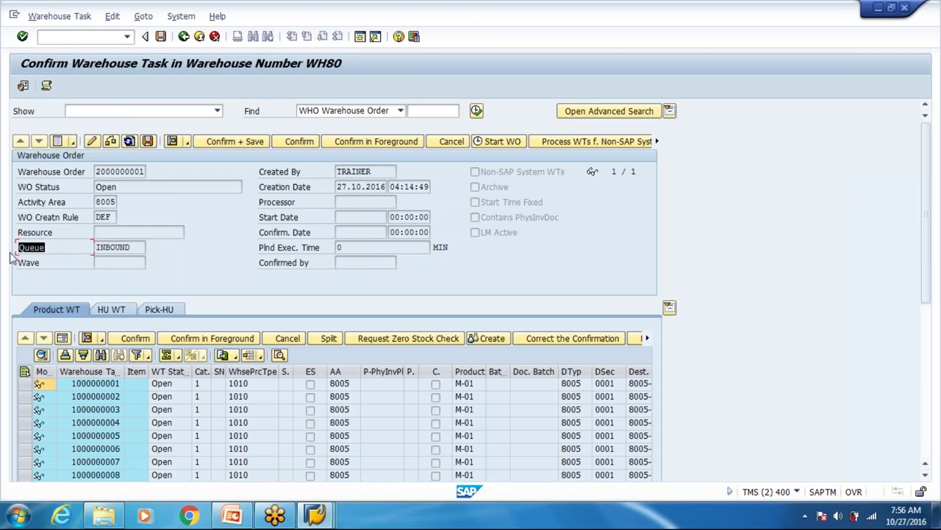
pyautogui.click(134, 247)
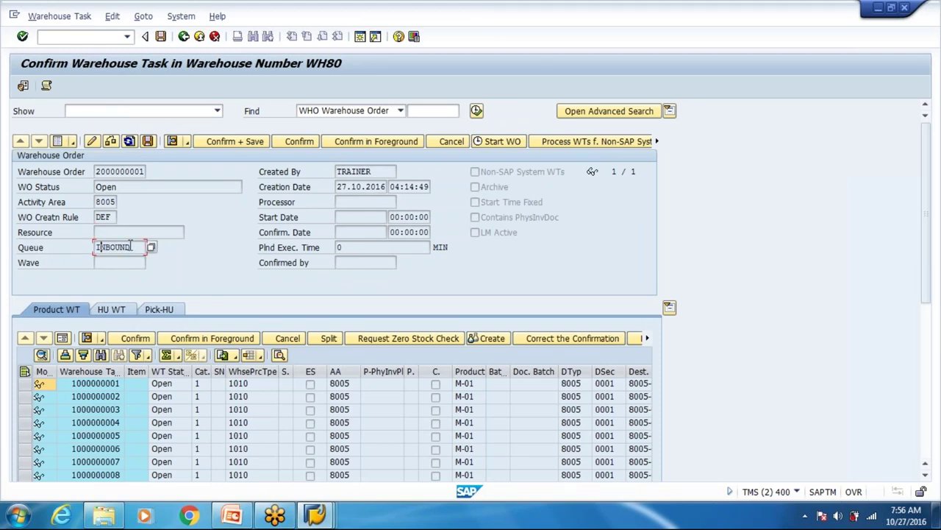
pyautogui.moveTo(131, 247); pyautogui.dragTo(92, 252)
pyautogui.click(94, 248)
pyautogui.click(605, 437)
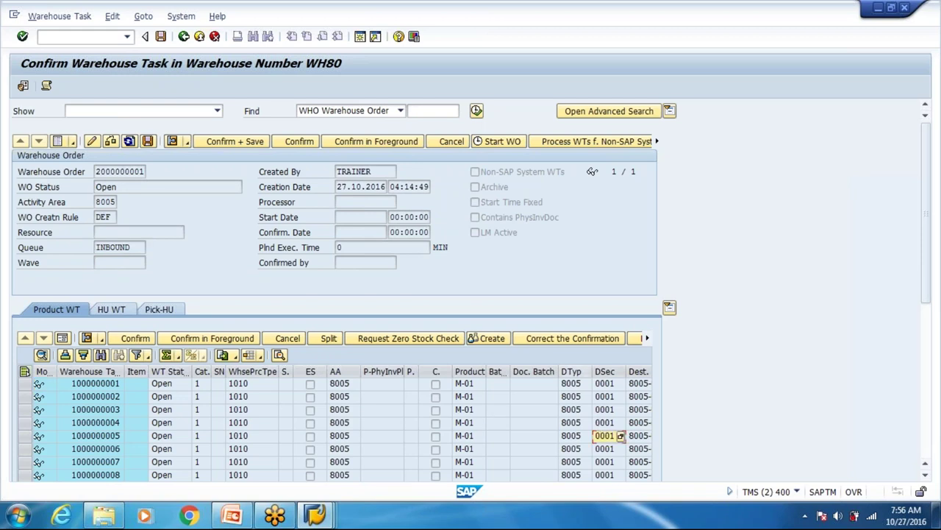
pyautogui.click(129, 248)
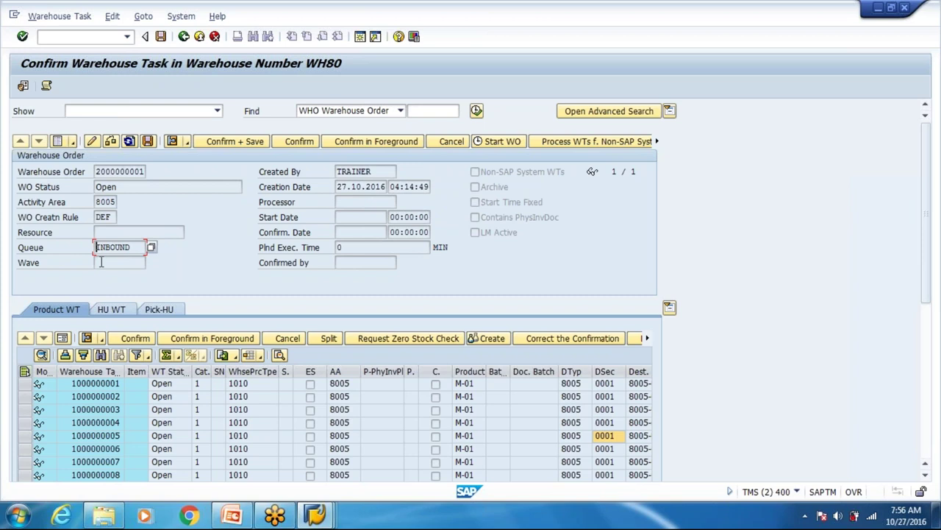
# Display the list of queues available in warehouse WH80 from the warehouse order's queue field and close it again.
pyautogui.press('Home')
pyautogui.click(151, 247)
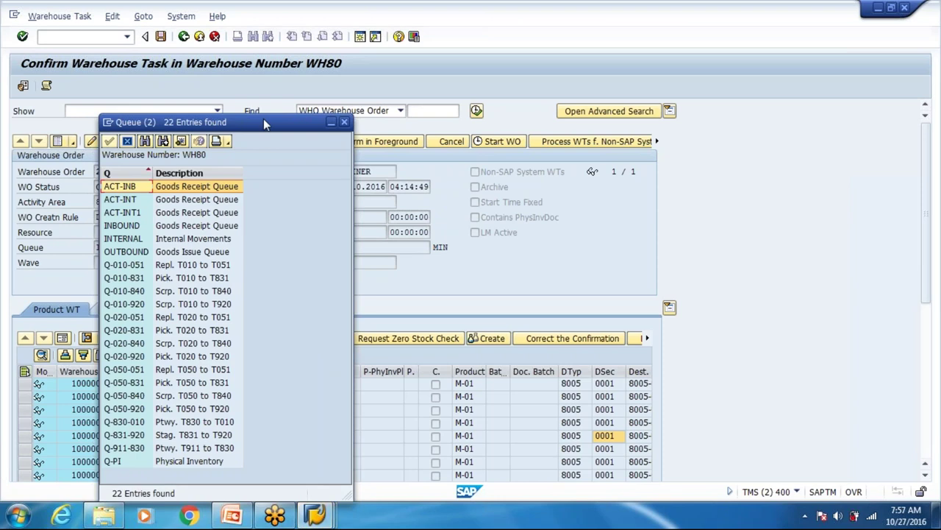
pyautogui.moveTo(265, 122); pyautogui.dragTo(465, 73)
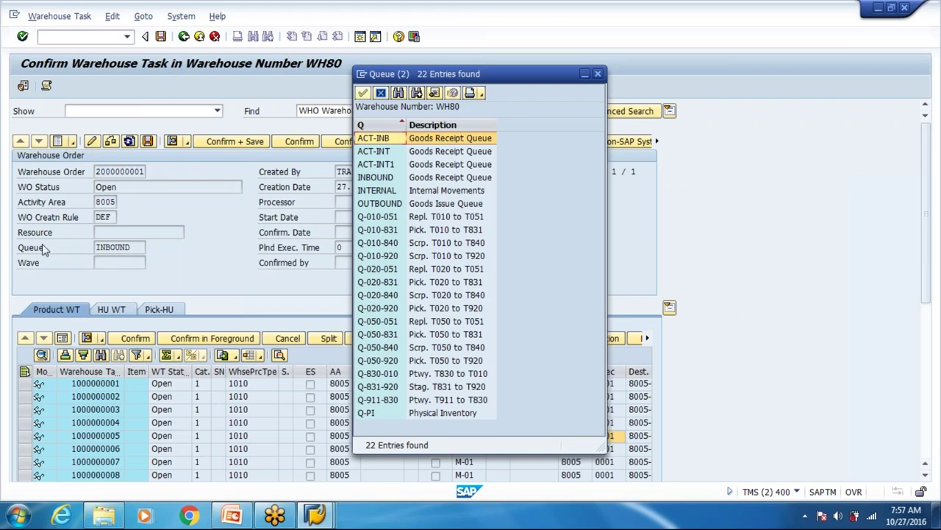
pyautogui.click(598, 74)
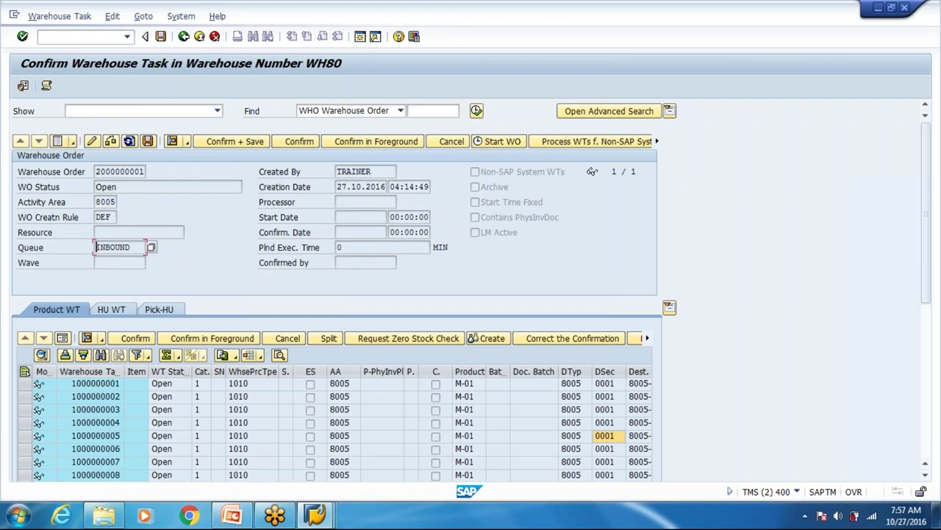
# Switch to the RF session, return to its main menu and open system-guided selection by queue.
pyautogui.press('F3')
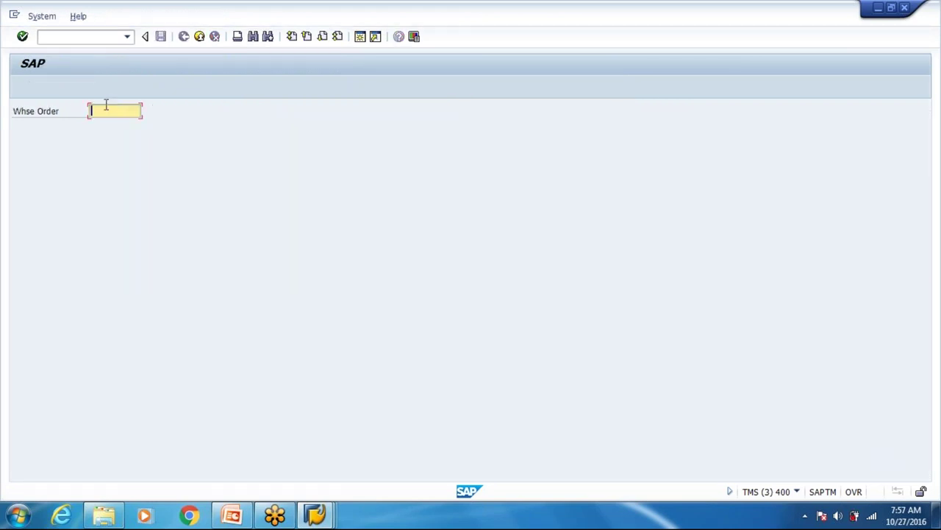
pyautogui.press('F3')
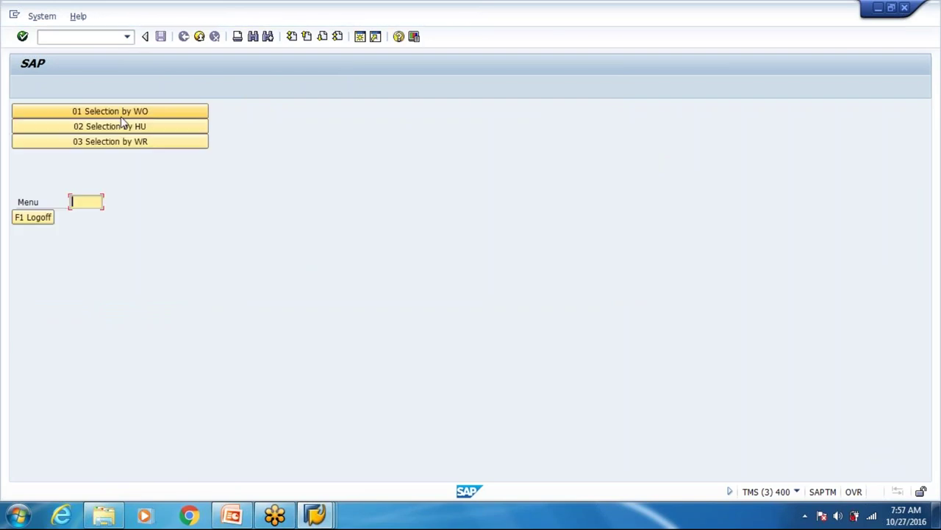
pyautogui.press('F3')
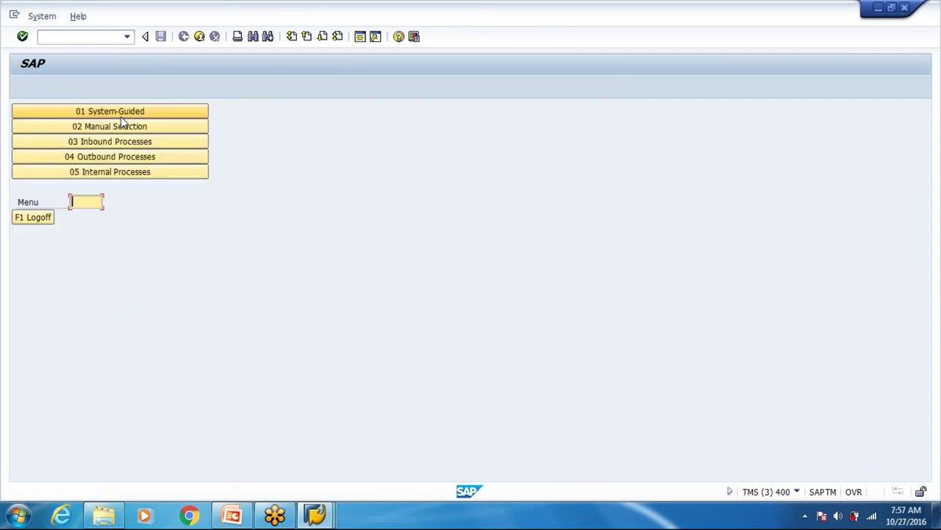
pyautogui.click(122, 115)
pyautogui.click(125, 126)
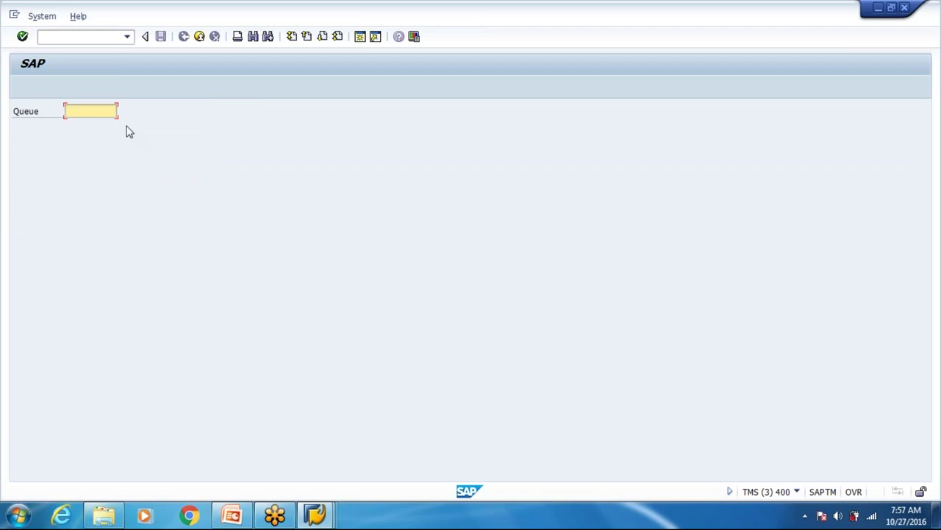
# Try to get a warehouse order from the INBOUND queue.
pyautogui.write('INBO')
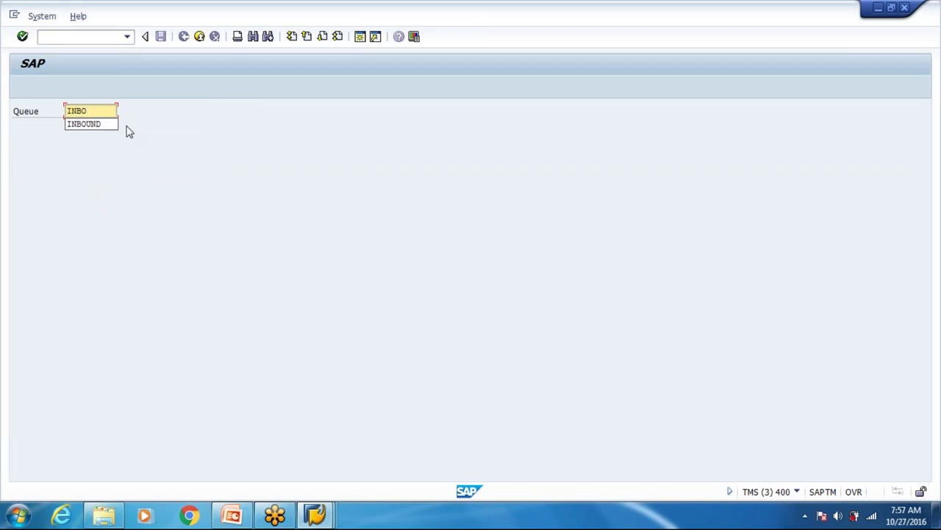
pyautogui.press('Down')
pyautogui.press('Return')
pyautogui.press('Return')
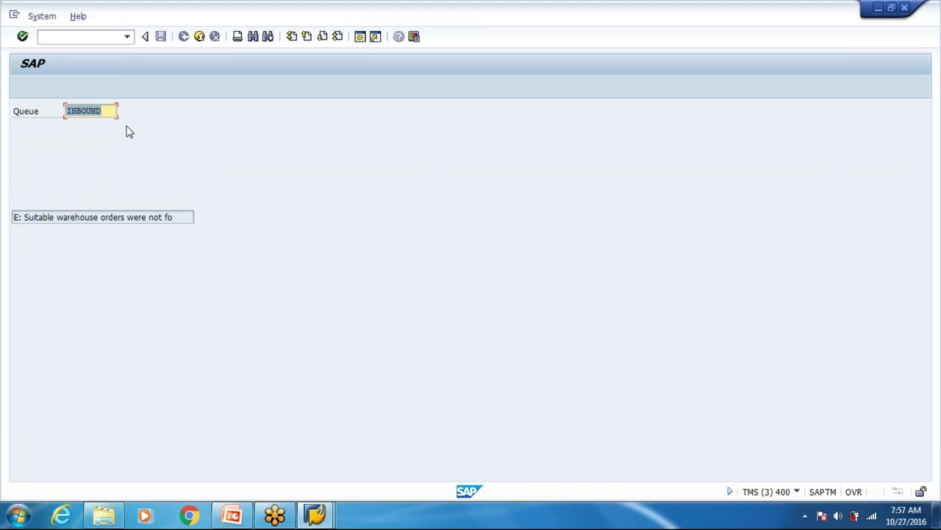
# From the warehouse task confirmation session, open the SAP Reference IMG with /ospro and expand SCM Extended Warehouse Management.
pyautogui.hotkey('alt', 'Tab')
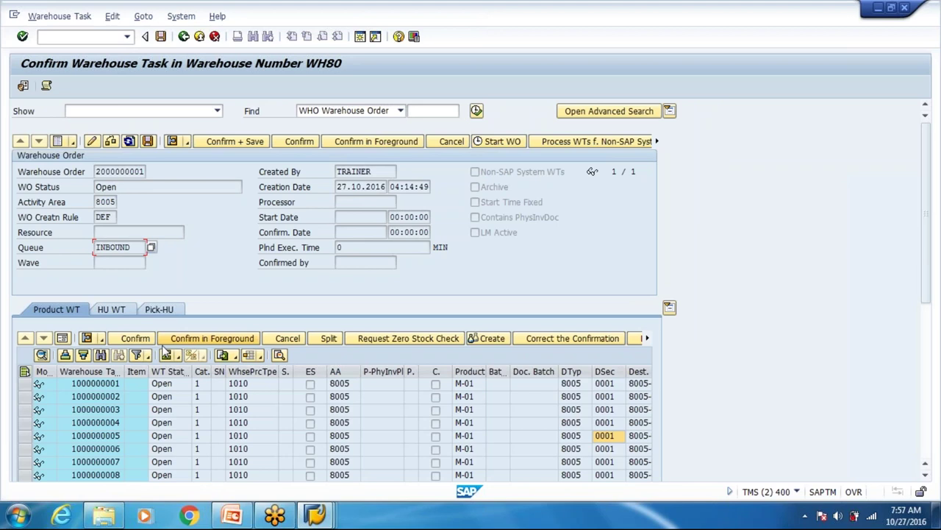
pyautogui.click(103, 41)
pyautogui.write('/ospro')
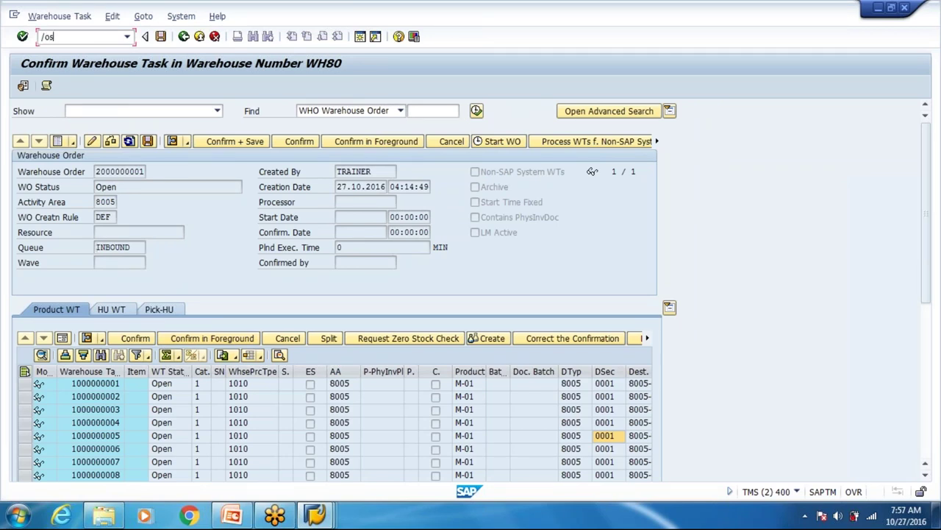
pyautogui.press('Return')
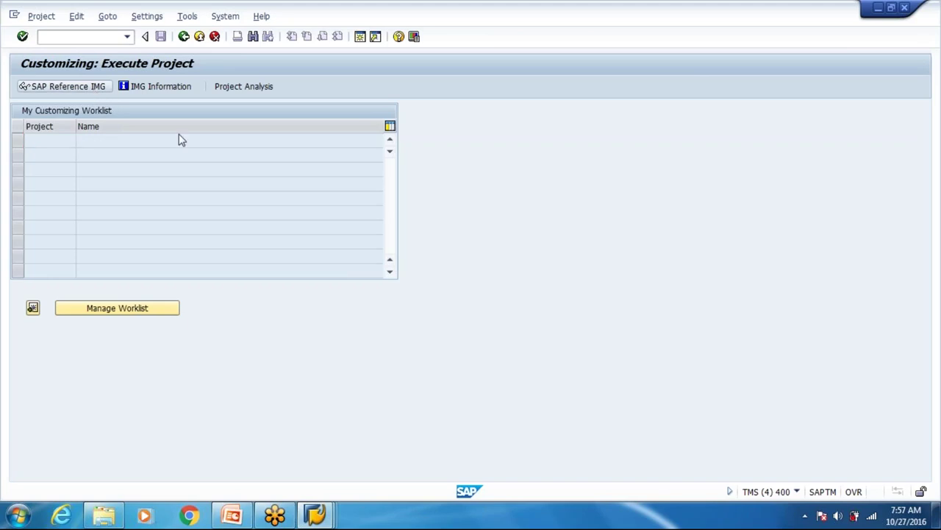
pyautogui.click(150, 312)
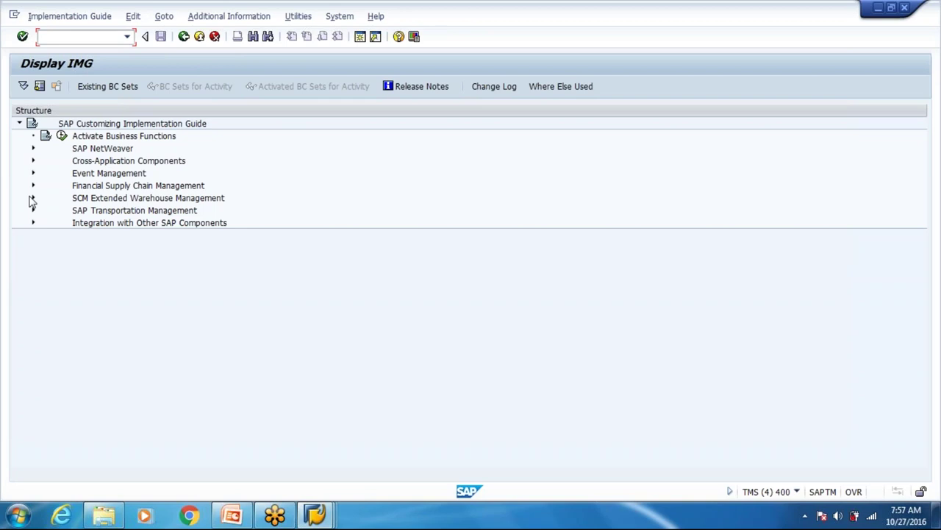
pyautogui.click(32, 199)
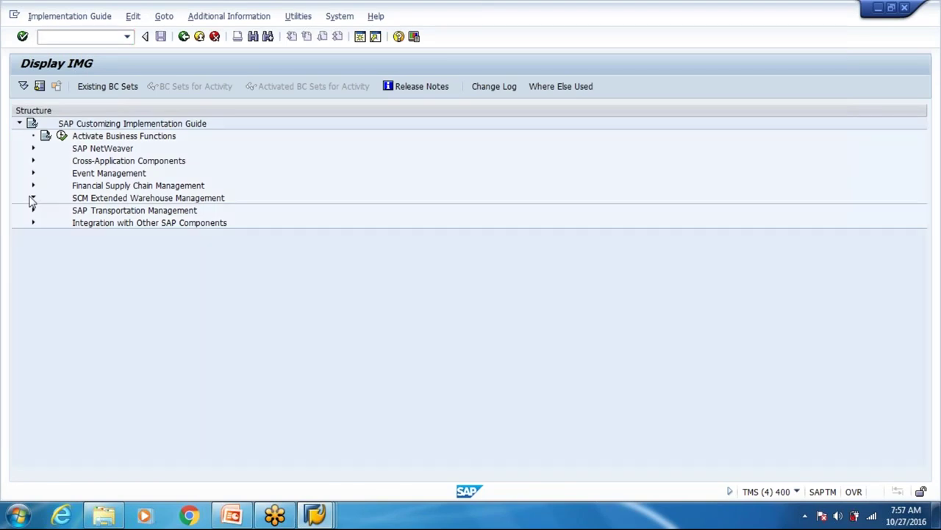
pyautogui.click(60, 347)
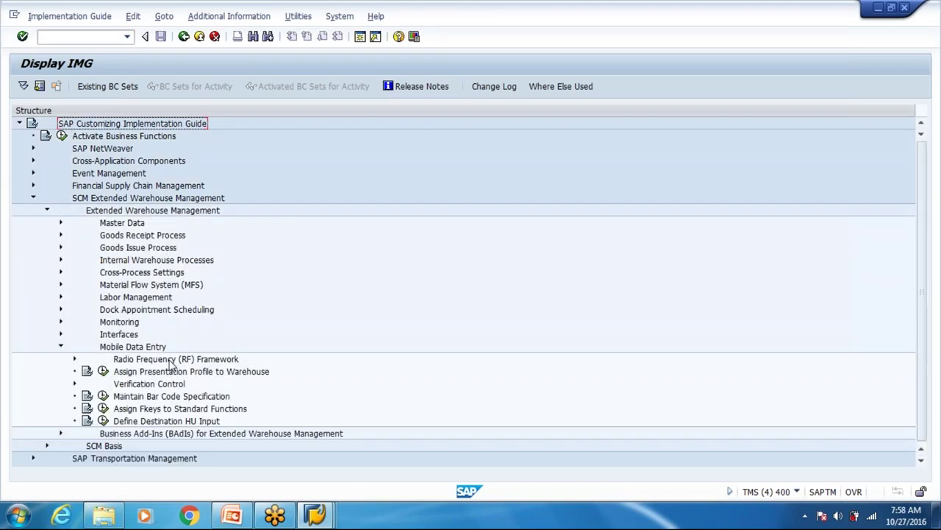
pyautogui.click(75, 347)
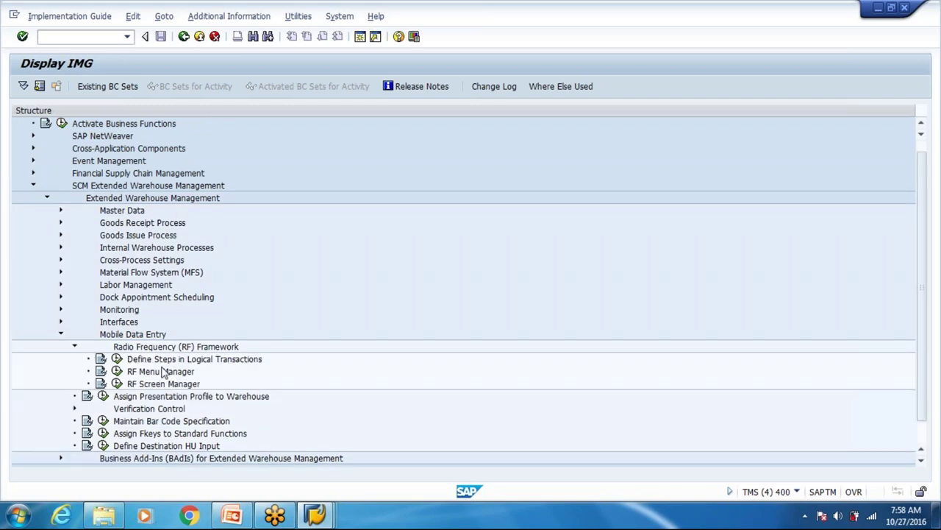
pyautogui.click(59, 335)
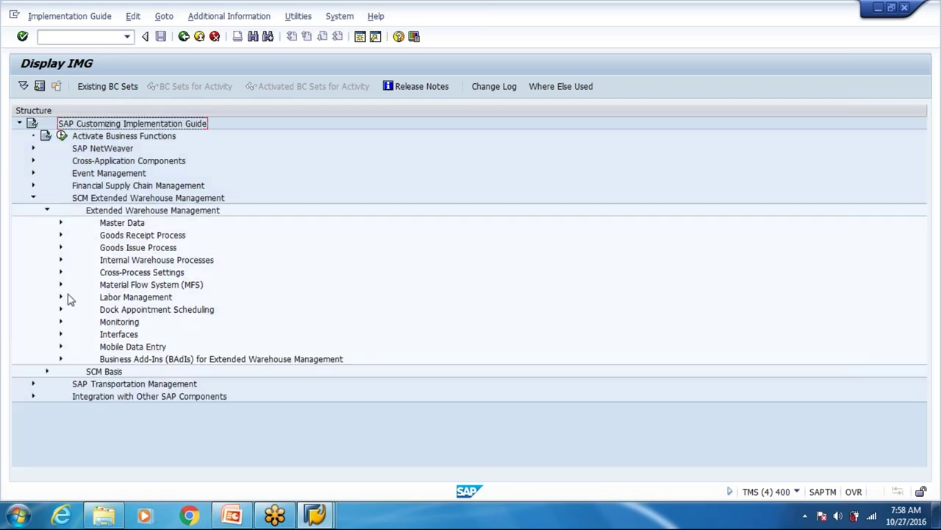
# Open the Define Queue Determination Criteria activity for resource management within the Cross-Process Settings.
pyautogui.click(61, 273)
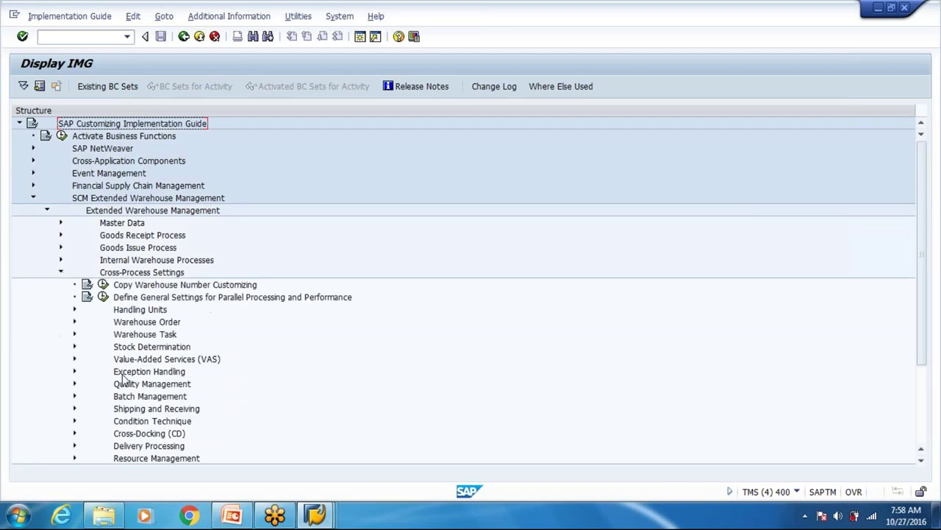
pyautogui.scroll(-3, 120, 383)
pyautogui.click(75, 383)
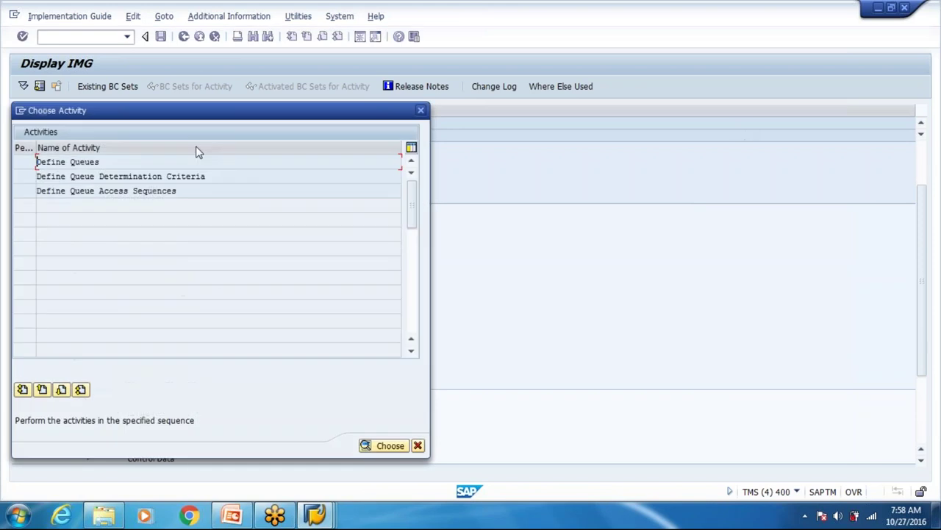
pyautogui.doubleClick(94, 176)
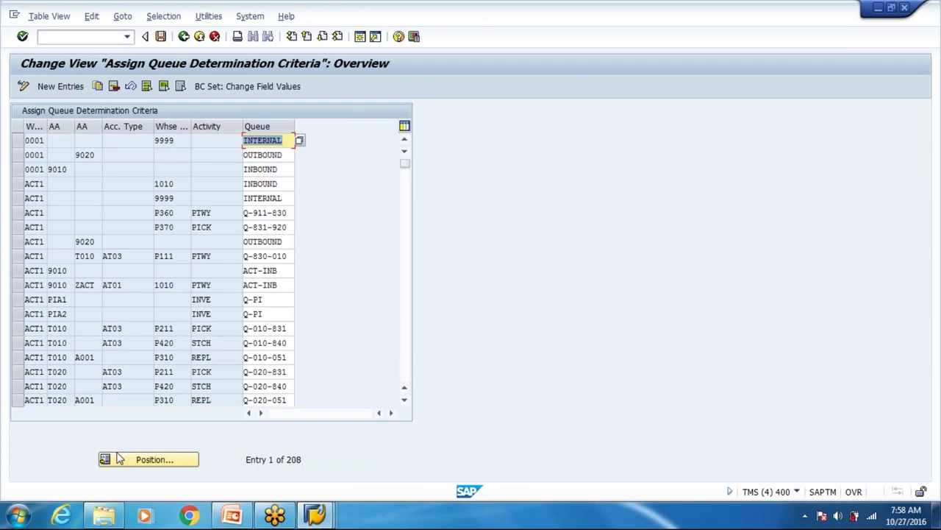
# Delete the WH80 queue determination entries whose source activity areas are PIA1, PIA2, T010, T020 and T050.
pyautogui.click(122, 458)
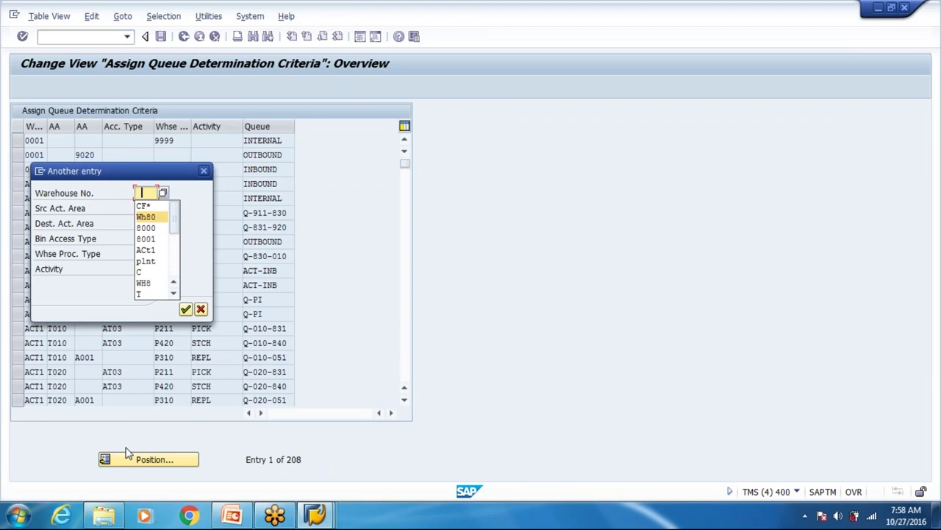
pyautogui.press('Return')
pyautogui.press('Escape')
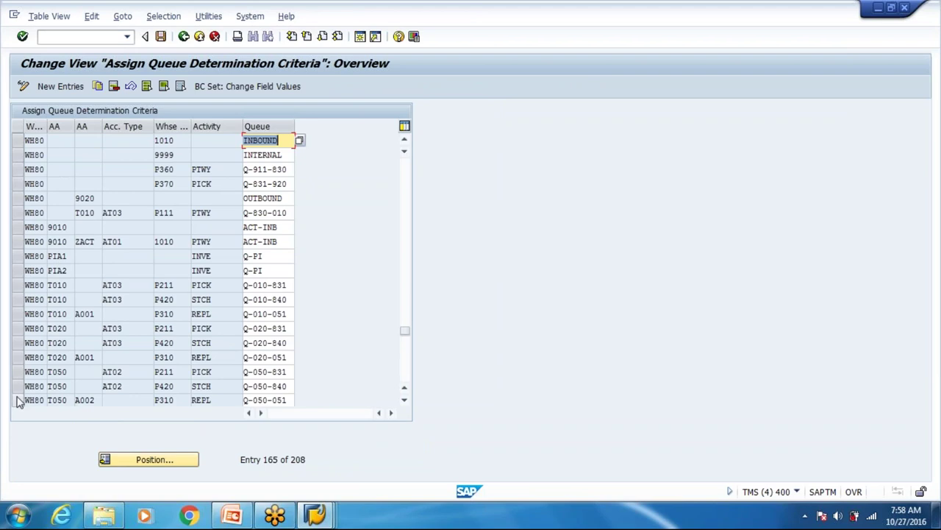
pyautogui.moveTo(16, 399); pyautogui.dragTo(16, 328)
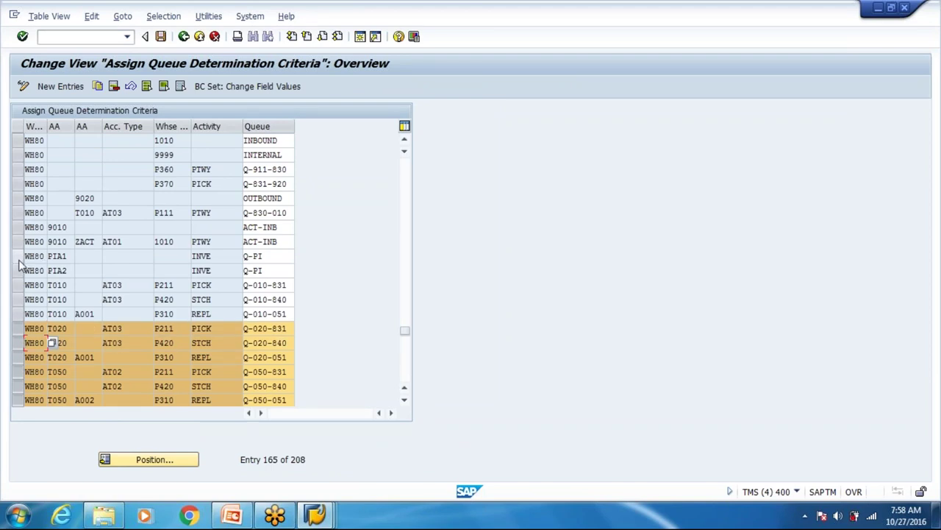
pyautogui.moveTo(20, 265); pyautogui.dragTo(21, 309)
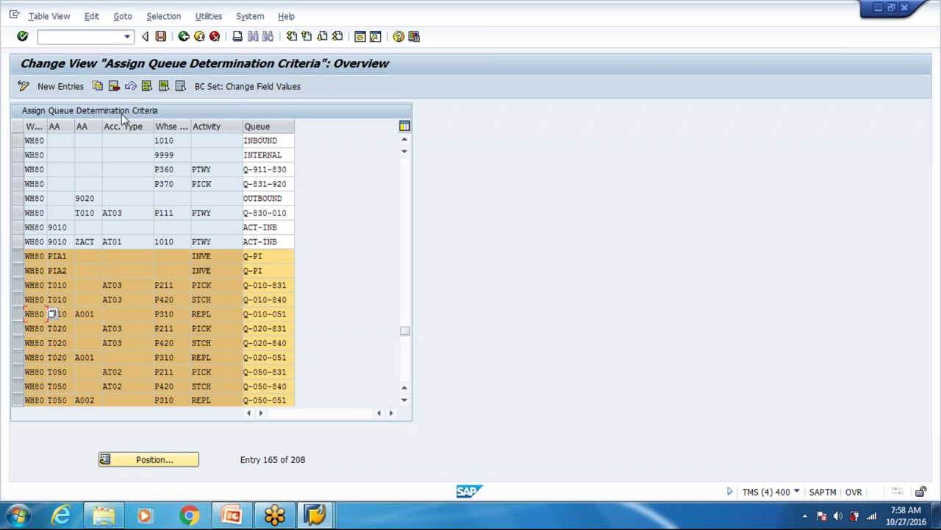
pyautogui.click(114, 87)
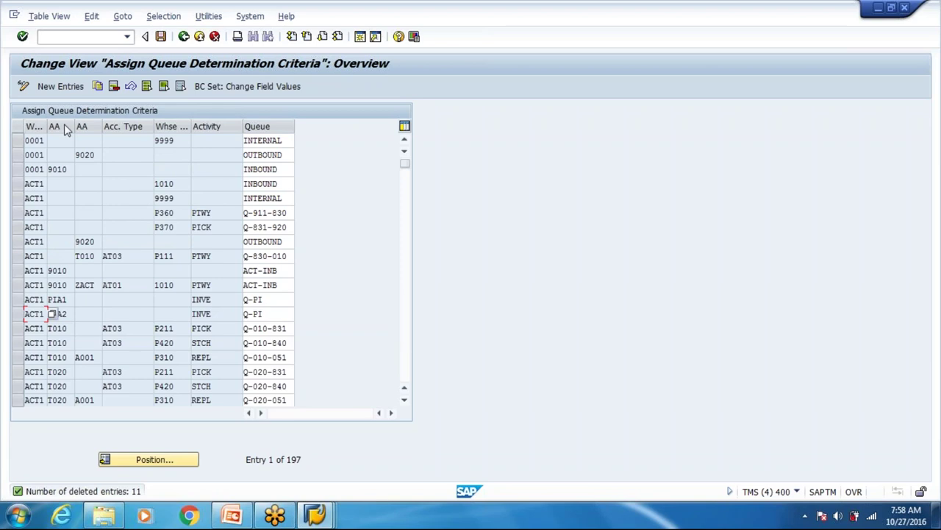
# Position the queue determination criteria at warehouse WH80 and examine the warehouse process types and activities of its entries.
pyautogui.click(59, 169)
pyautogui.click(59, 269)
pyautogui.scroll(-2, 25, 291)
pyautogui.scroll(-5, 140, 459)
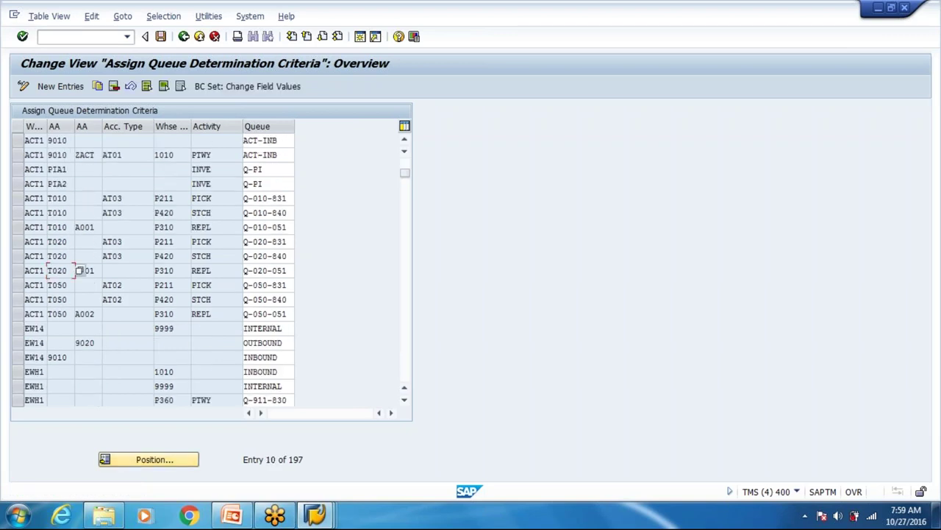
pyautogui.click(155, 460)
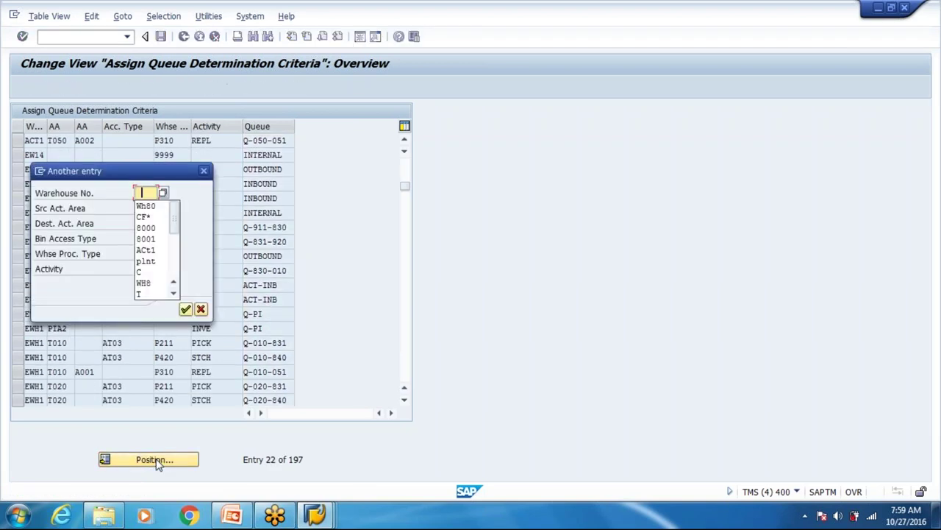
pyautogui.write('EWH1')
pyautogui.press('Return')
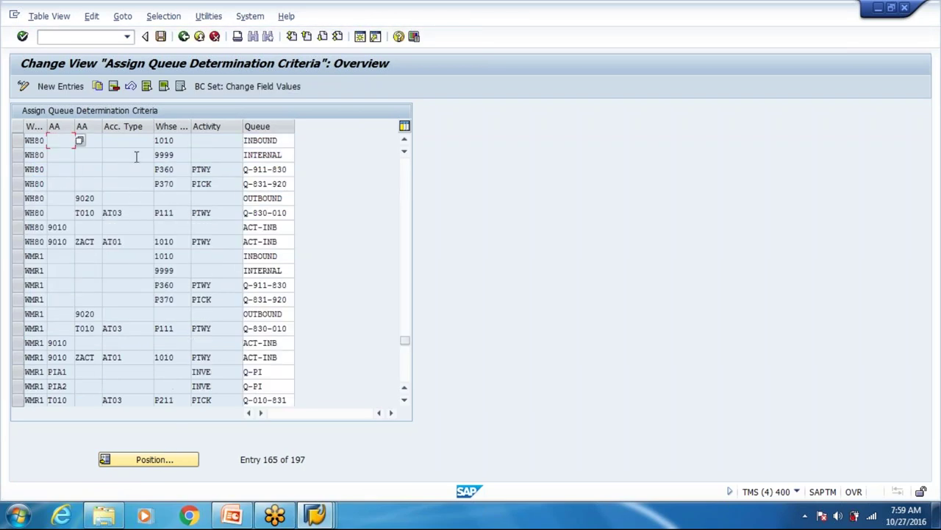
pyautogui.click(169, 155)
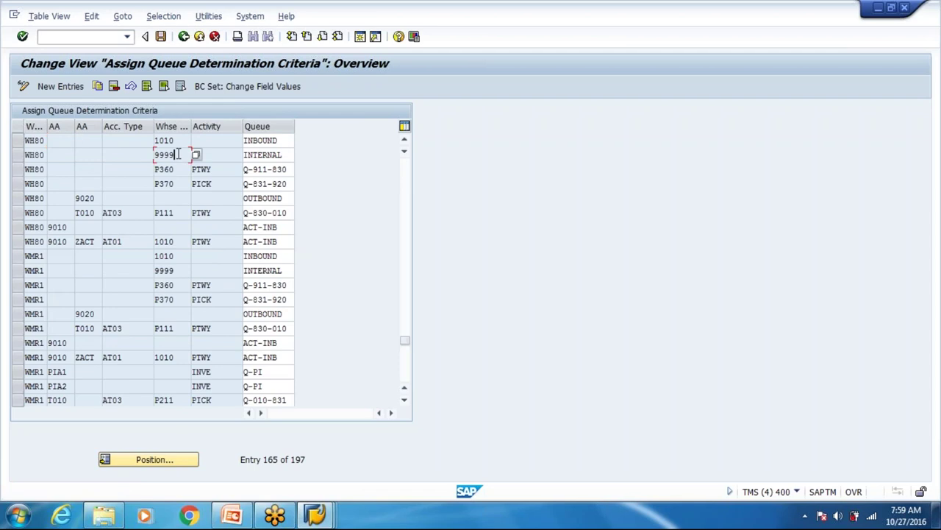
pyautogui.click(172, 169)
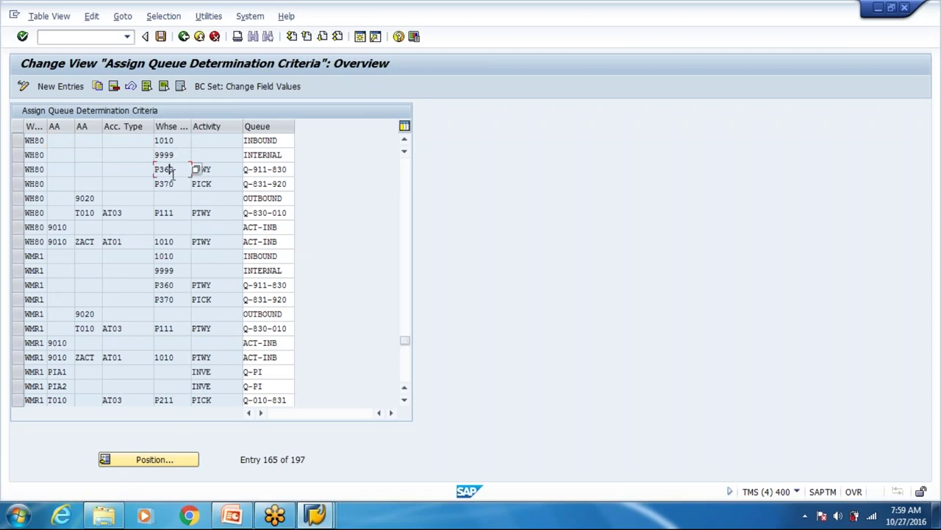
pyautogui.click(218, 170)
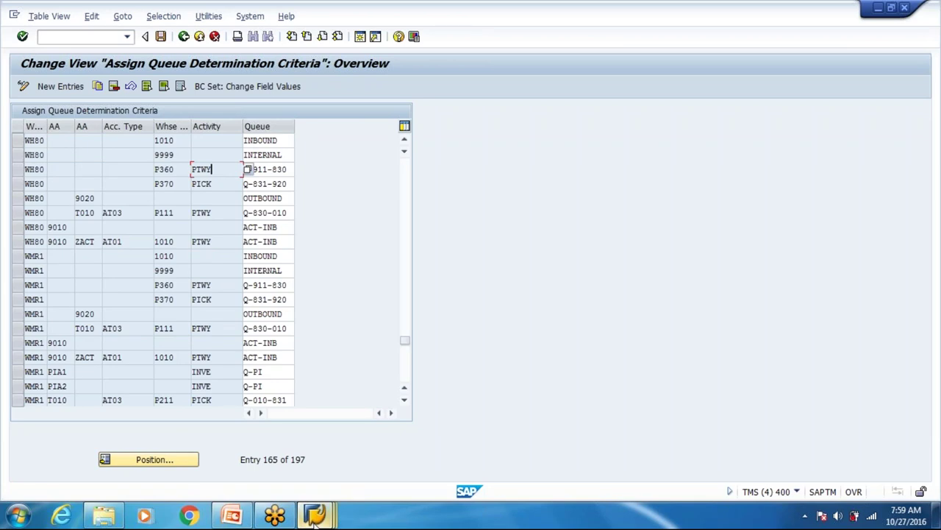
# Switch to the inbound delivery session, check the item's movement data and display one of the delivery's warehouse tasks.
pyautogui.click(314, 515)
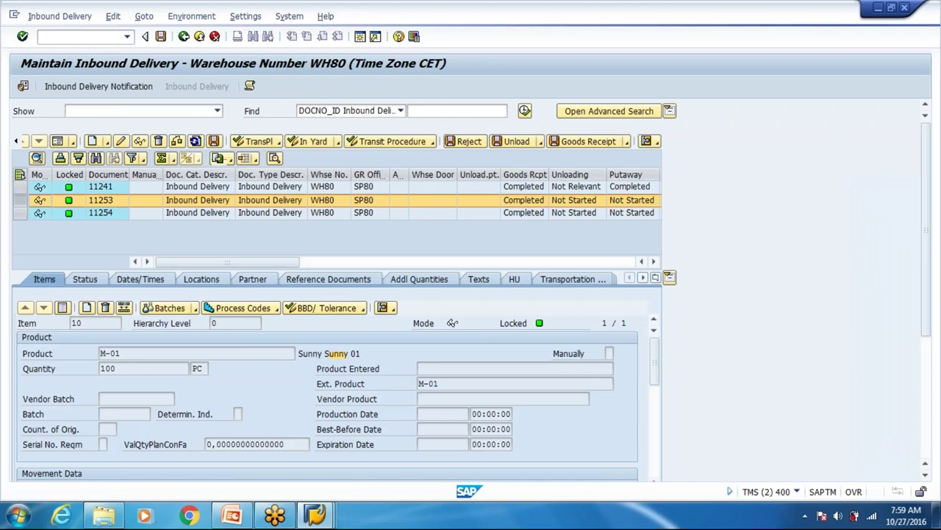
pyautogui.scroll(-2, 453, 323)
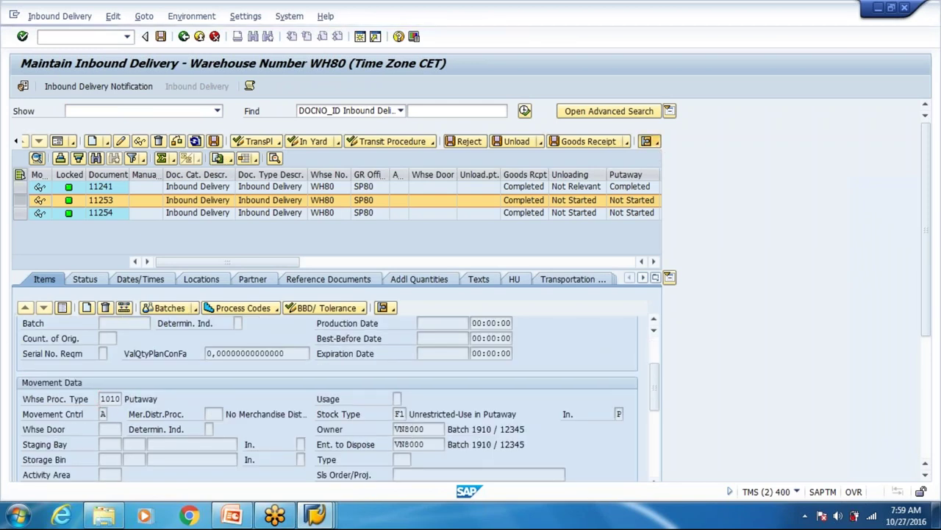
pyautogui.click(651, 141)
pyautogui.click(706, 156)
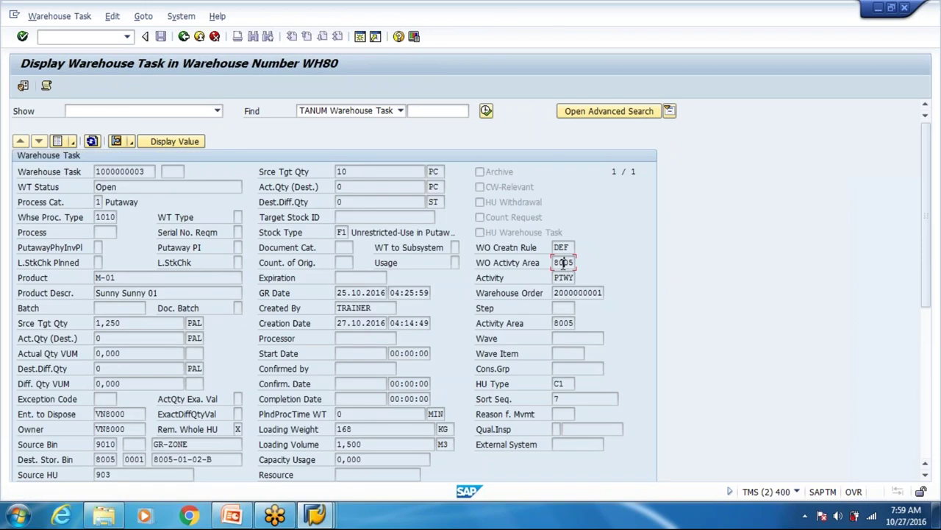
# Examine the warehouse task's process category, warehouse process type, source bin and destination storage type.
pyautogui.click(63, 221)
pyautogui.click(106, 218)
pyautogui.click(108, 443)
pyautogui.click(108, 459)
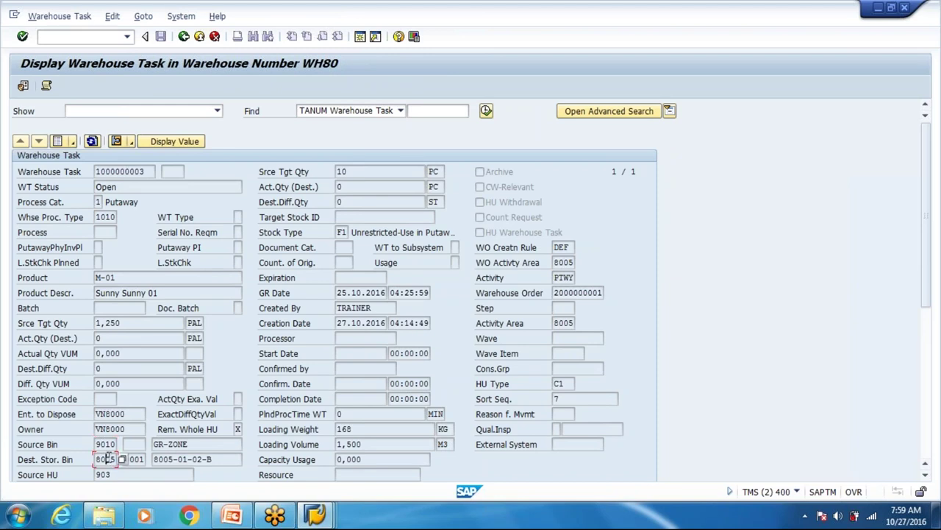
# Check the warehouse task's activity, then return to the queue determination criteria session and look through the entries following WH80.
pyautogui.click(566, 280)
pyautogui.hotkey('alt', 'Tab')
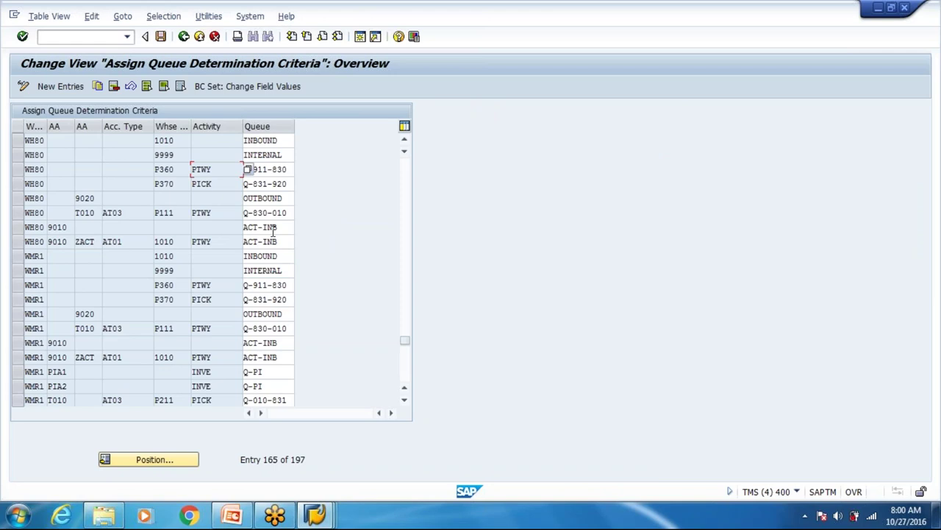
pyautogui.scroll(-1, 184, 258)
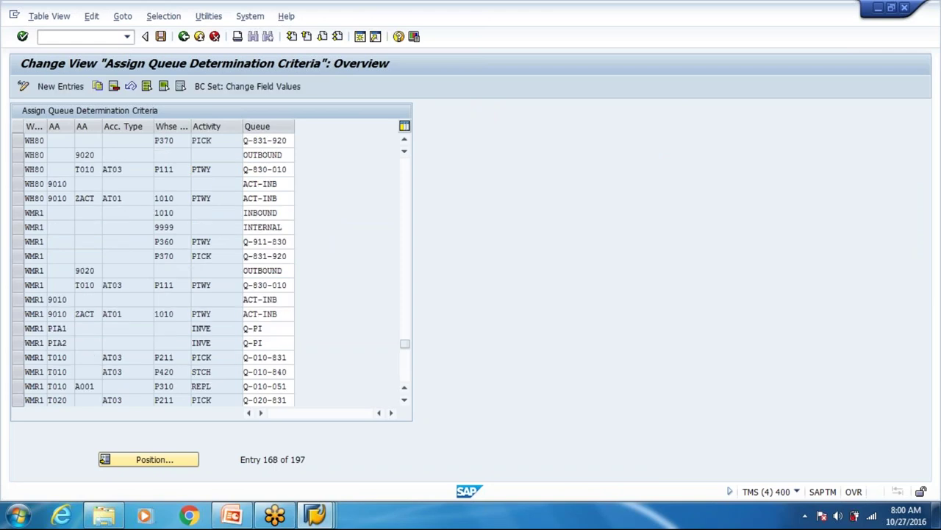
pyautogui.scroll(-3, 246, 168)
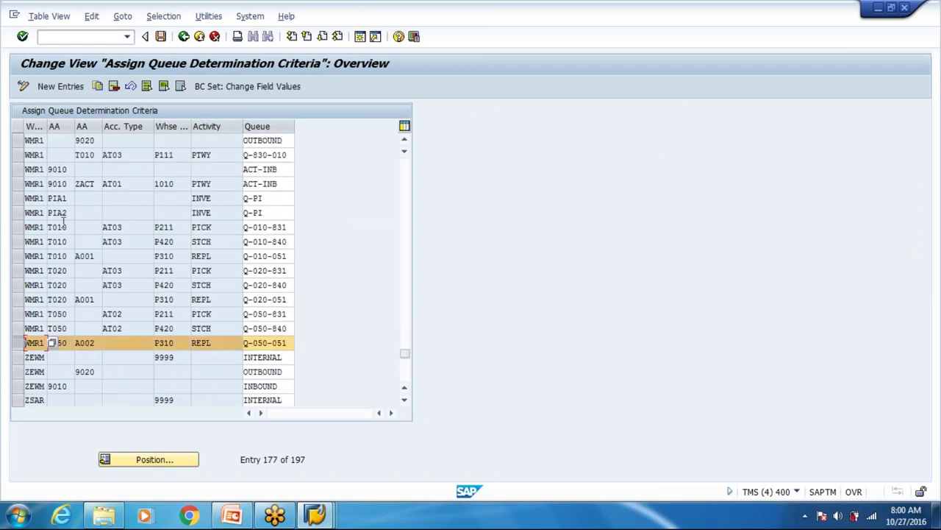
pyautogui.moveTo(17, 202); pyautogui.dragTo(19, 218)
pyautogui.click(20, 228)
pyautogui.click(20, 241)
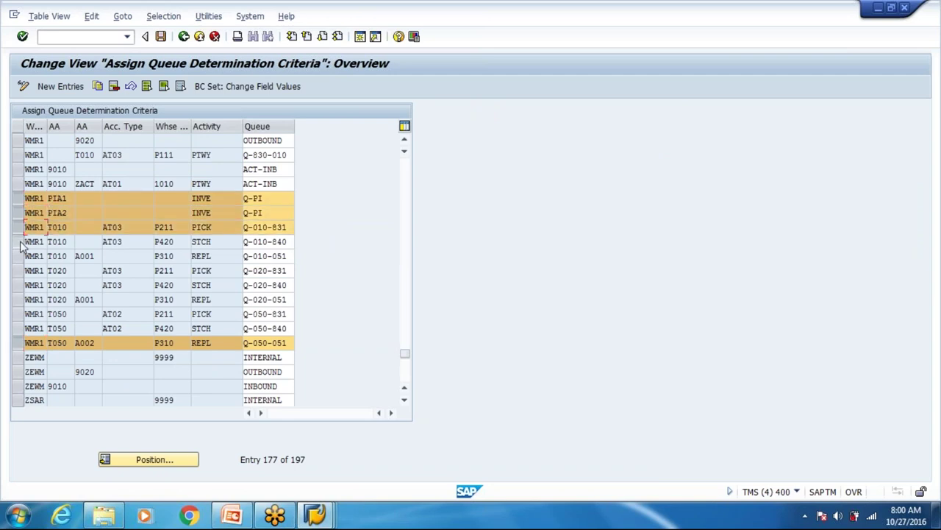
pyautogui.click(19, 184)
pyautogui.click(17, 154)
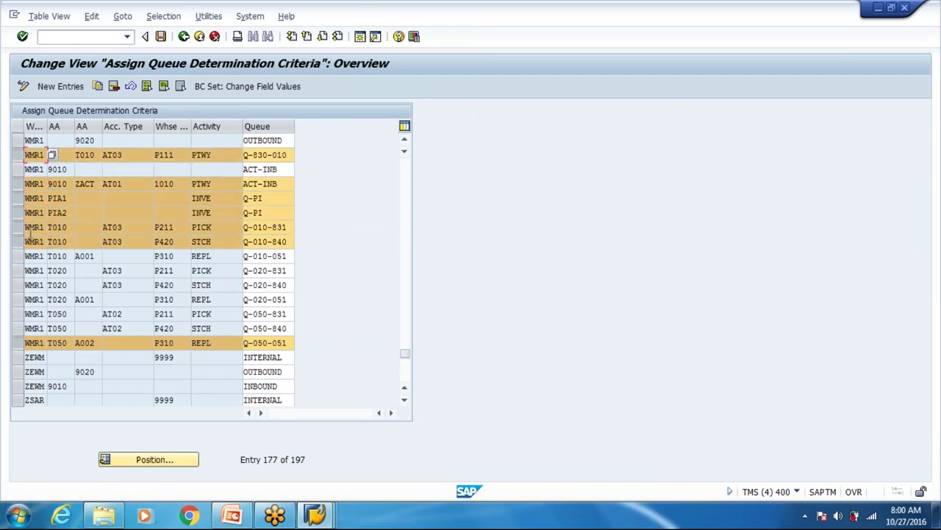
pyautogui.click(17, 256)
pyautogui.click(17, 271)
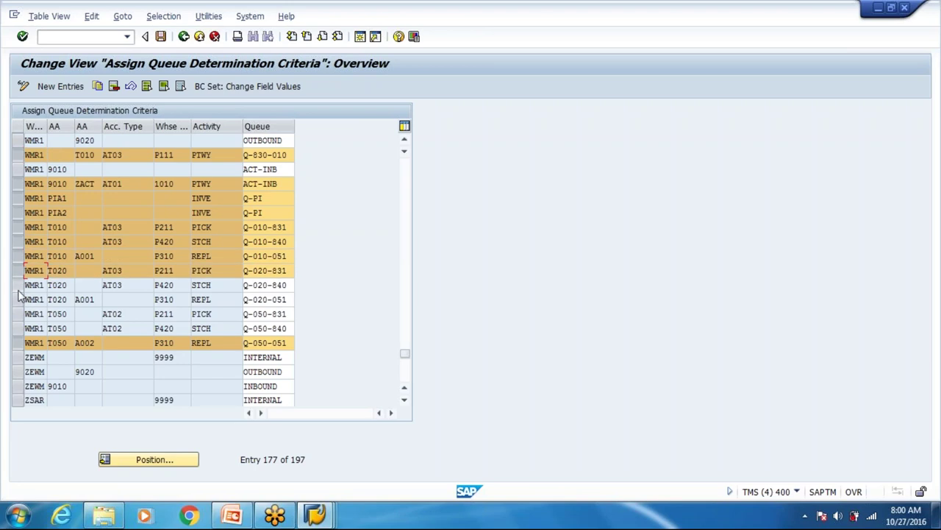
pyautogui.click(19, 286)
pyautogui.click(18, 300)
pyautogui.click(18, 313)
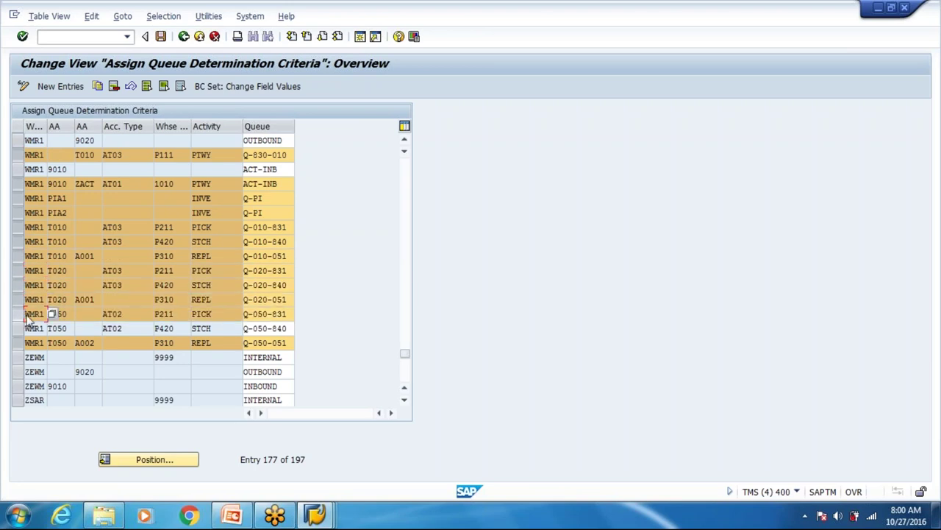
pyautogui.scroll(1, 153, 270)
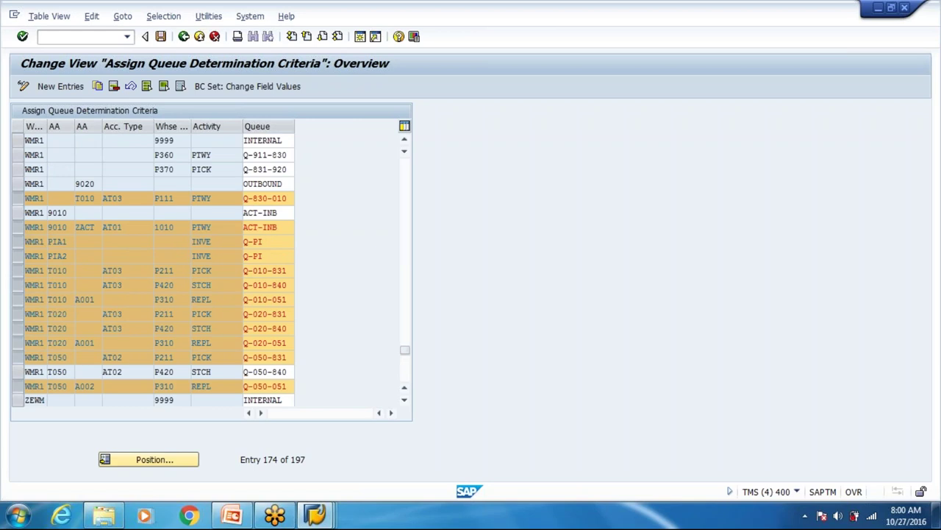
pyautogui.scroll(5, 109, 285)
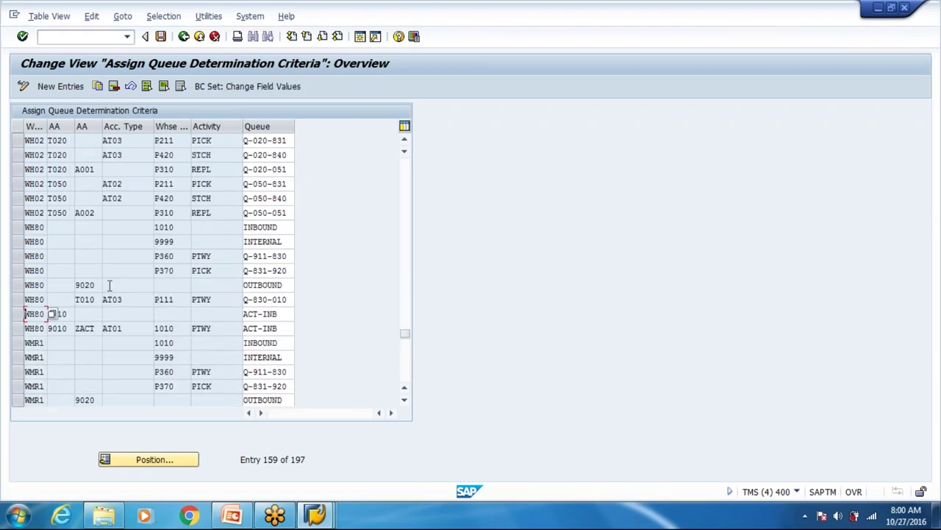
# Delete the WH80 queue determination entries for process types P360, P370 and P111 and area pair 9010/ZACT, saving to customizing request TMSK900112.
pyautogui.scroll(-1, 67, 330)
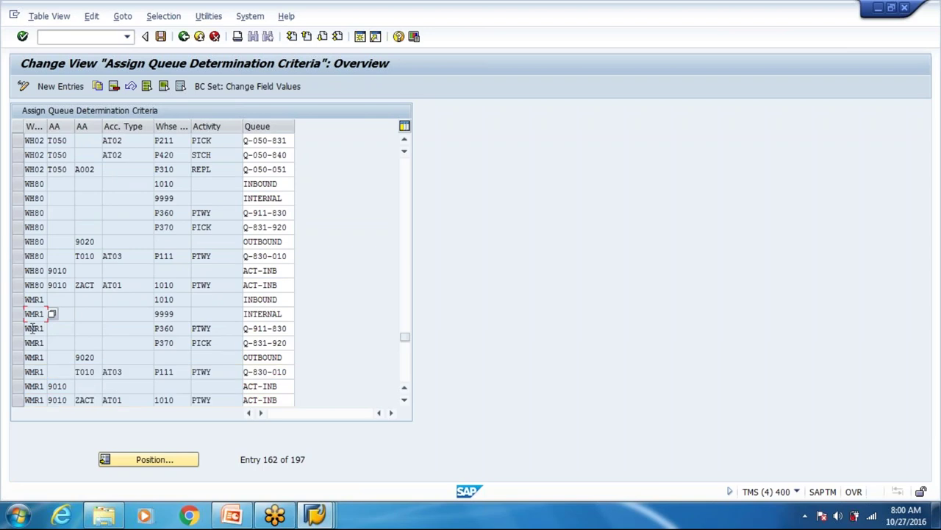
pyautogui.click(18, 284)
pyautogui.scroll(1, 30, 285)
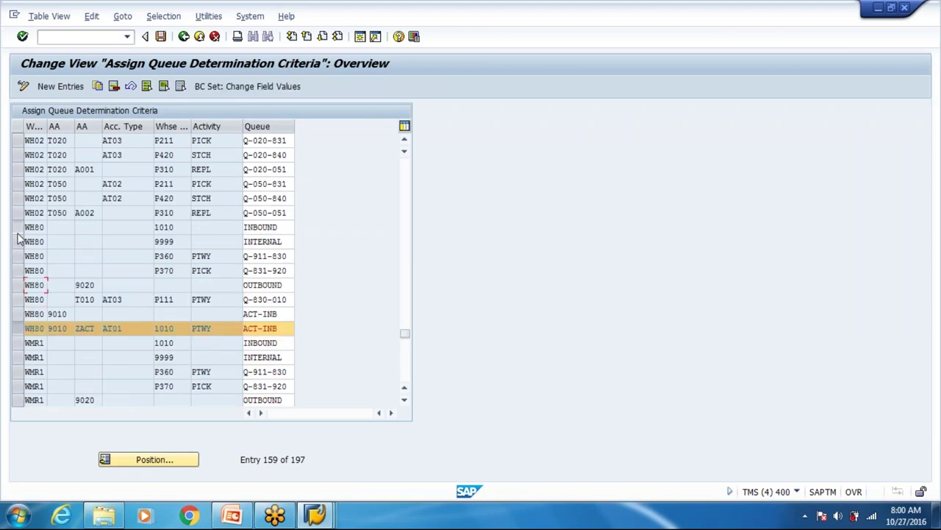
pyautogui.click(17, 234)
pyautogui.click(18, 234)
pyautogui.click(19, 271)
pyautogui.click(19, 271)
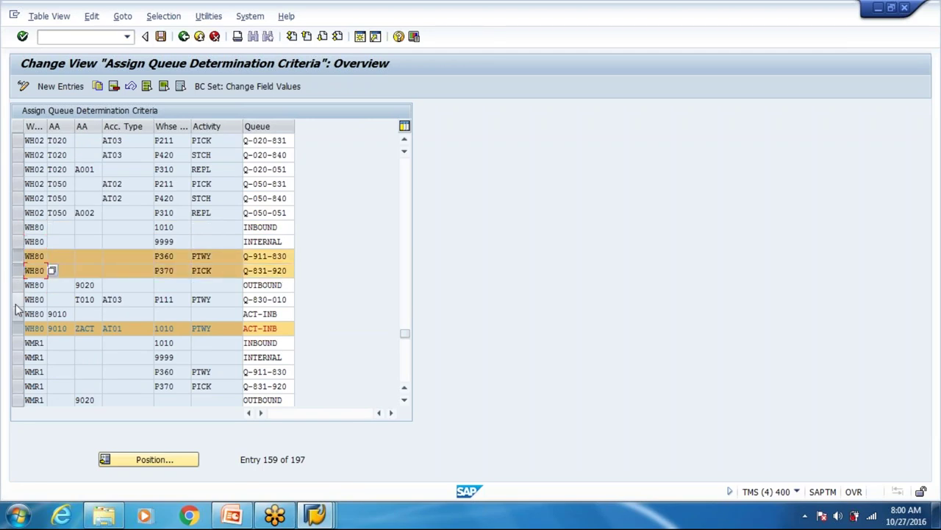
pyautogui.click(17, 302)
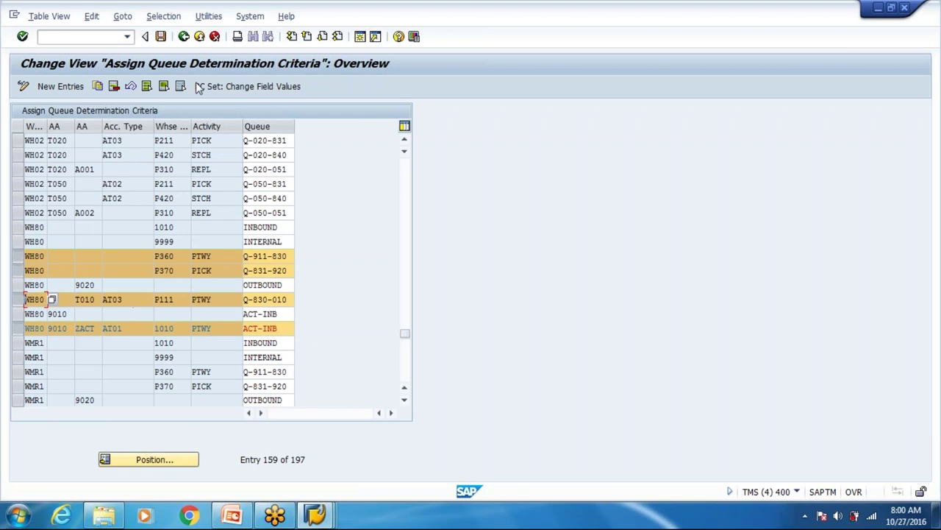
pyautogui.click(114, 86)
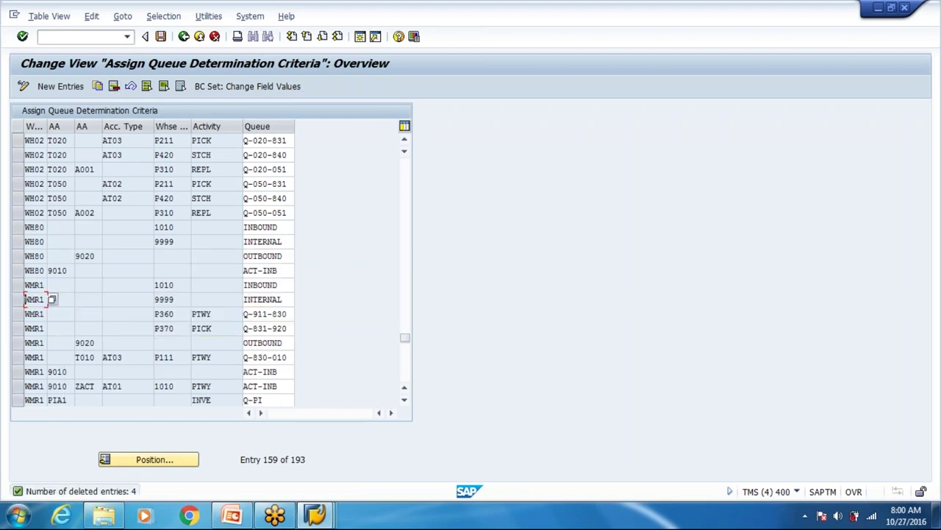
pyautogui.click(161, 36)
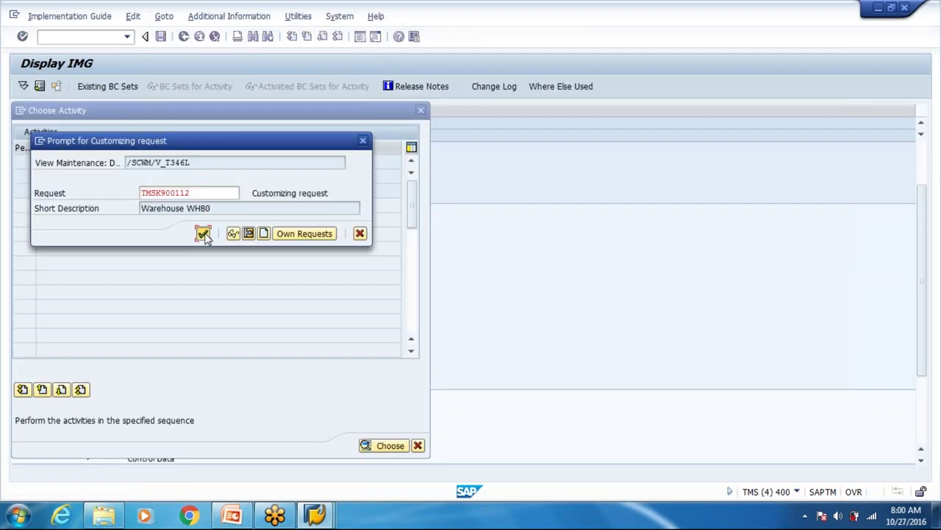
pyautogui.click(203, 234)
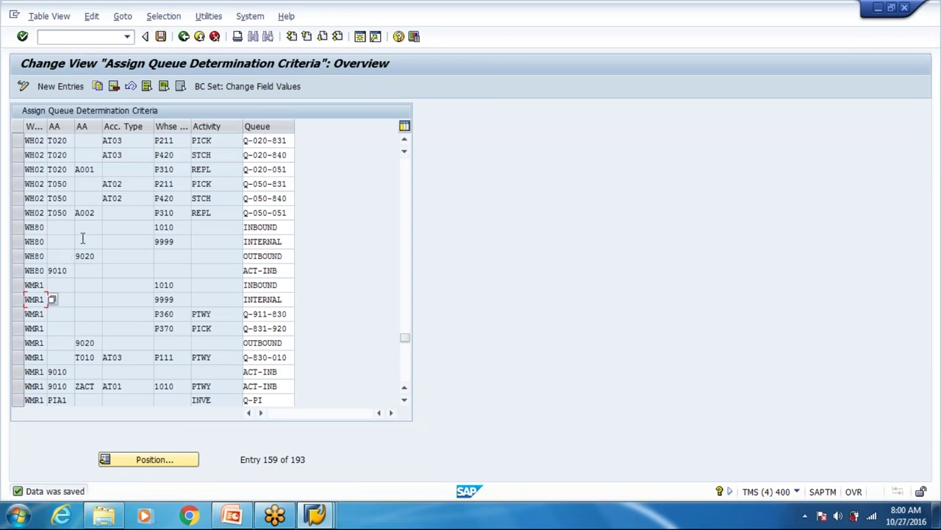
# Examine the remaining WH80 entries, matching process types 1010 and 9999 and activity areas 9020 and 9010 to their queues.
pyautogui.moveTo(178, 229); pyautogui.dragTo(154, 228)
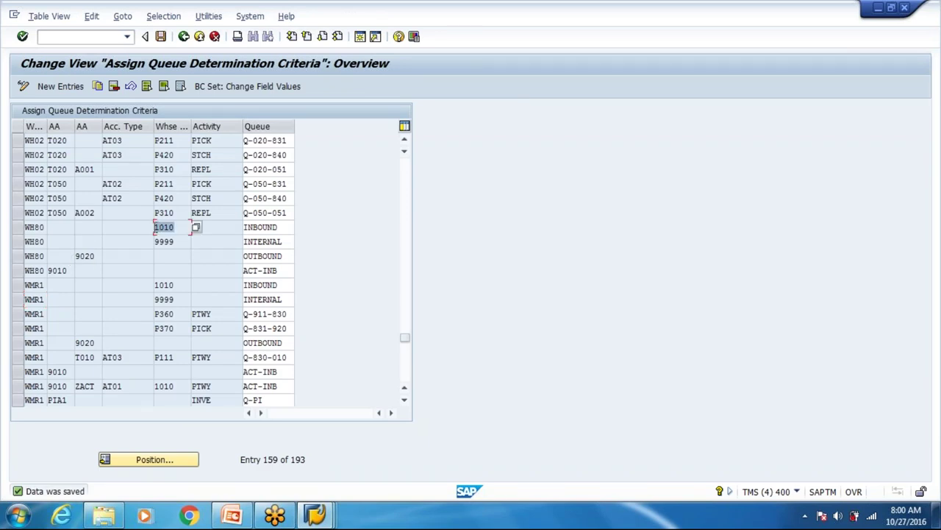
pyautogui.click(256, 227)
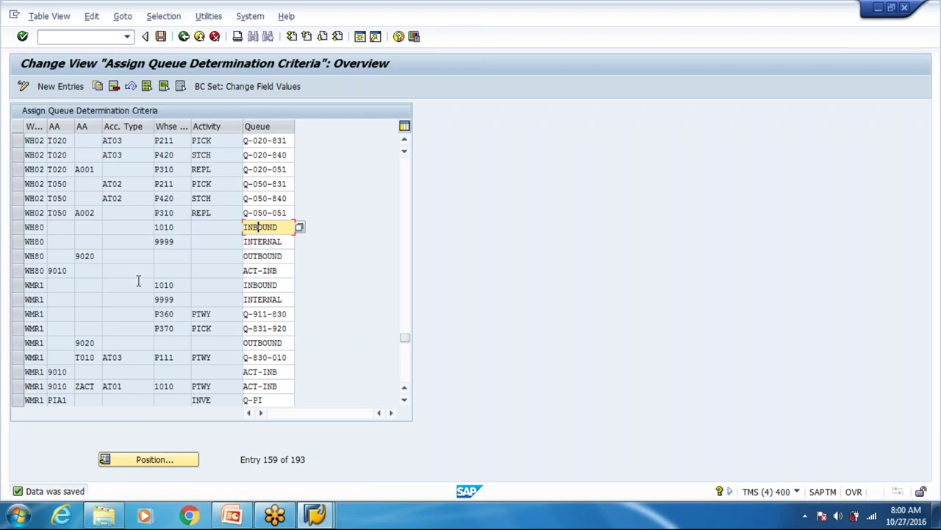
pyautogui.click(86, 270)
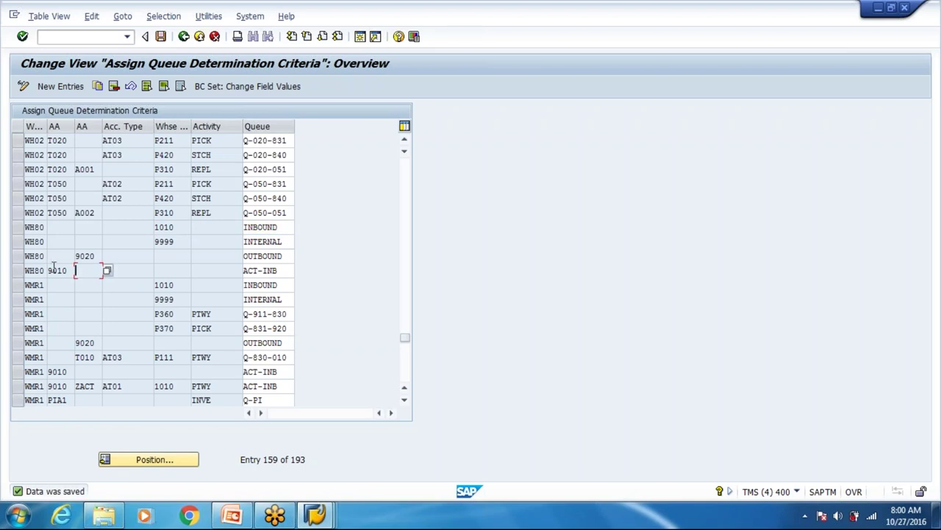
pyautogui.click(280, 271)
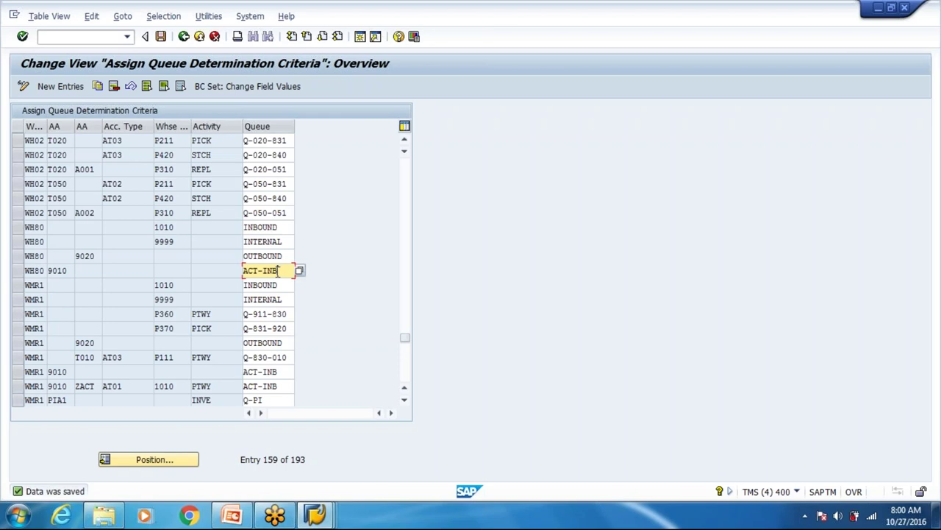
pyautogui.click(173, 238)
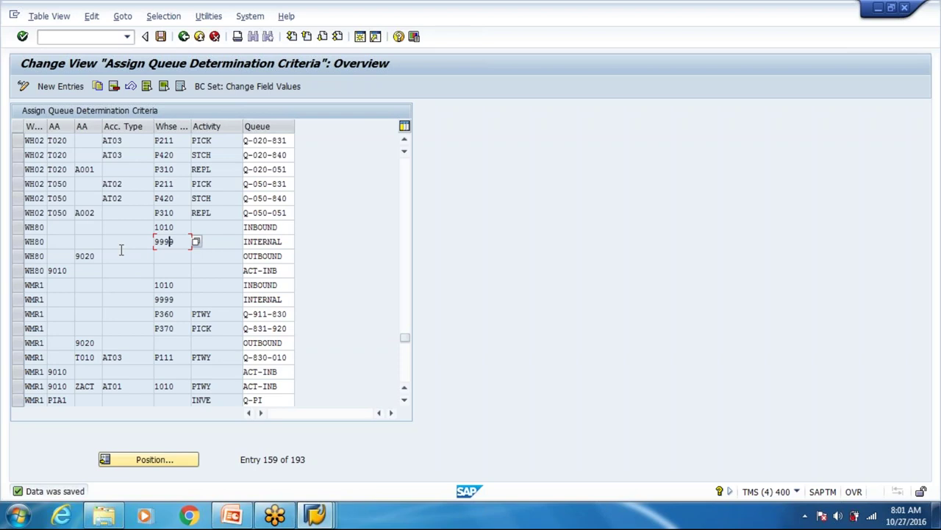
pyautogui.click(84, 256)
pyautogui.doubleClick(287, 257)
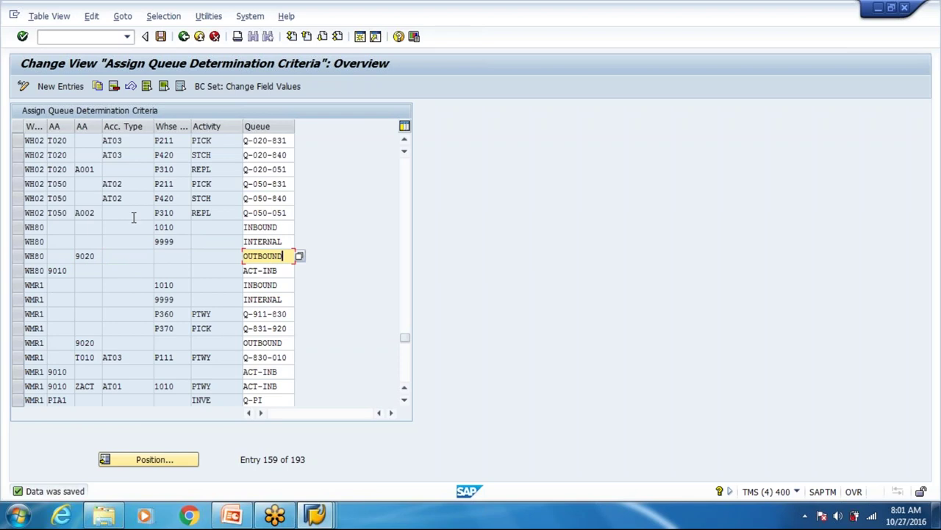
pyautogui.click(164, 41)
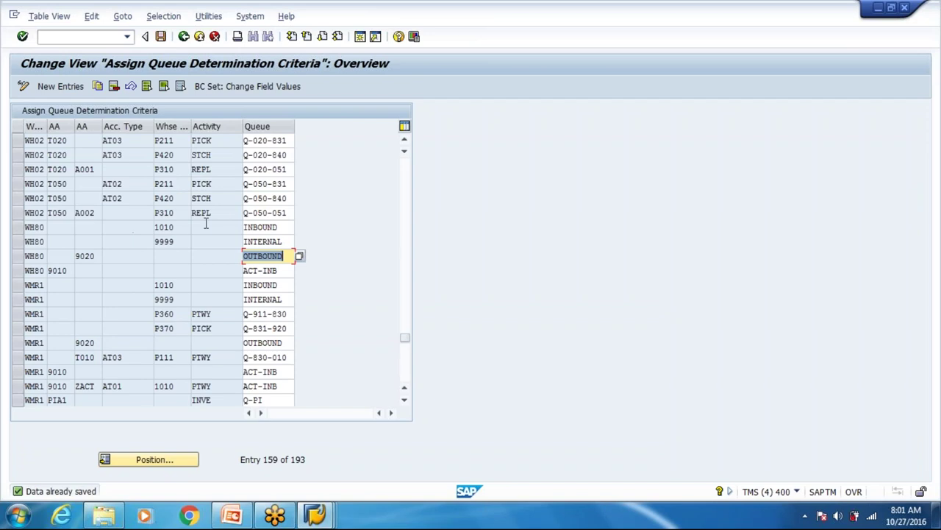
pyautogui.click(174, 228)
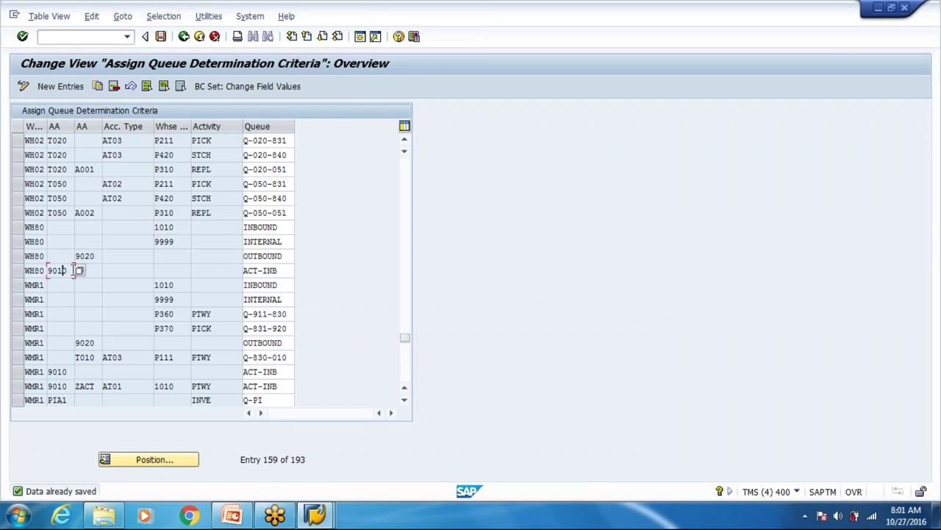
# Open the Define Queue Access Sequences activity and position the list at warehouse WH80.
pyautogui.click(184, 36)
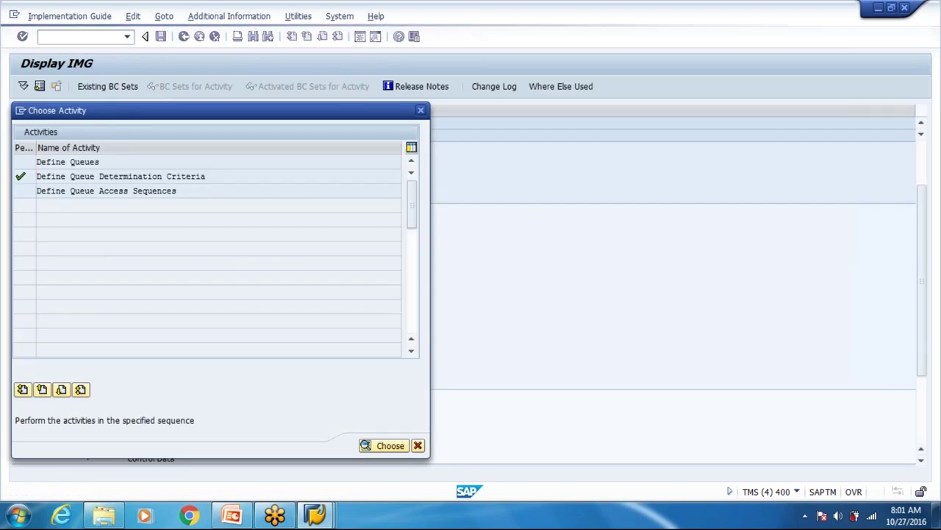
pyautogui.press('Escape')
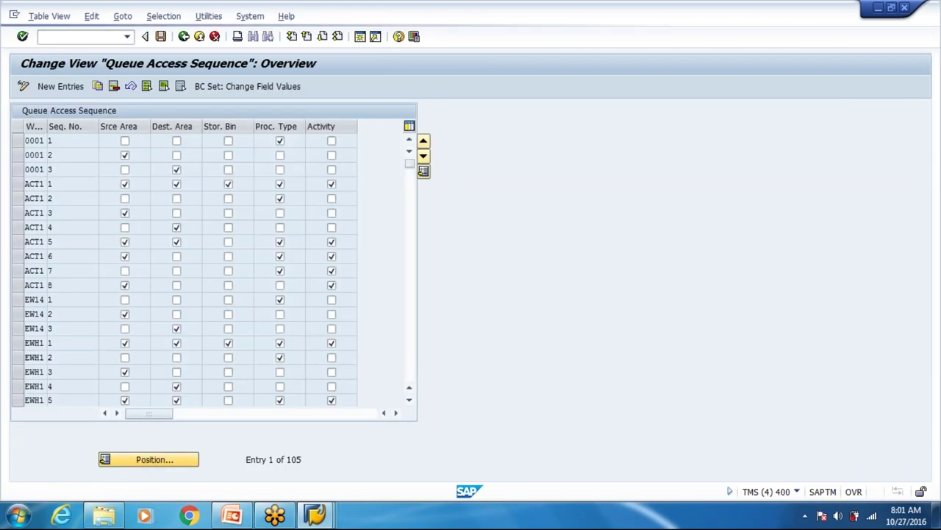
pyautogui.click(148, 458)
pyautogui.press('Return')
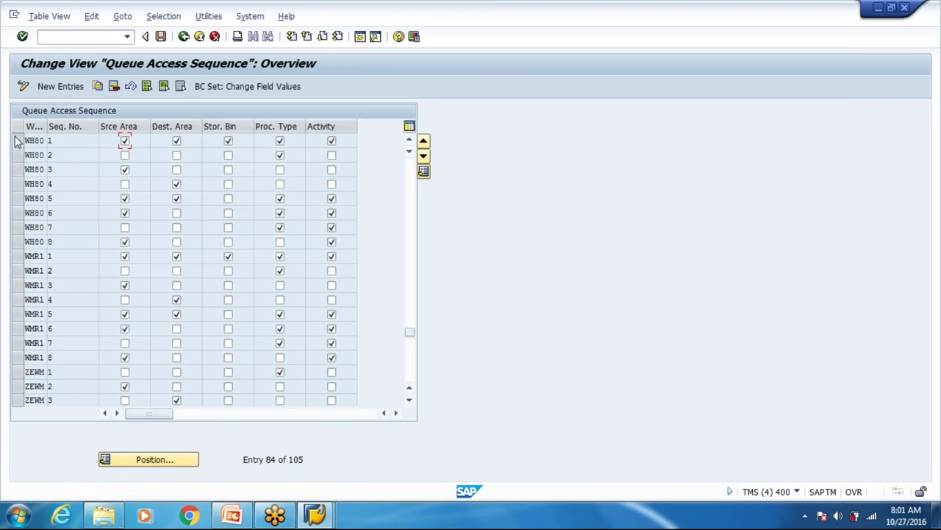
# Examine which criteria are active in WH80 access sequence numbers 1, 2 and 3.
pyautogui.click(17, 141)
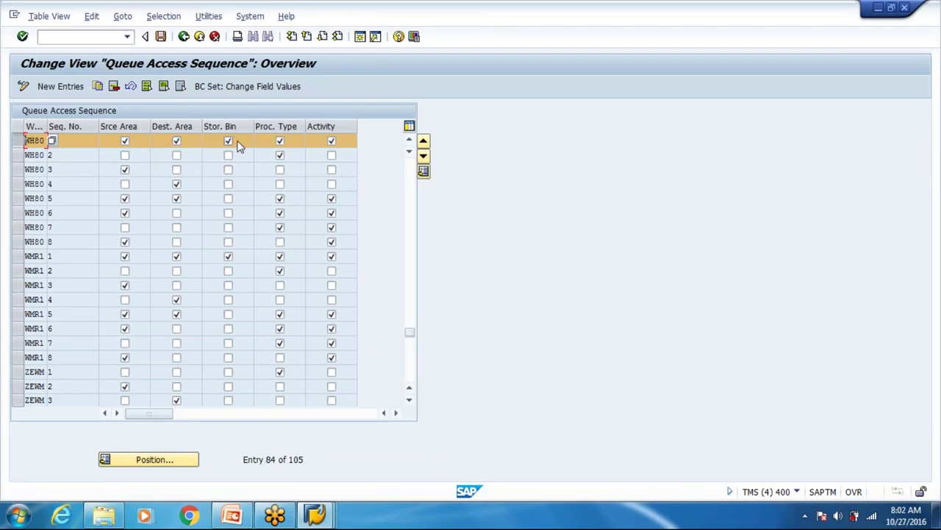
pyautogui.click(280, 141)
pyautogui.click(281, 141)
pyautogui.click(24, 156)
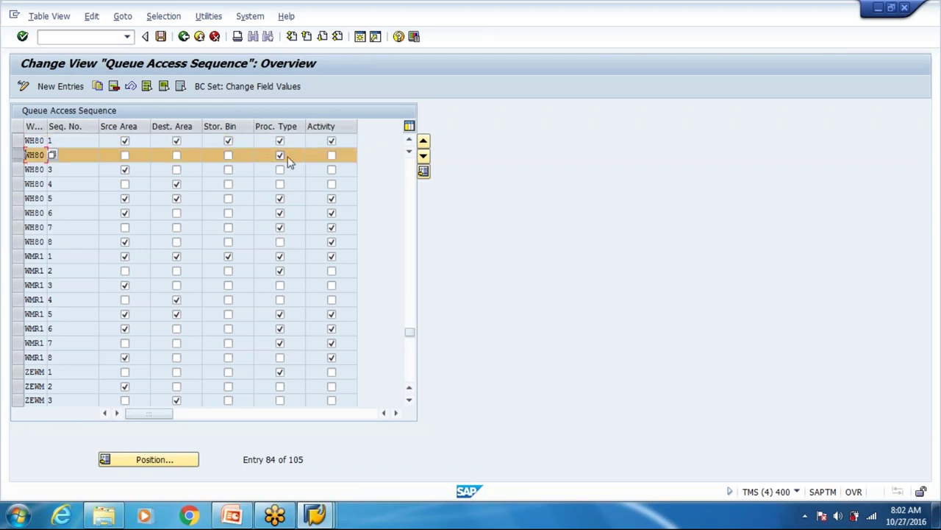
pyautogui.click(23, 170)
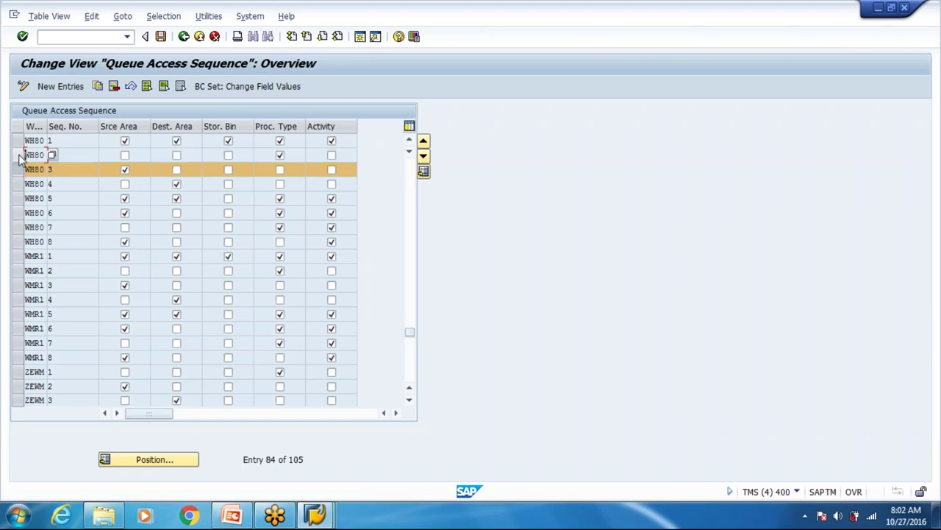
# Reopen the Define Queue Determination Criteria activity and position the list at warehouse WH80.
pyautogui.click(183, 37)
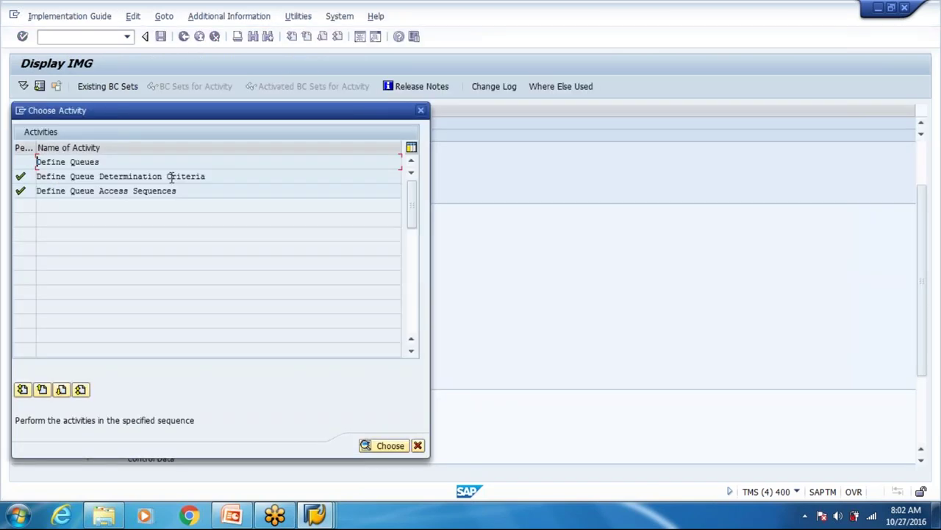
pyautogui.doubleClick(171, 177)
pyautogui.click(171, 460)
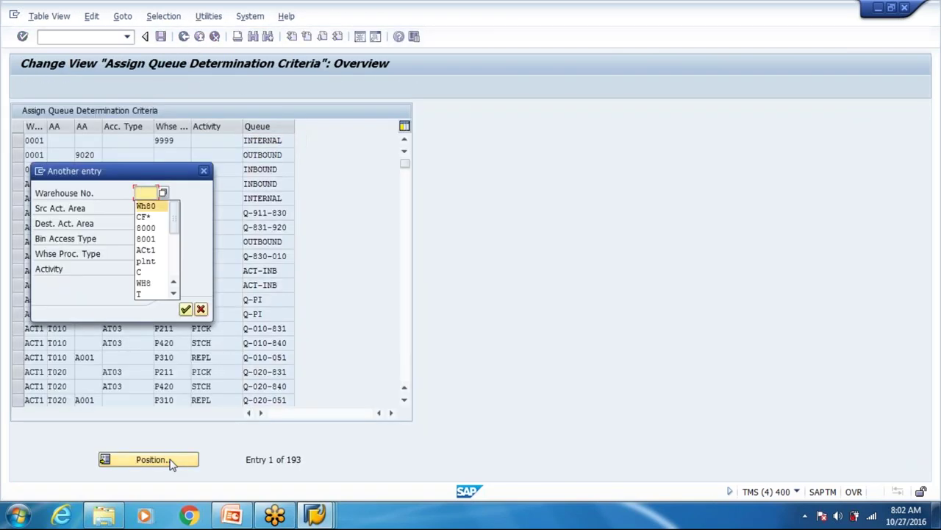
pyautogui.press('Return')
pyautogui.press('Return')
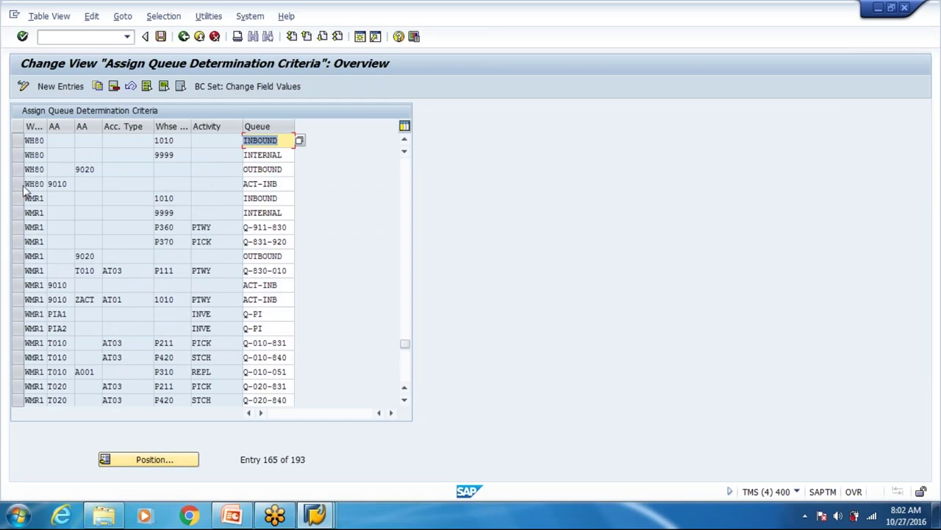
# Compare the WH80 entry for source area 9010 and queue ACT-INB with the entry for process type 1010.
pyautogui.click(54, 184)
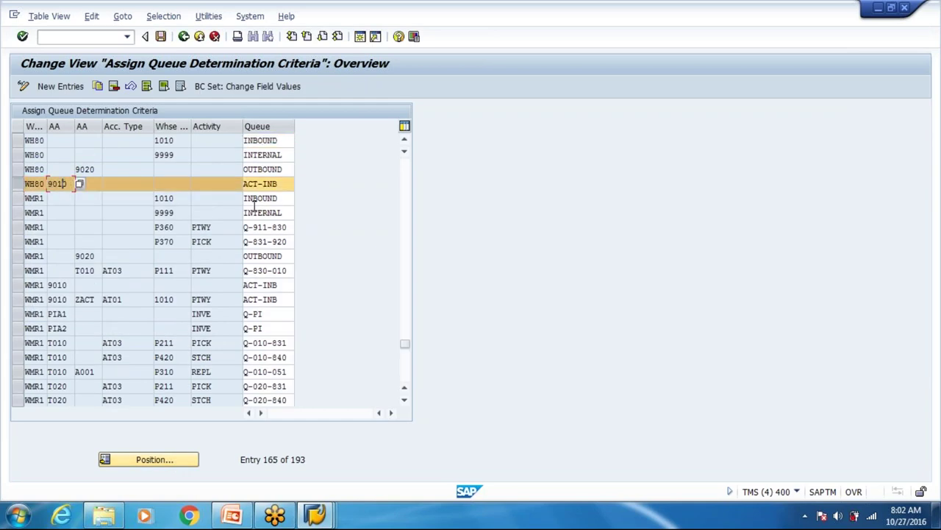
pyautogui.click(277, 184)
pyautogui.click(25, 143)
pyautogui.click(169, 140)
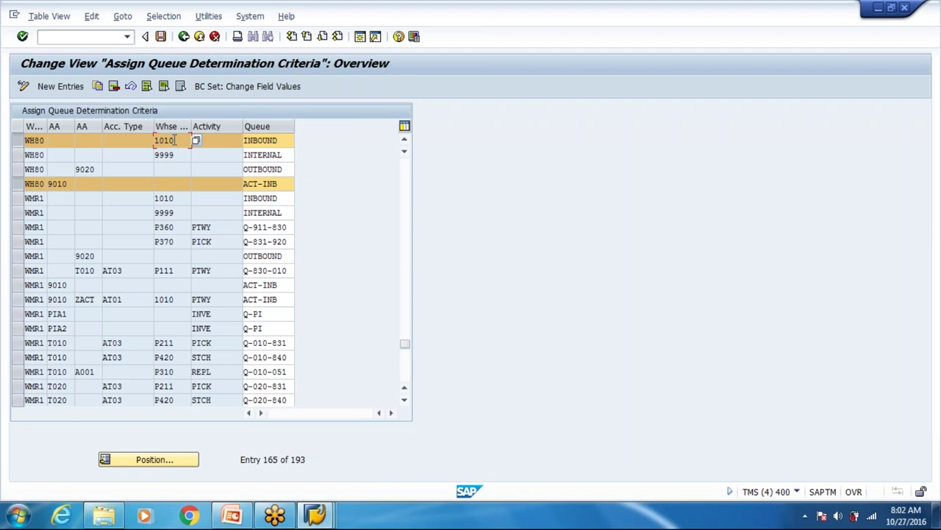
# Compare the WH80 queue entries INBOUND and ACT-INB with the queues selectable for the open warehouse order in the Confirm Warehouse Task session.
pyautogui.click(285, 142)
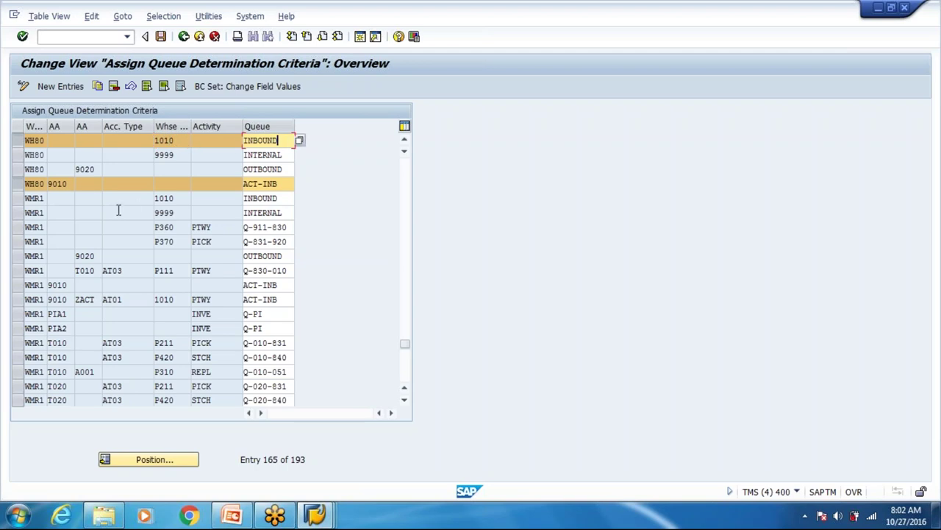
pyautogui.click(286, 184)
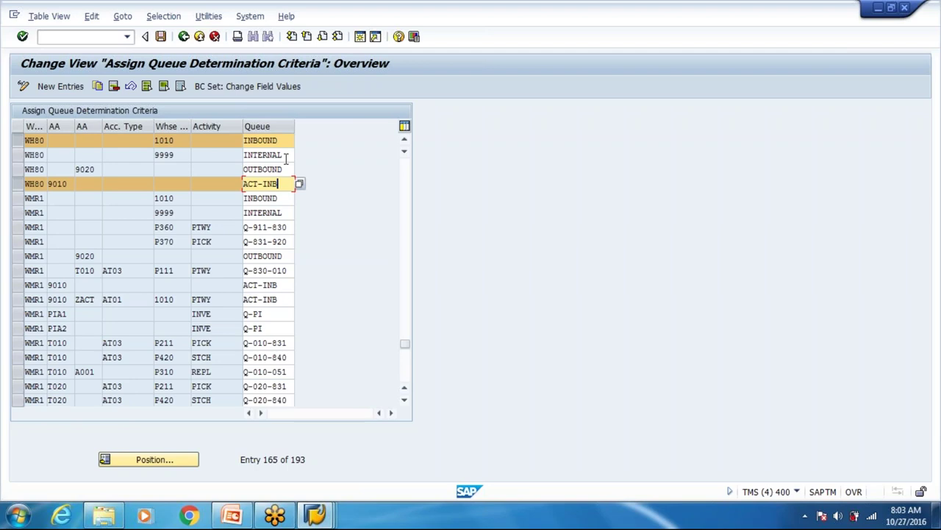
pyautogui.hotkey('alt', 'Tab')
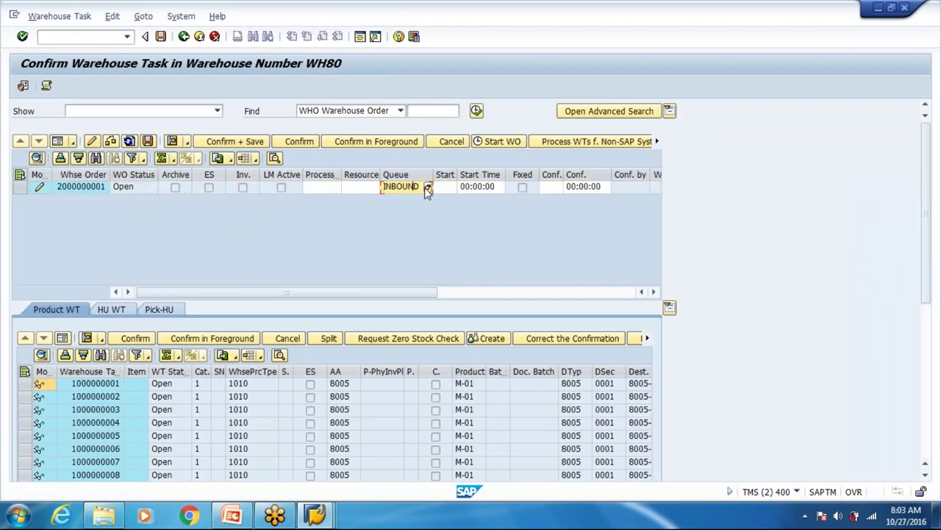
pyautogui.click(428, 188)
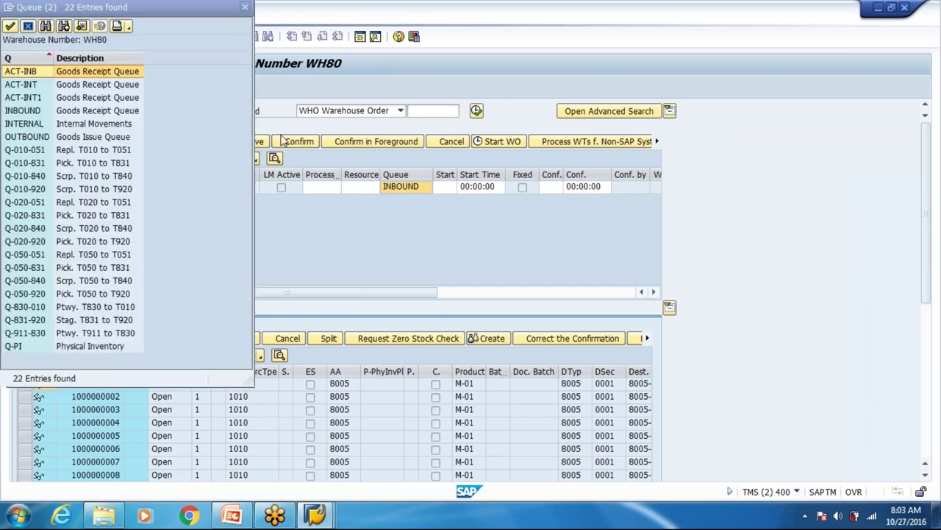
pyautogui.click(245, 7)
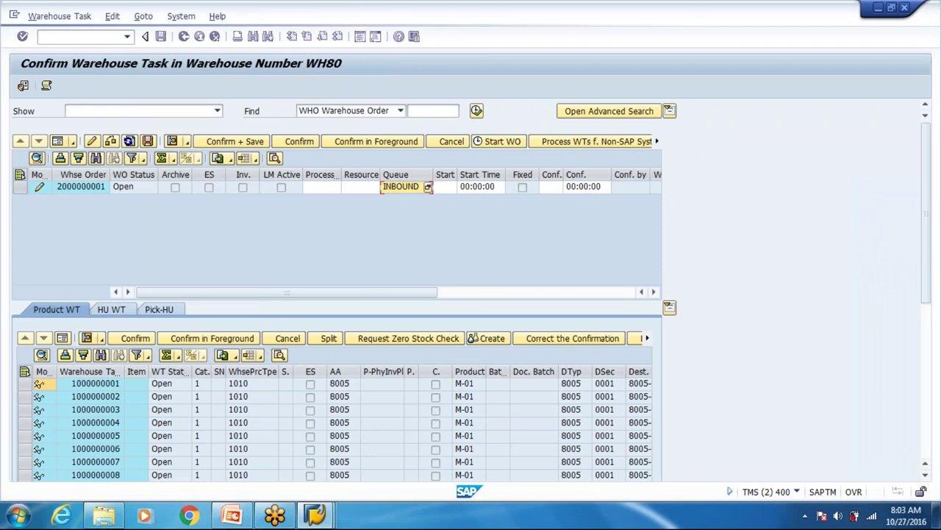
pyautogui.click(20, 186)
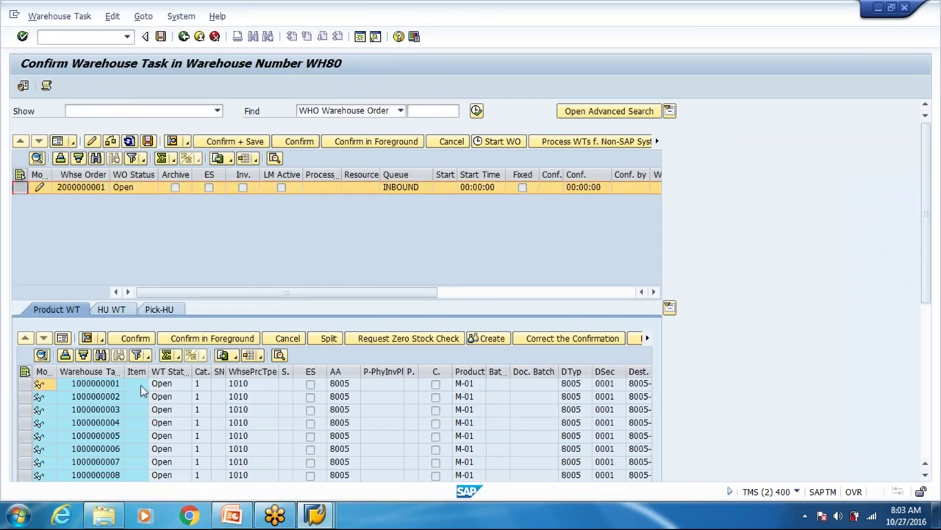
# In the SAP Easy Access session, browse the Extended Warehouse Management master data folders and open a transaction from them.
pyautogui.click(324, 515)
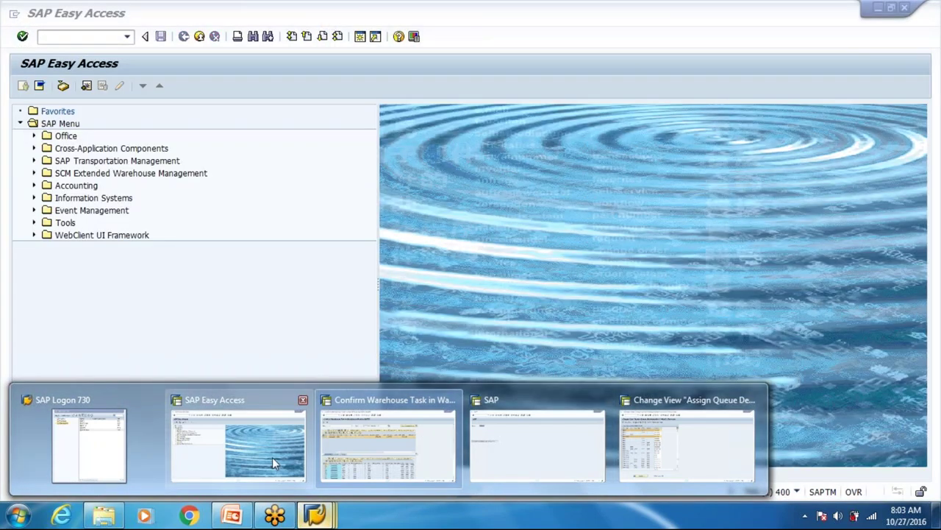
pyautogui.click(272, 457)
pyautogui.click(34, 173)
pyautogui.click(47, 185)
pyautogui.click(62, 284)
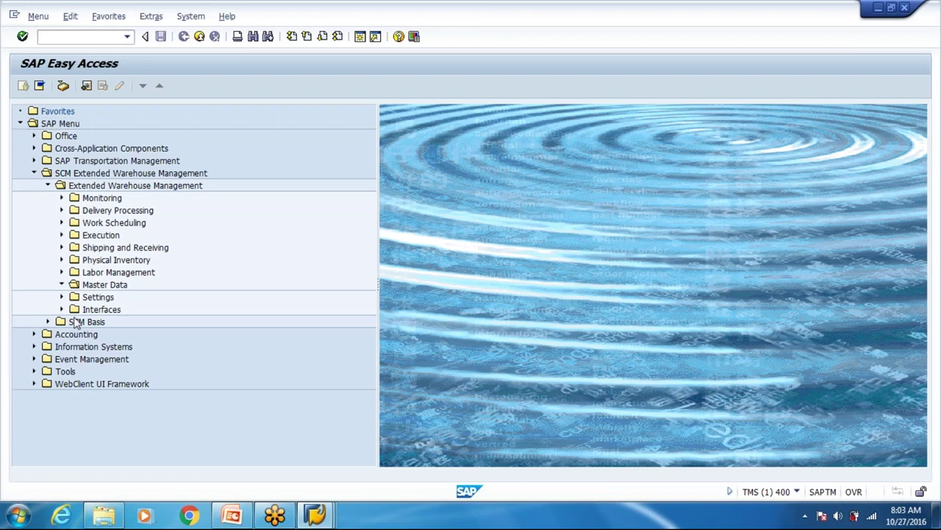
pyautogui.click(125, 422)
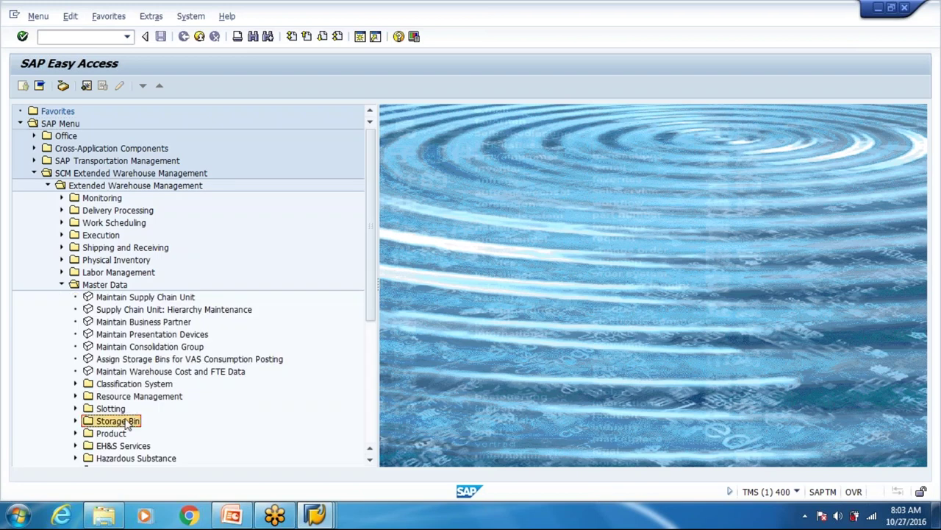
pyautogui.scroll(-2, 126, 421)
pyautogui.click(76, 347)
pyautogui.doubleClick(159, 386)
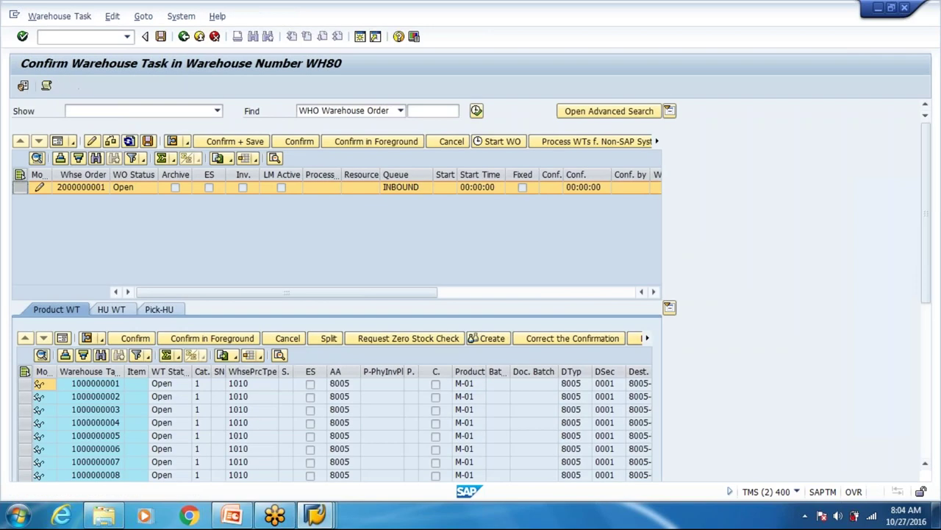
# Switch to the Week 2 presentation in PowerPoint and review the slides from Resource Management through RF configuration and Screen Layout Personalization to Warehouse monitor.
pyautogui.hotkey('alt', 'Tab')
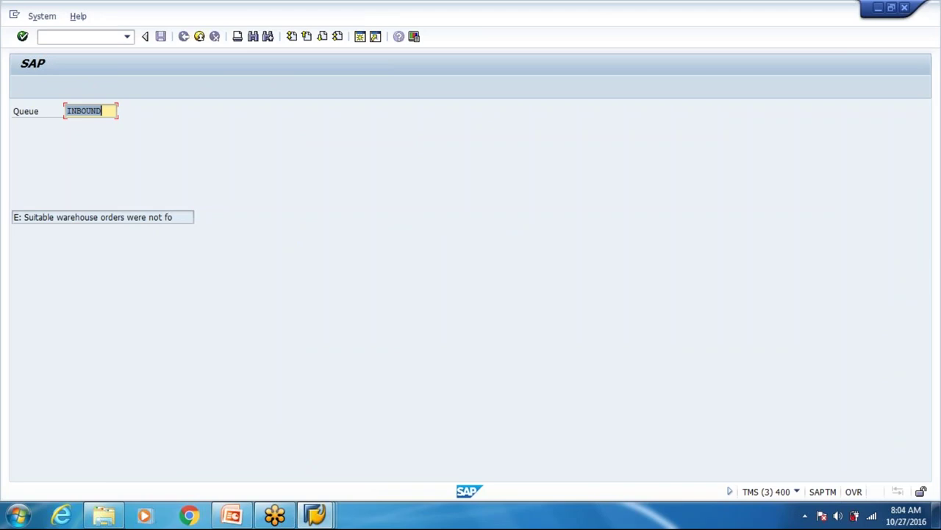
pyautogui.click(232, 515)
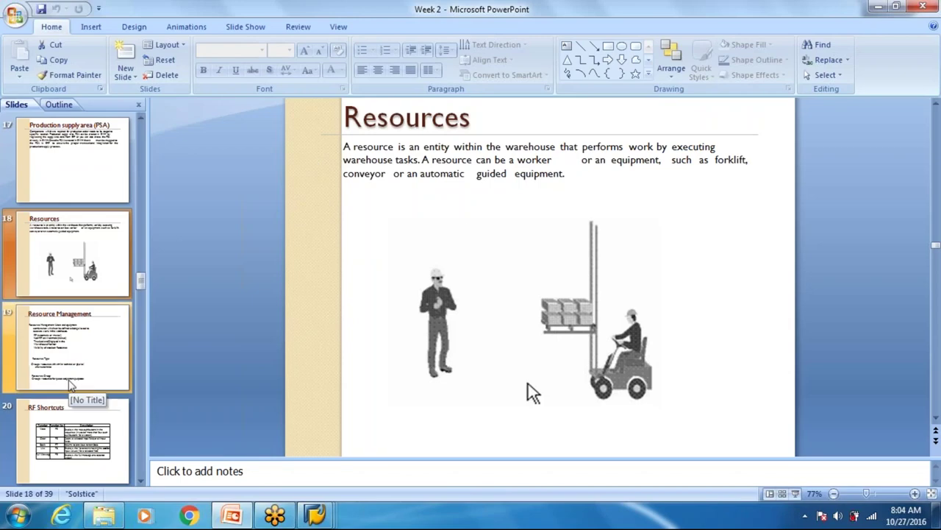
pyautogui.click(70, 383)
pyautogui.press('Down')
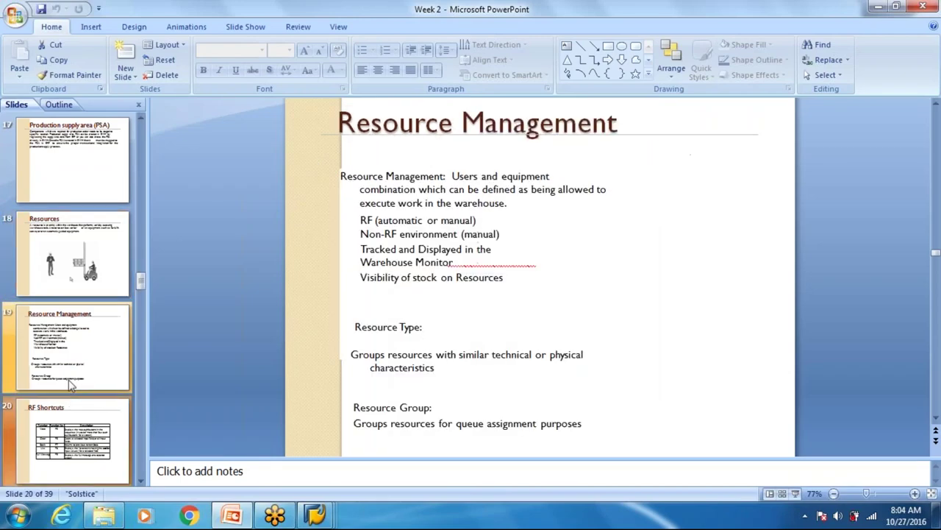
pyautogui.press('Down')
pyautogui.press('Down')
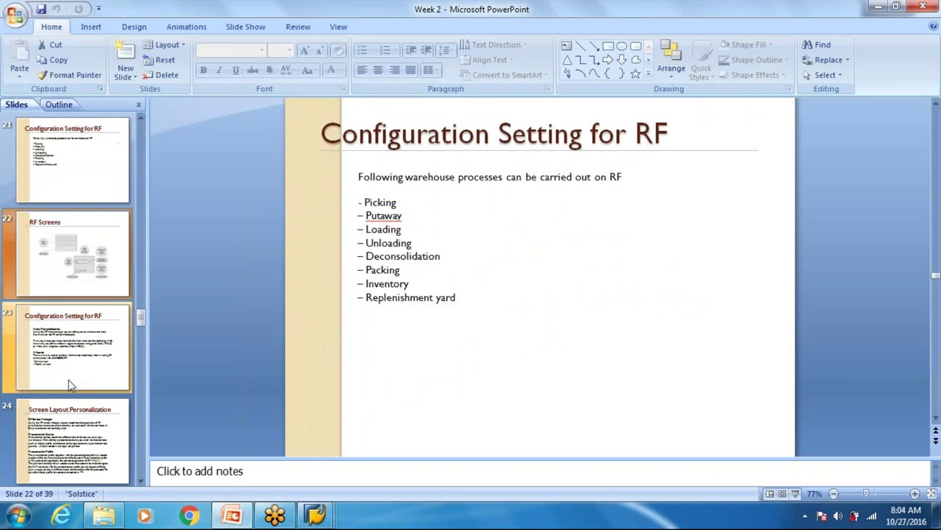
pyautogui.press('Down')
pyautogui.press('Down')
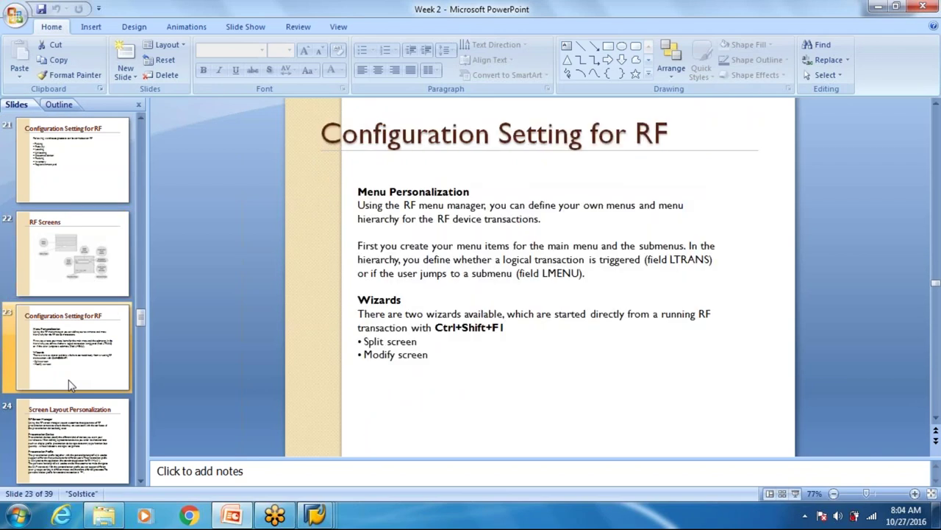
pyautogui.press('Down')
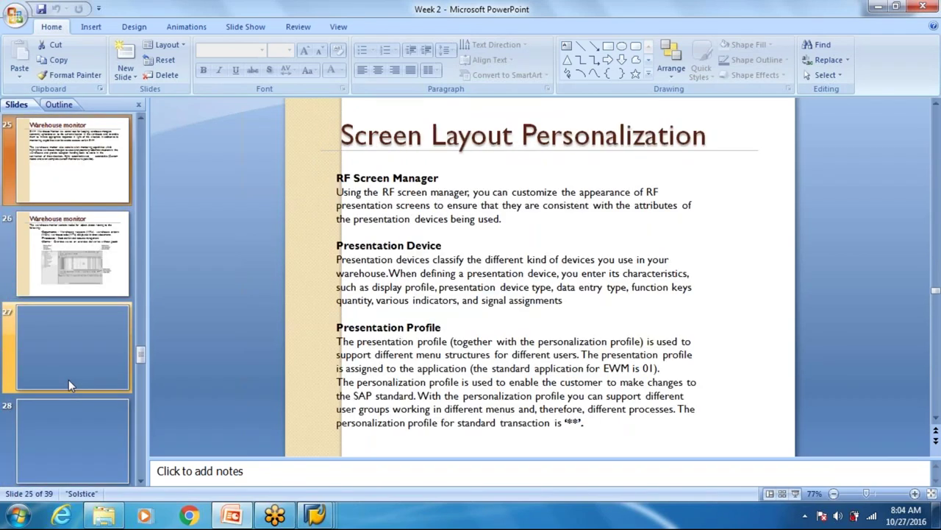